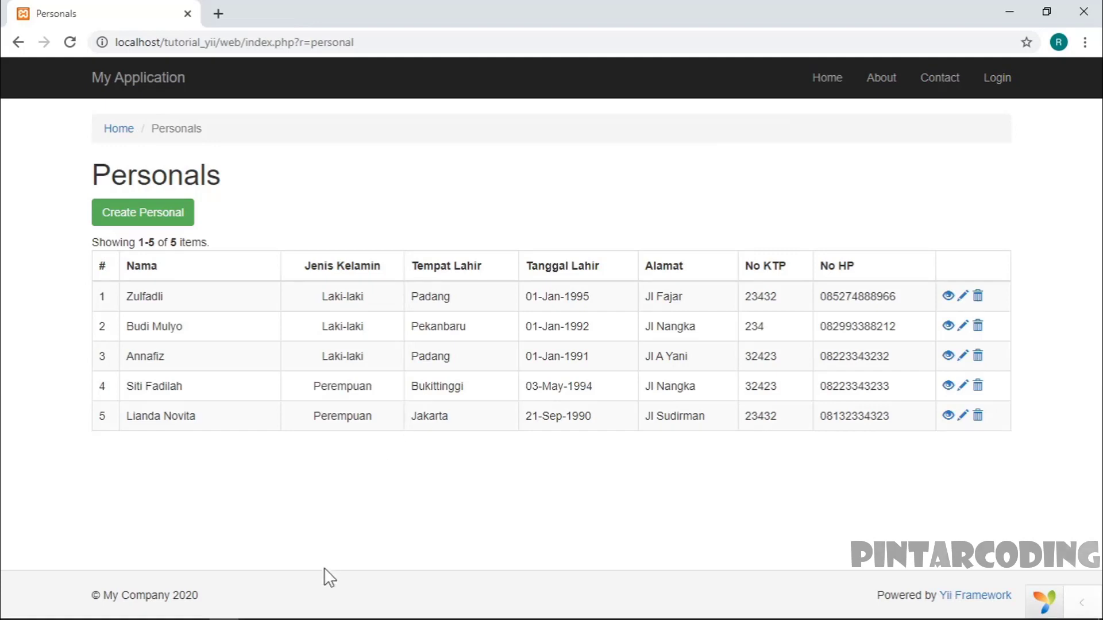
Switch to Visual Studio Code and open main.php from views/layouts at the navigation bar code.
left_click(316, 609)
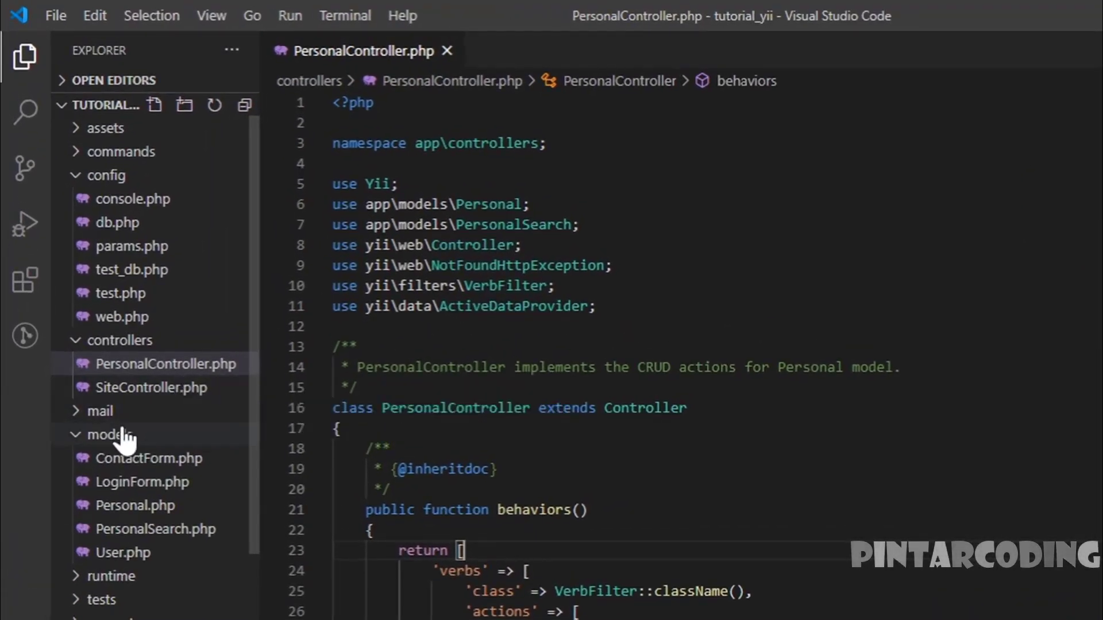
scroll(87, 490, "down", 3)
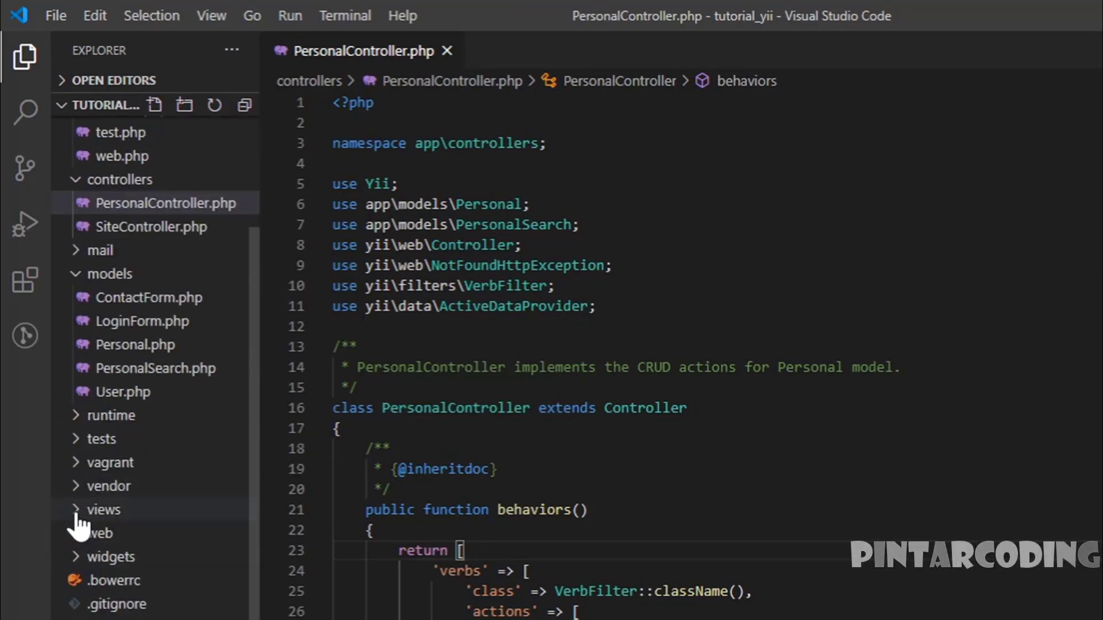
left_click(78, 513)
scroll(75, 531, "down", 1)
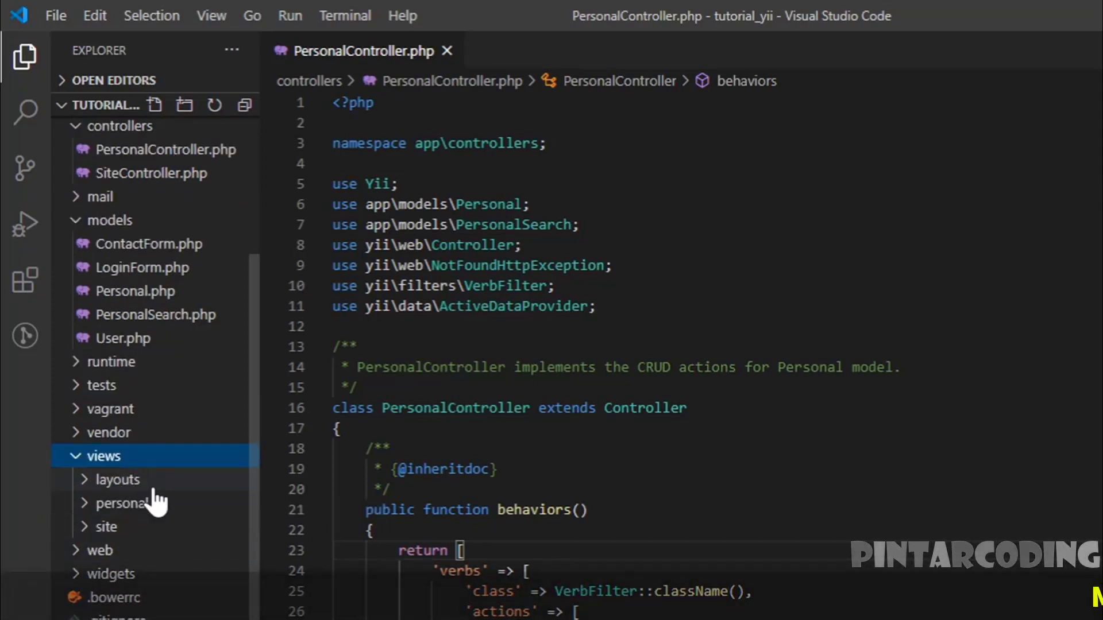
left_click(89, 480)
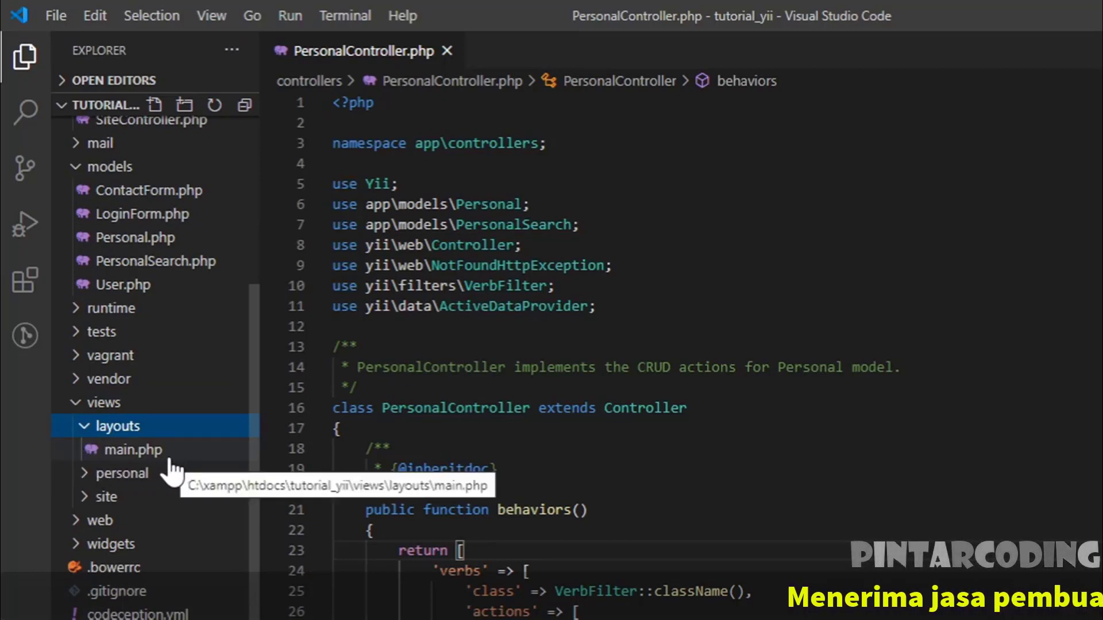
left_click(170, 460)
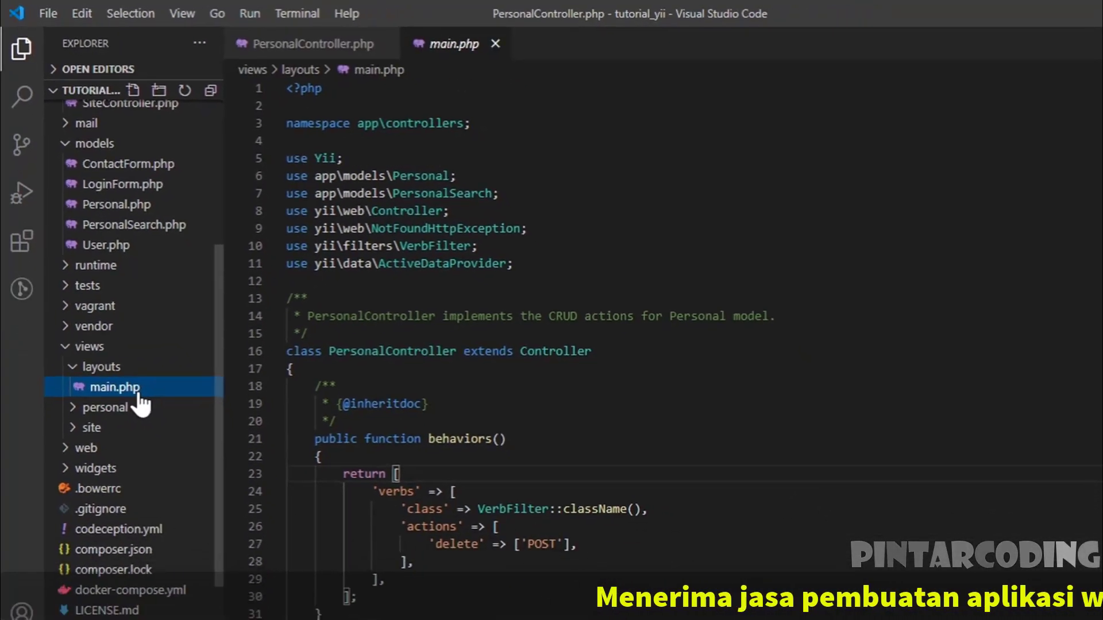
left_click(687, 291)
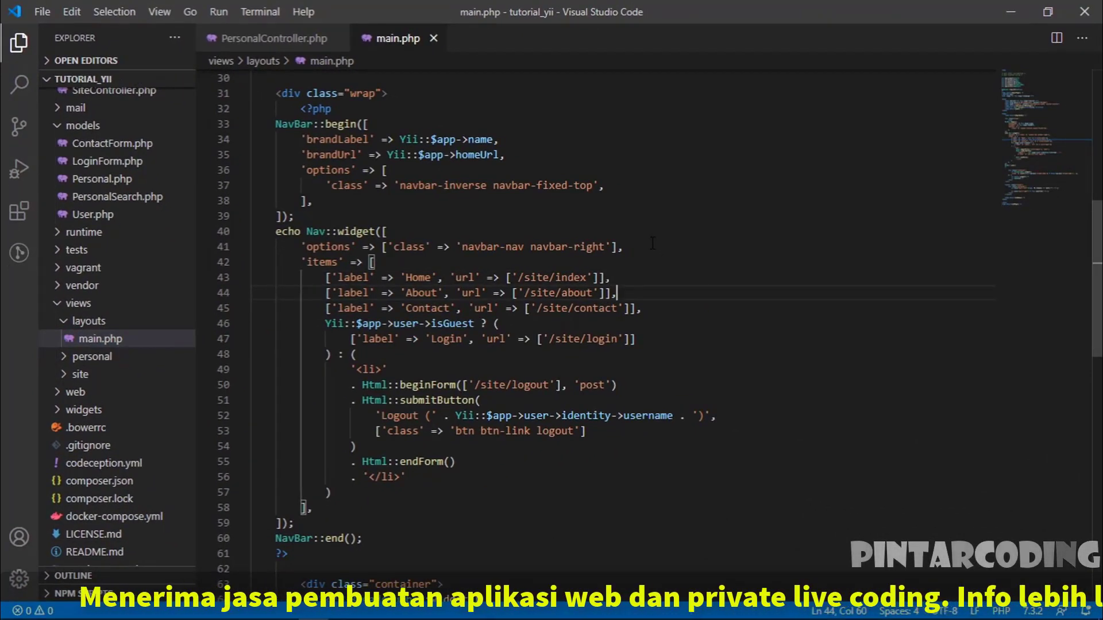
Compare the navigation menu of the Personals page in Chrome with the Home, About, Contact and Login items in main.php.
left_click(1012, 14)
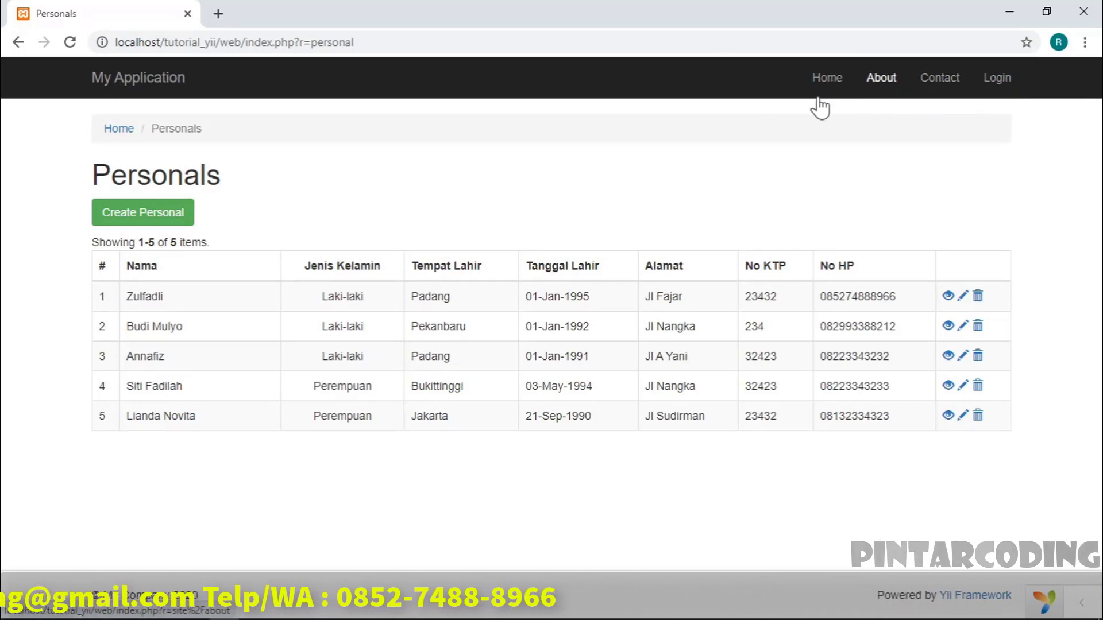
mouse_move(289, 616)
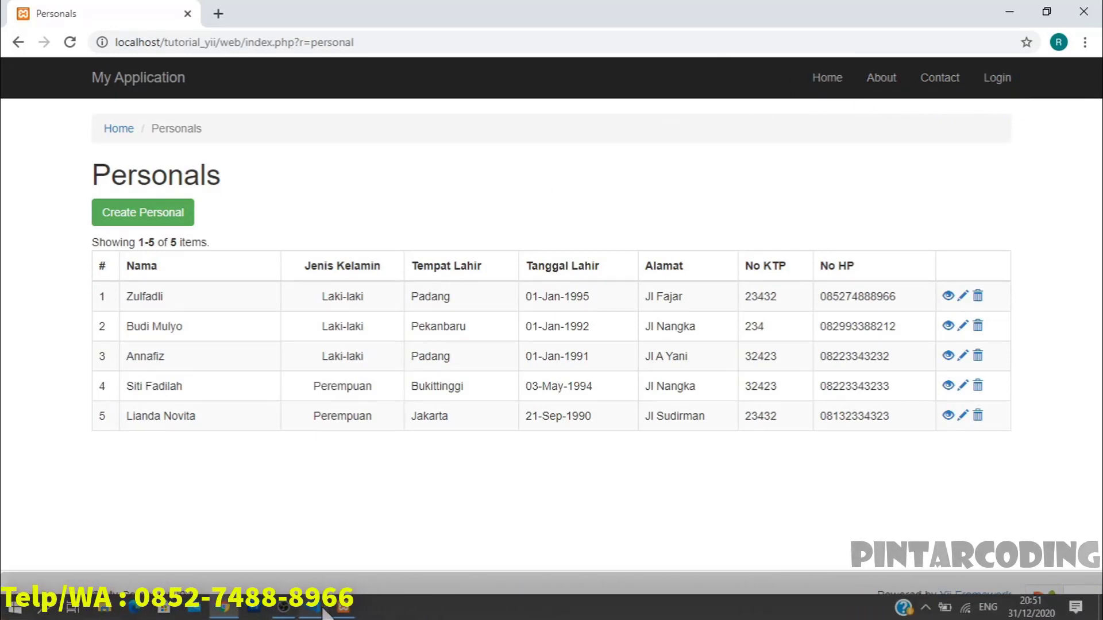
left_click(323, 610)
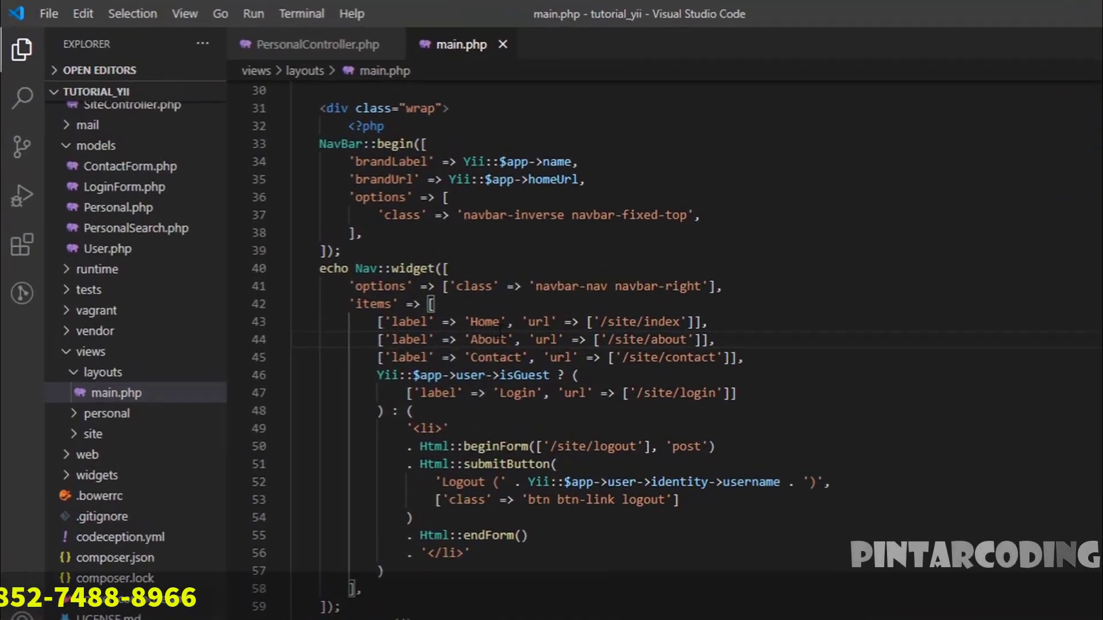
left_click(468, 316)
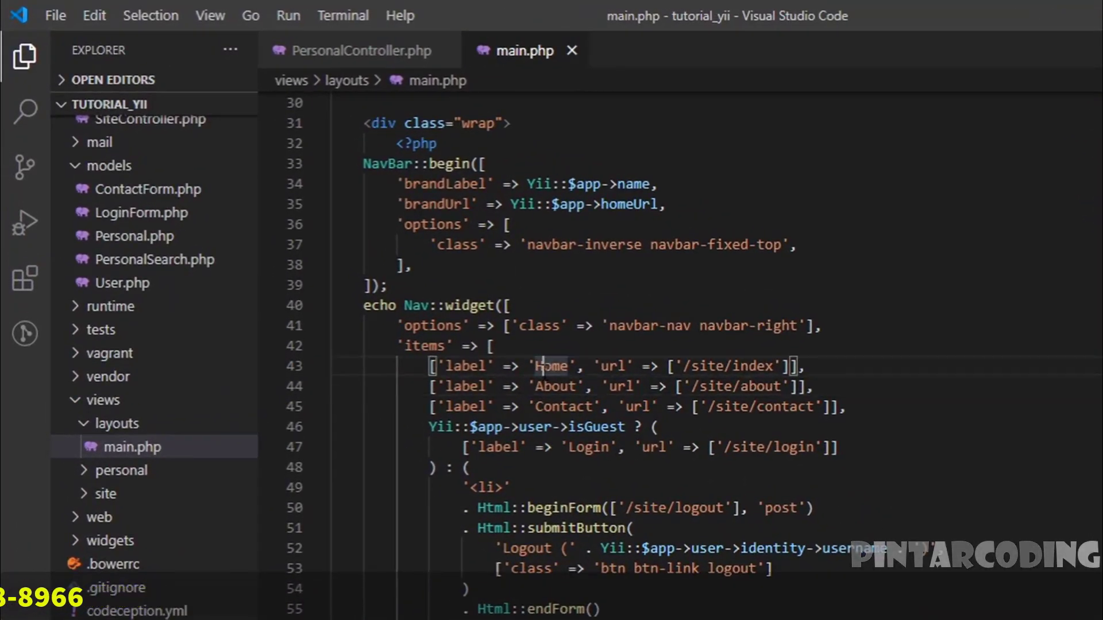
left_click(538, 386)
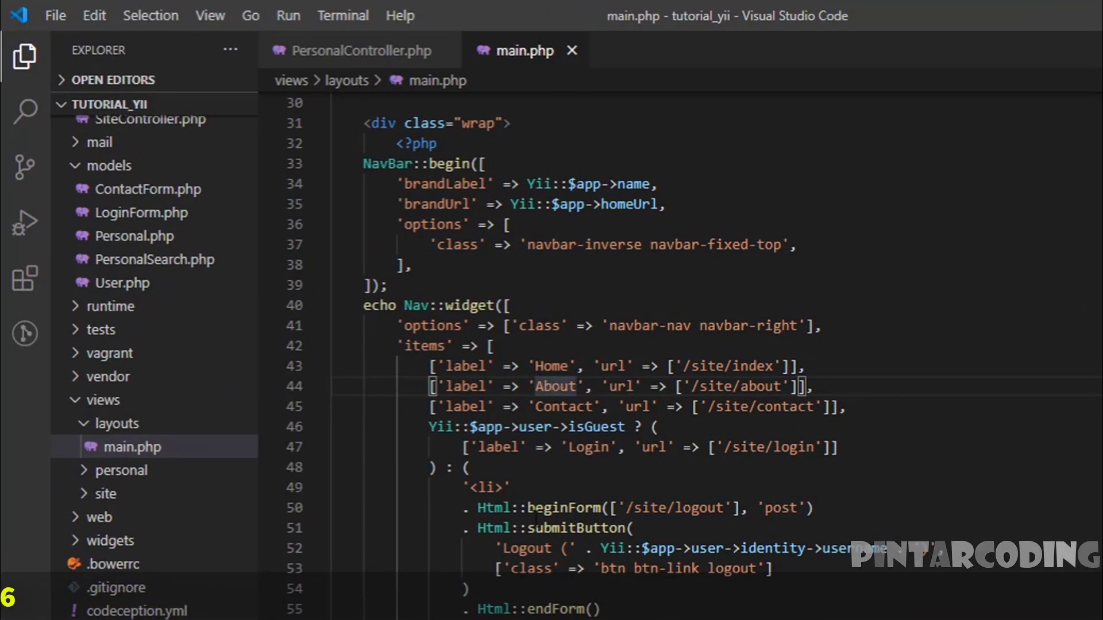
left_click(573, 409)
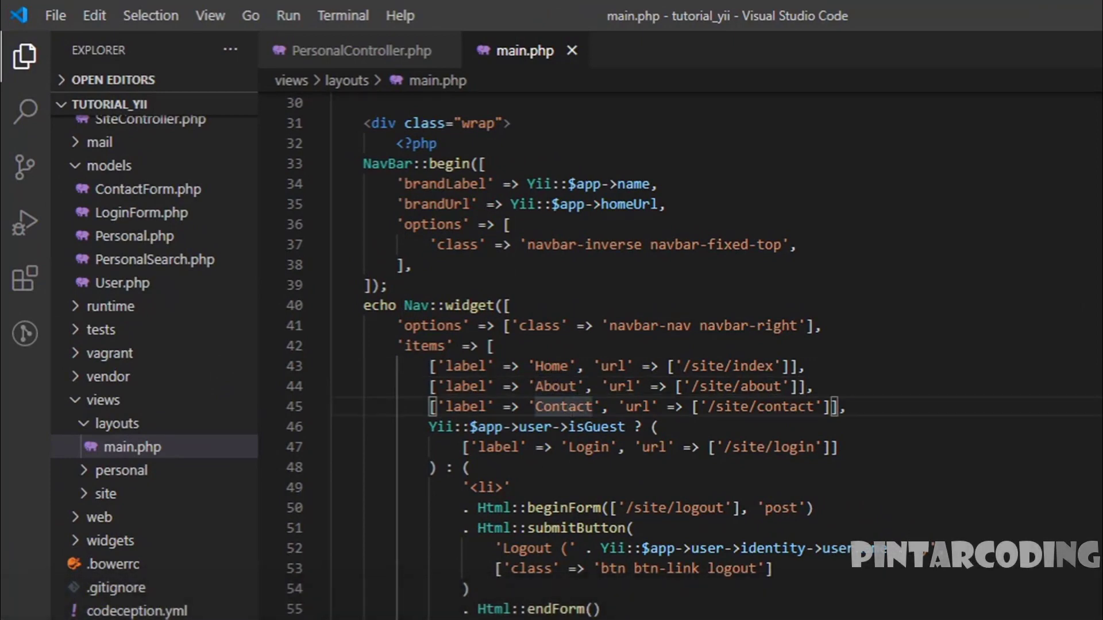
left_click(602, 447)
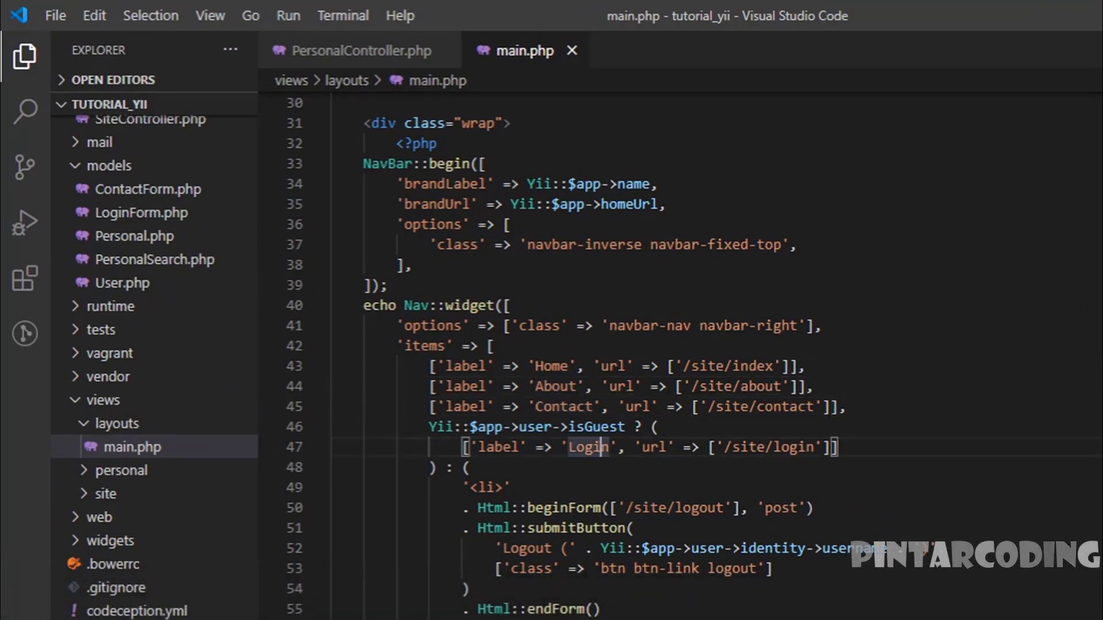
Duplicate the Contact menu item onto a new line directly below it in the Nav widget's items.
left_click(858, 409)
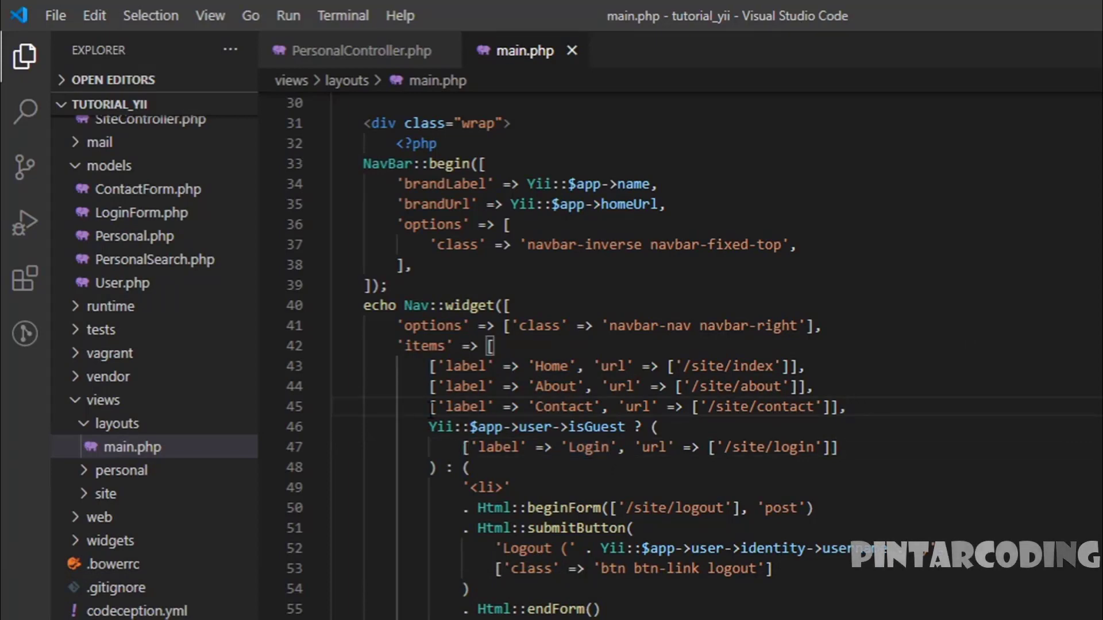
left_click_drag(432, 406, 874, 417)
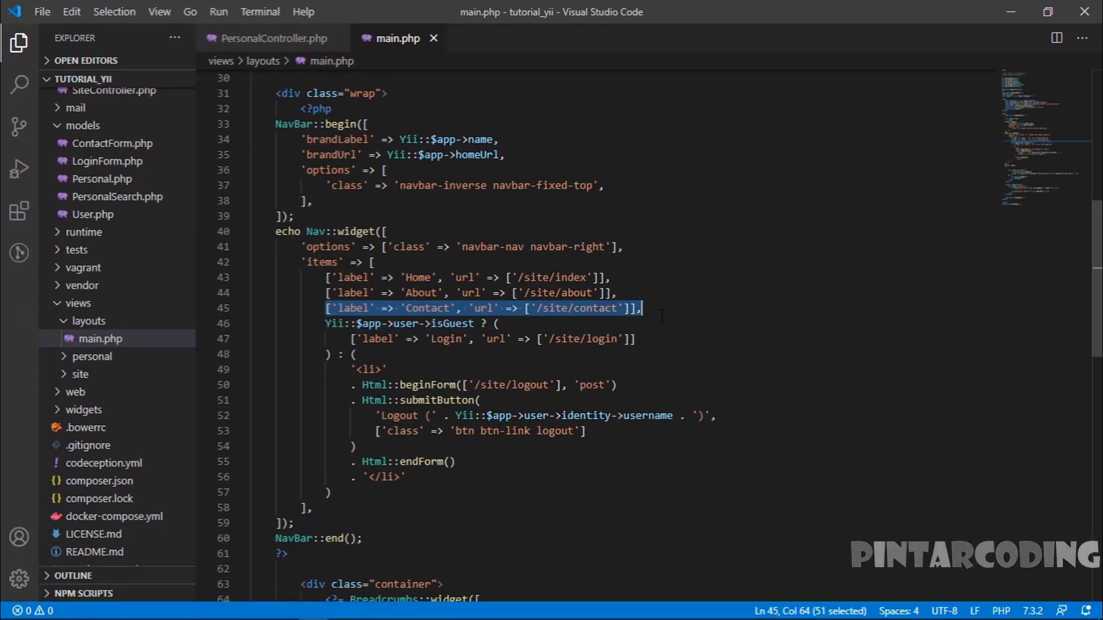
right_click(576, 308)
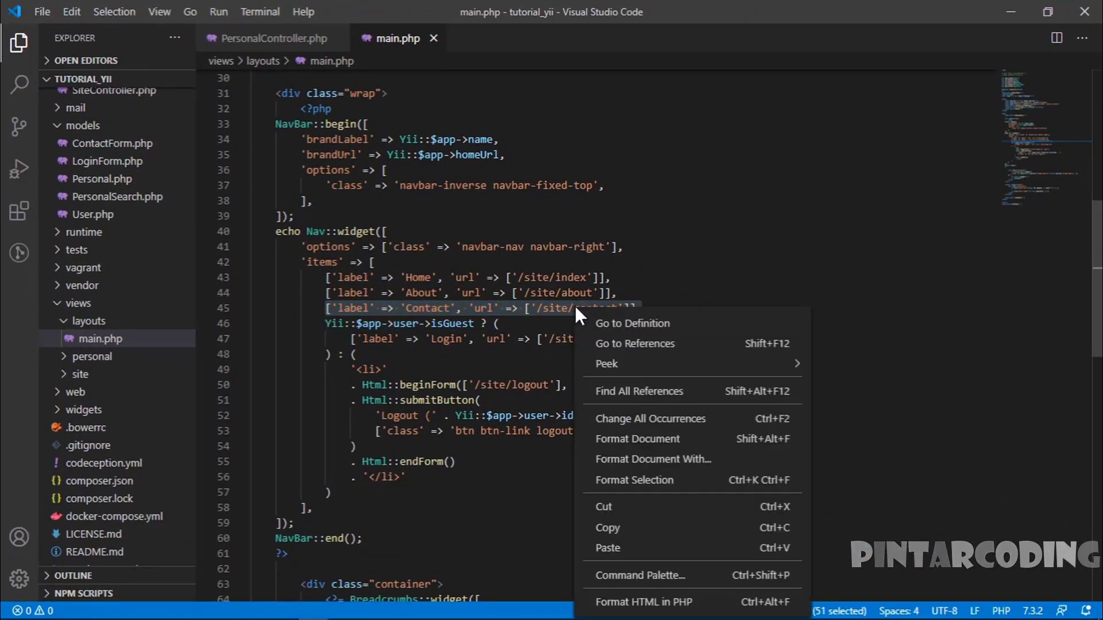
left_click(607, 528)
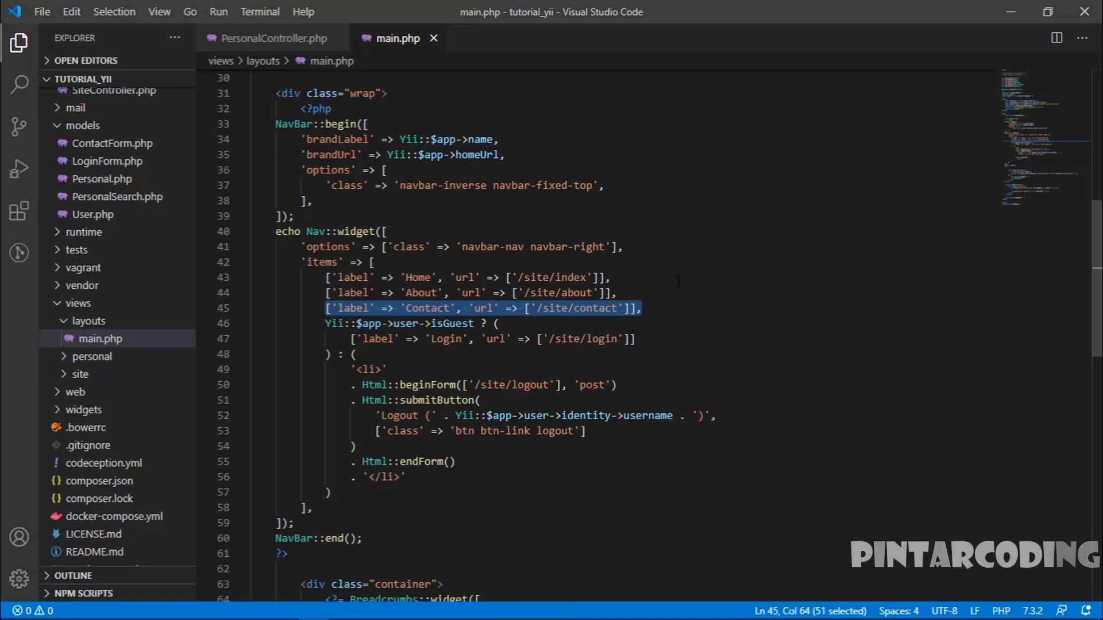
left_click(667, 309)
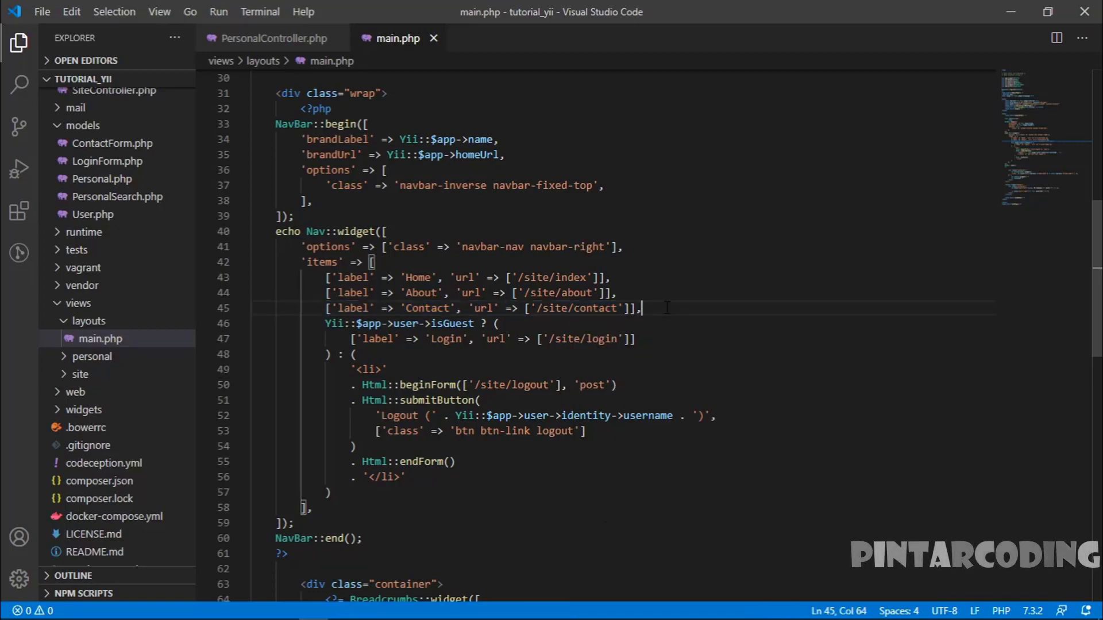
key("Return")
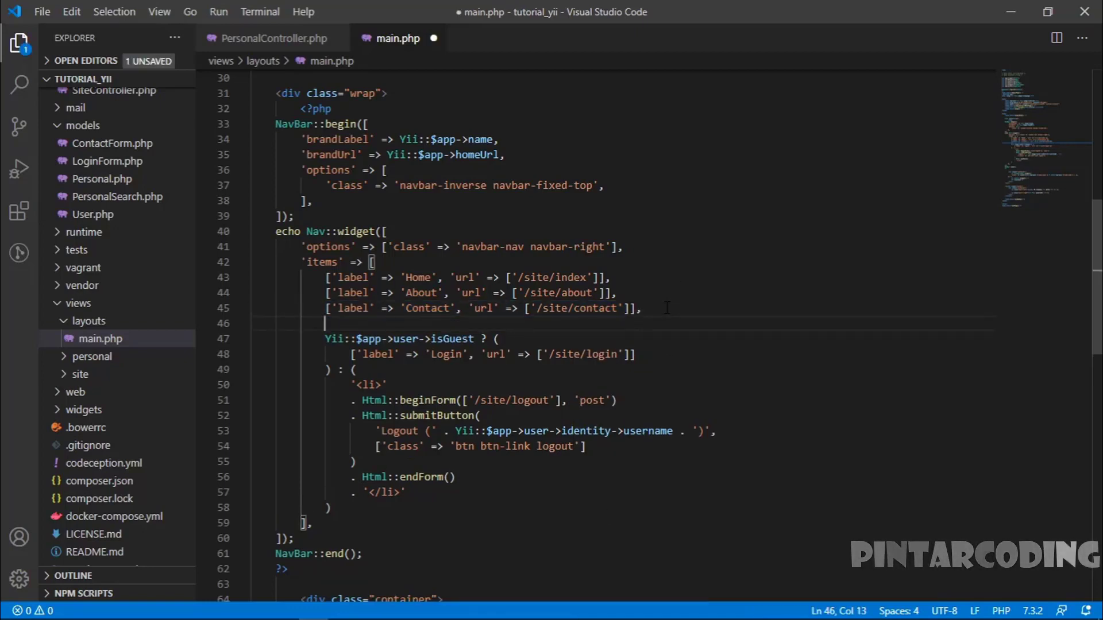
key("ctrl+v")
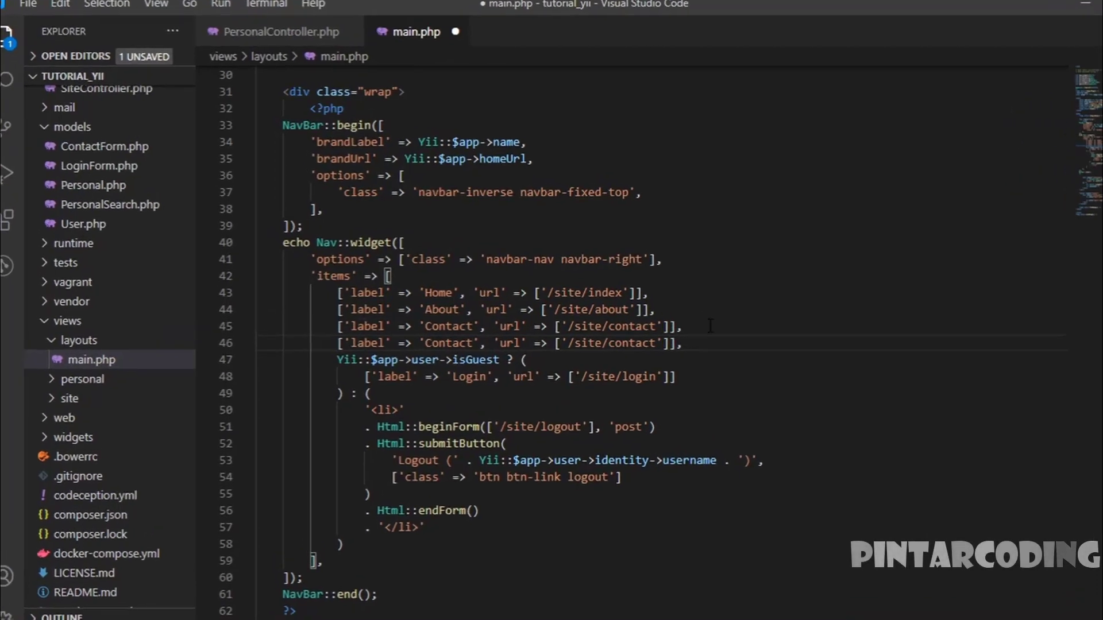
Change the label of the duplicated Contact menu item to 'Personal'.
double_click(488, 386)
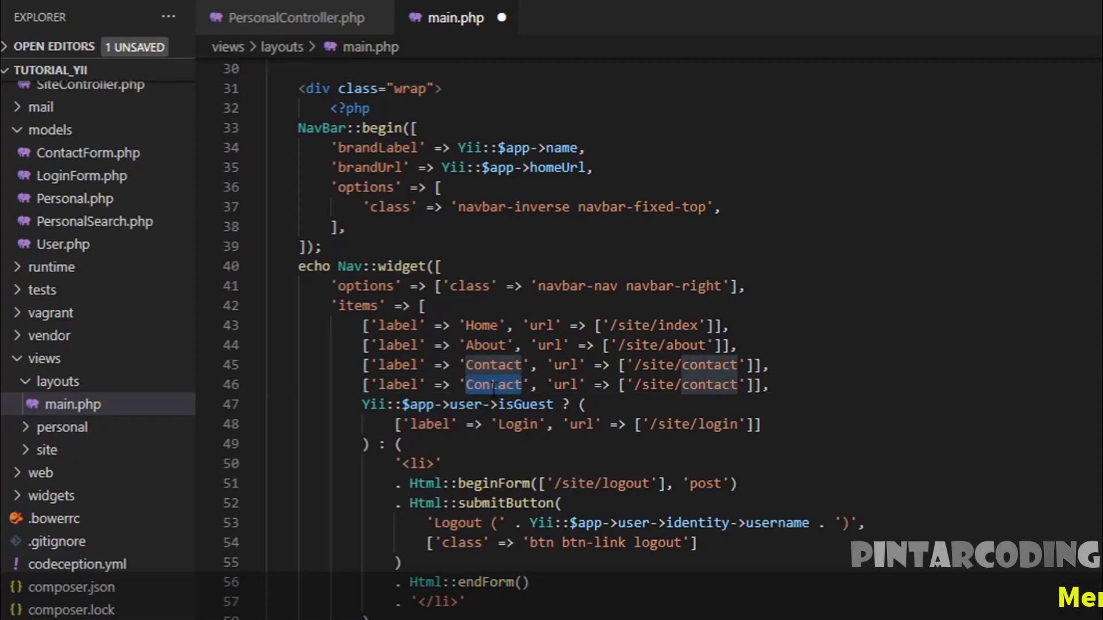
type("Personal")
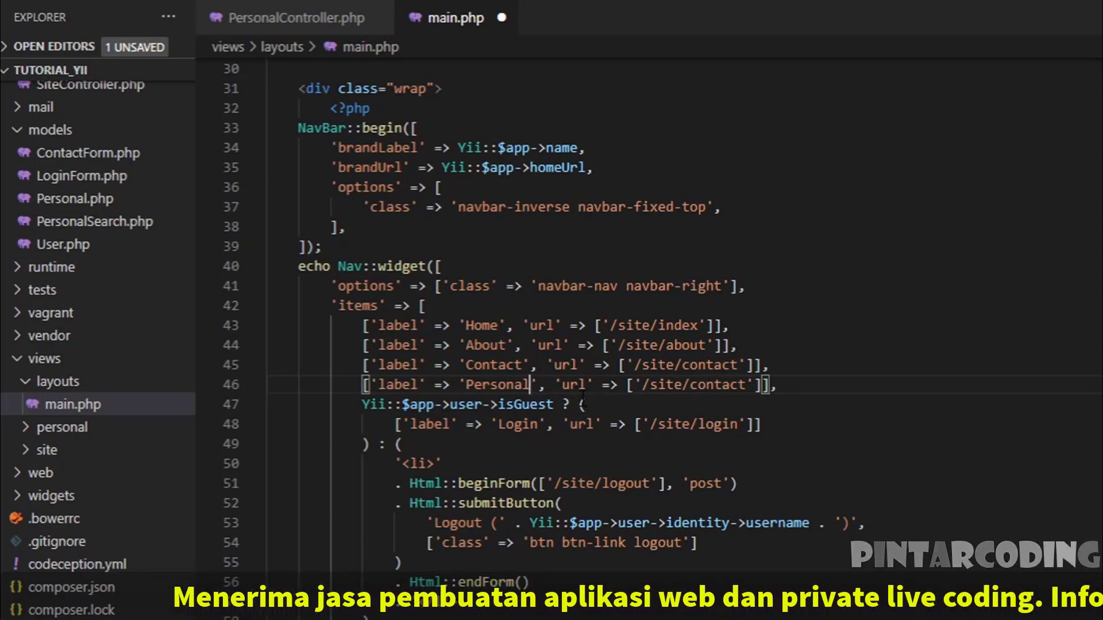
double_click(665, 385)
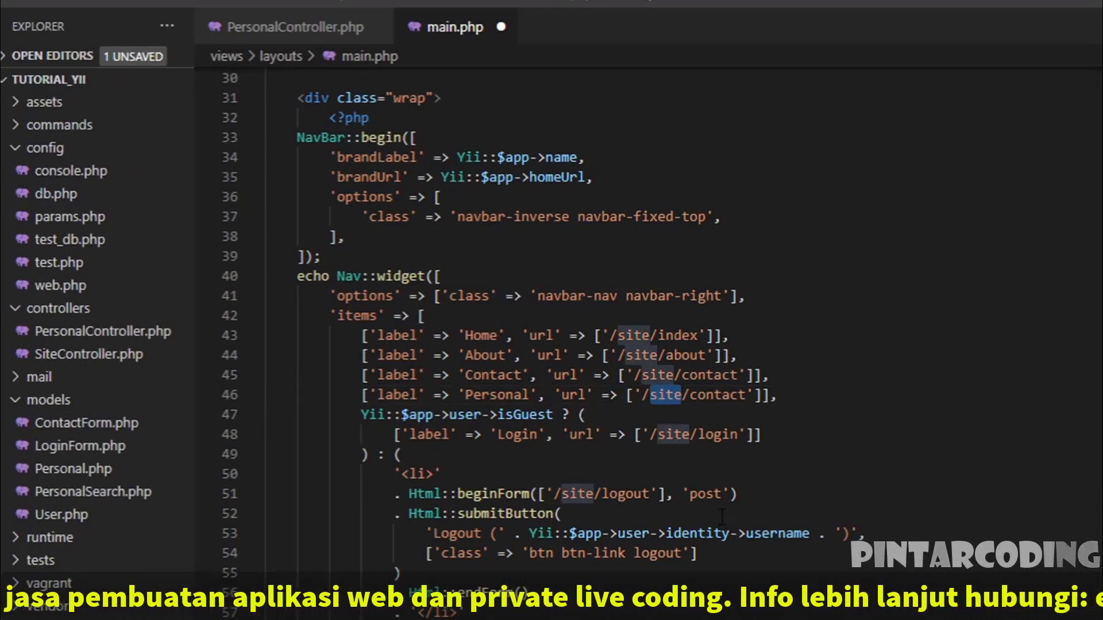
left_click(721, 402)
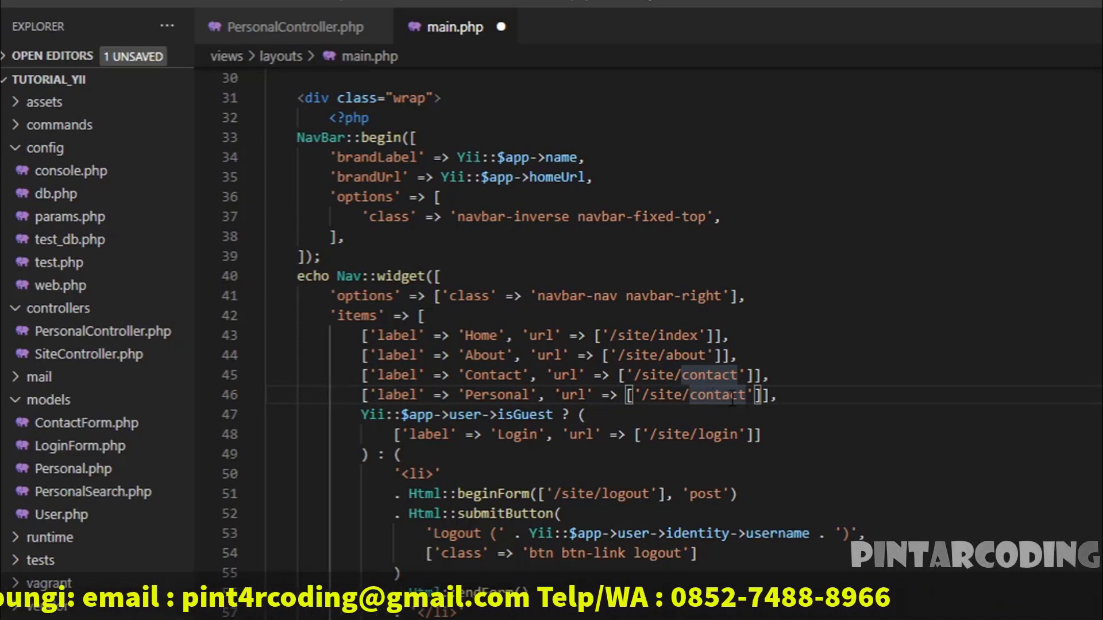
key("End")
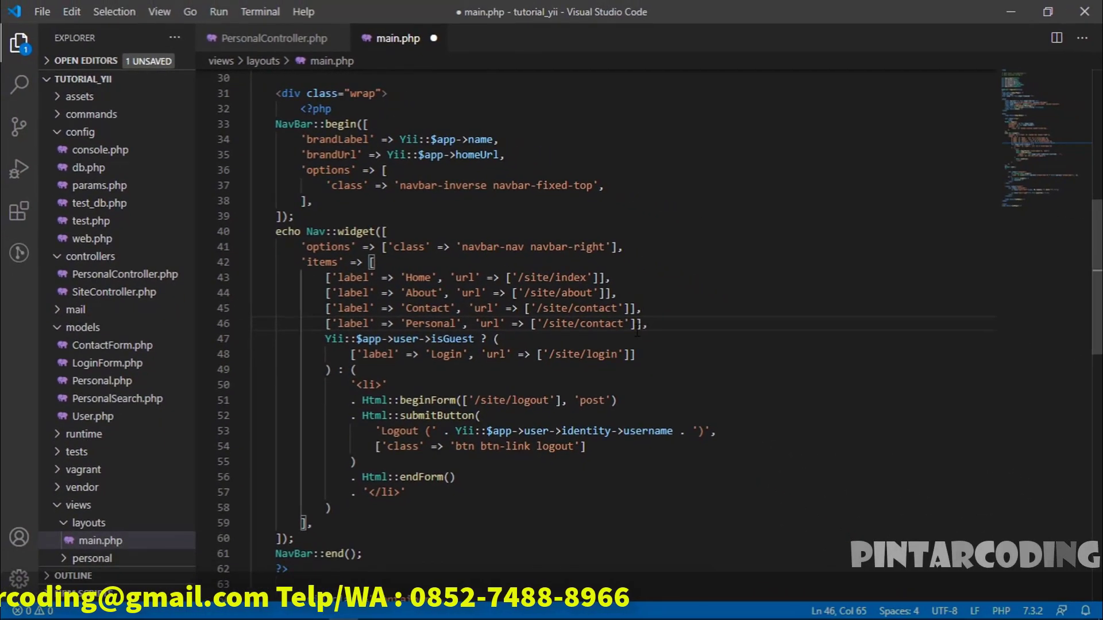
Check the Personals page address in Chrome, and replace 'site' with 'personal' in the Personal item's URL in main.php.
left_click(1010, 12)
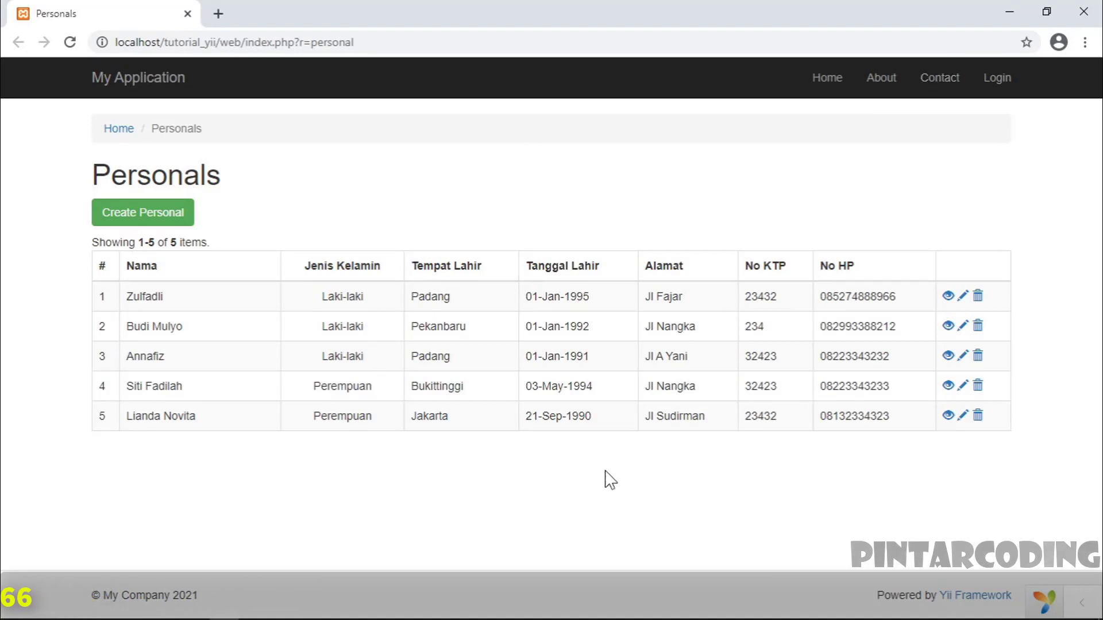
left_click(343, 606)
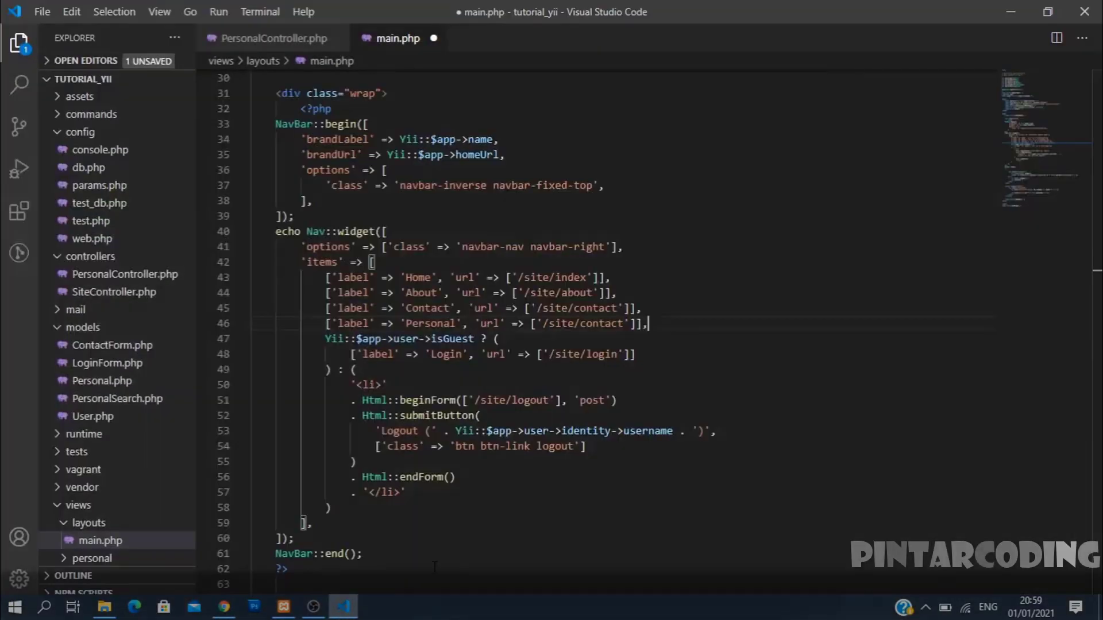
double_click(573, 324)
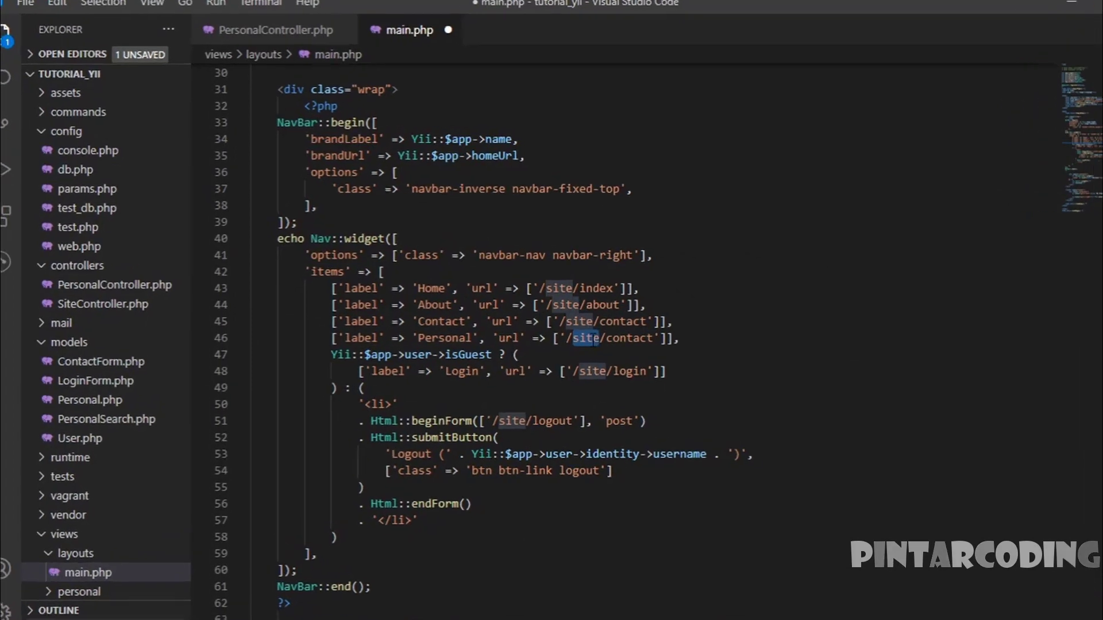
type("personal")
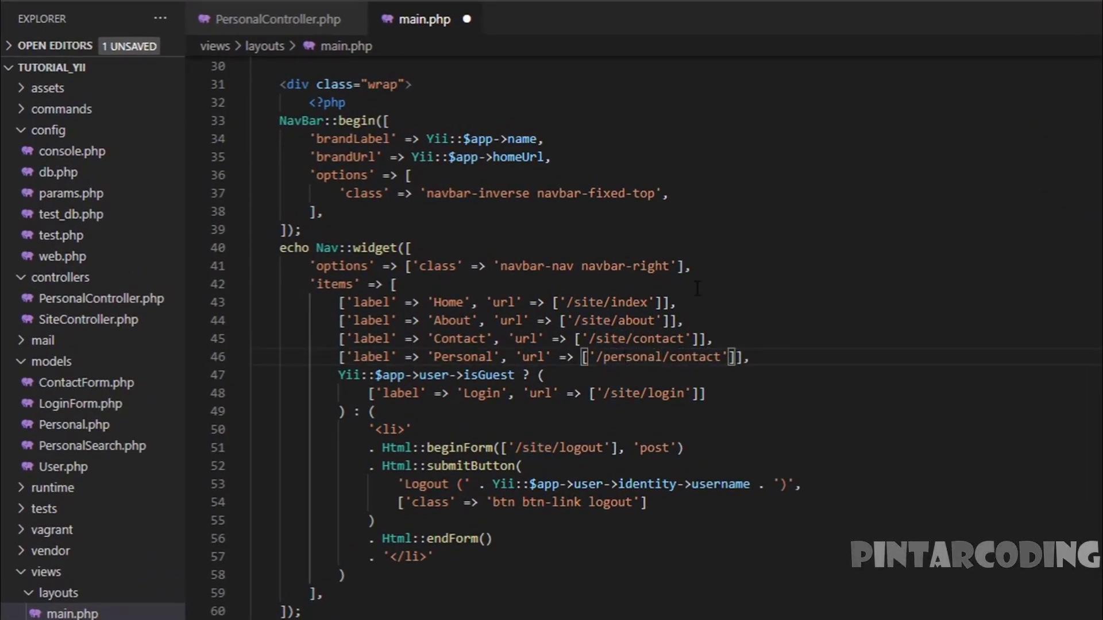
Look up the actionIndex function in PersonalController.php and complete the Personal item's URL in main.php as '/personal/index'.
left_click(259, 23)
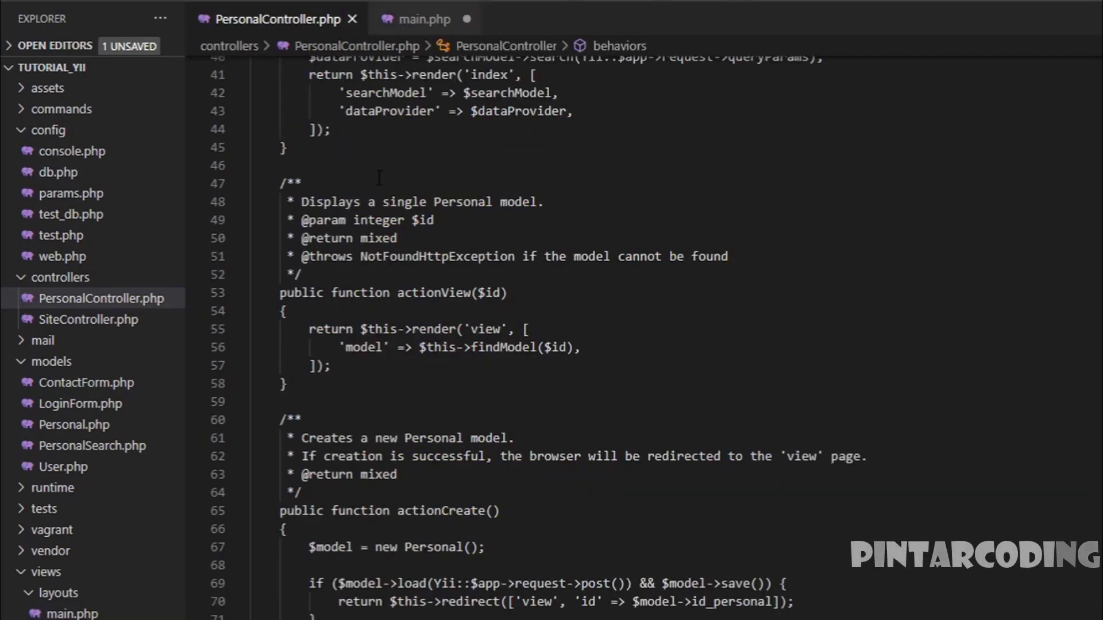
scroll(579, 424, "up", 3)
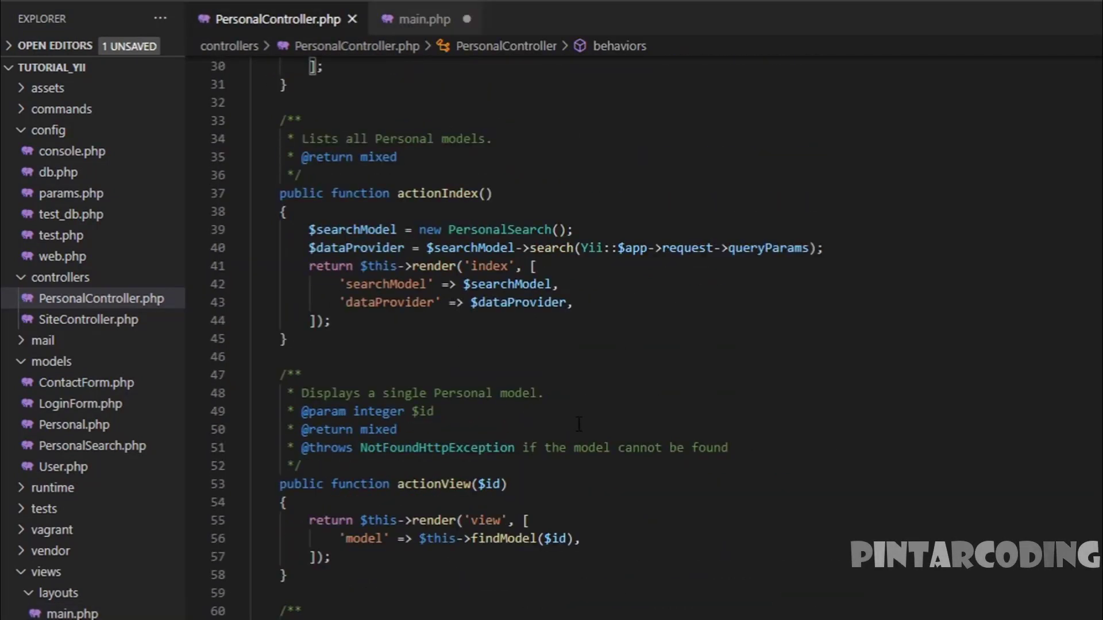
mouse_move(460, 188)
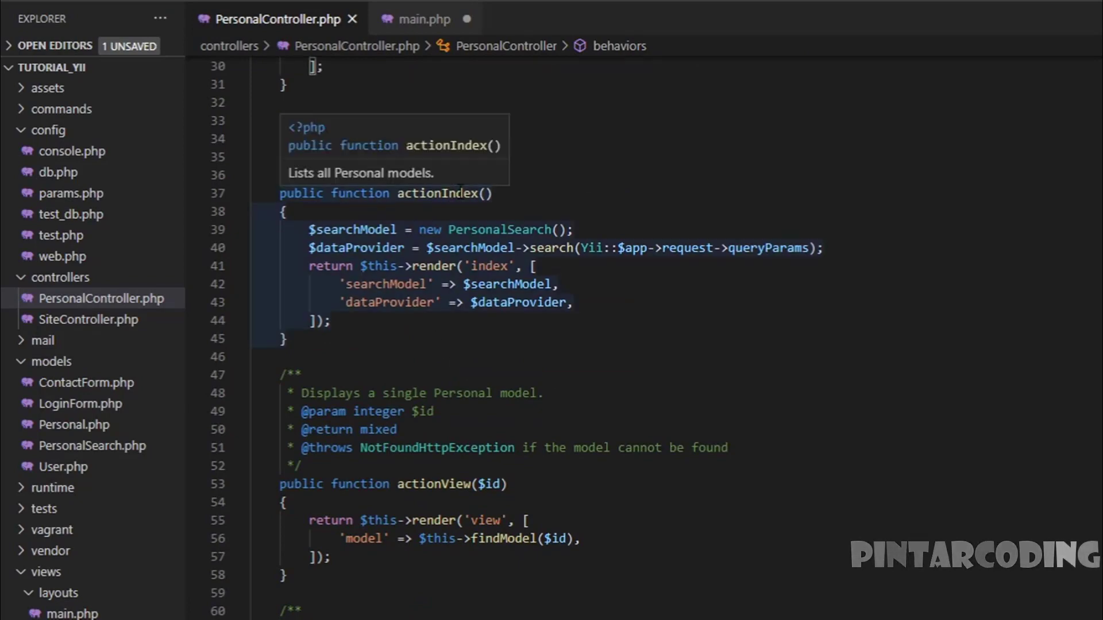
left_click(442, 19)
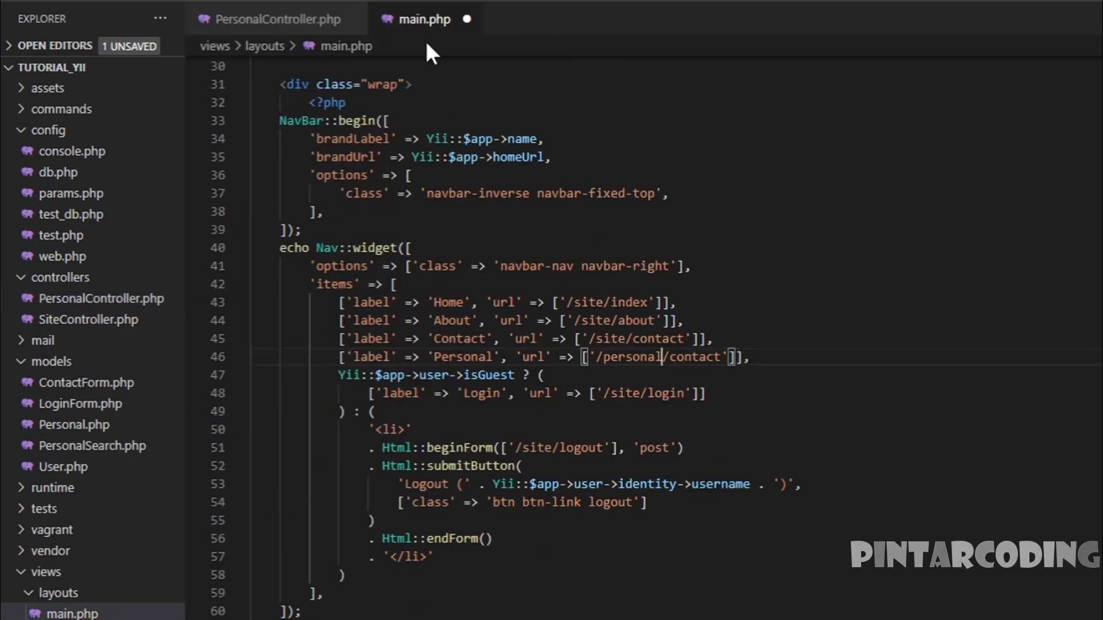
double_click(704, 357)
type("index")
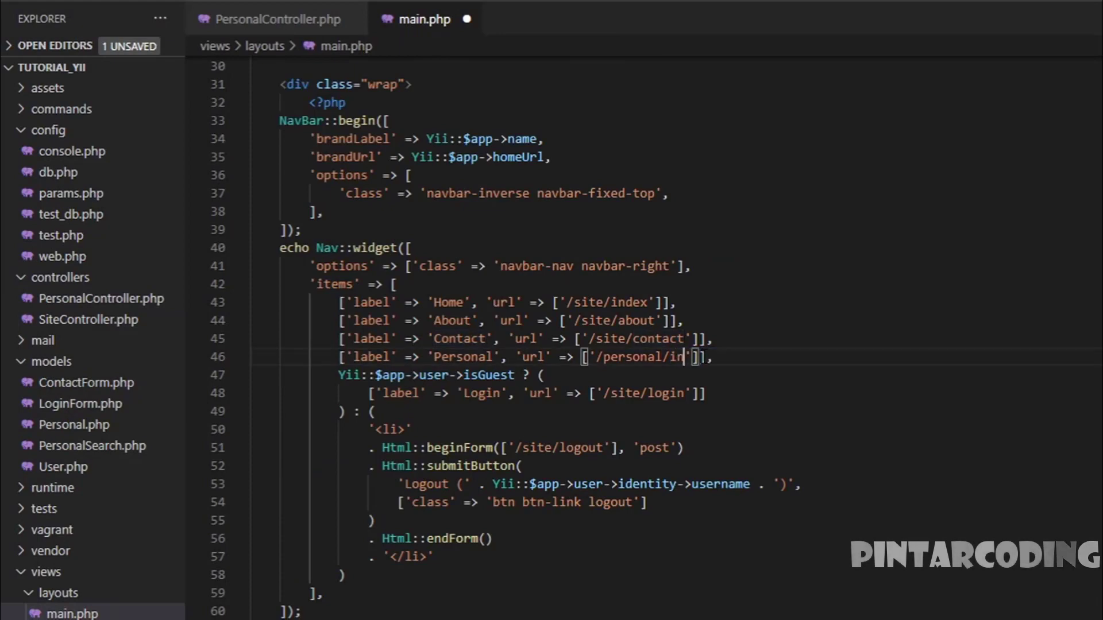
left_click(836, 353)
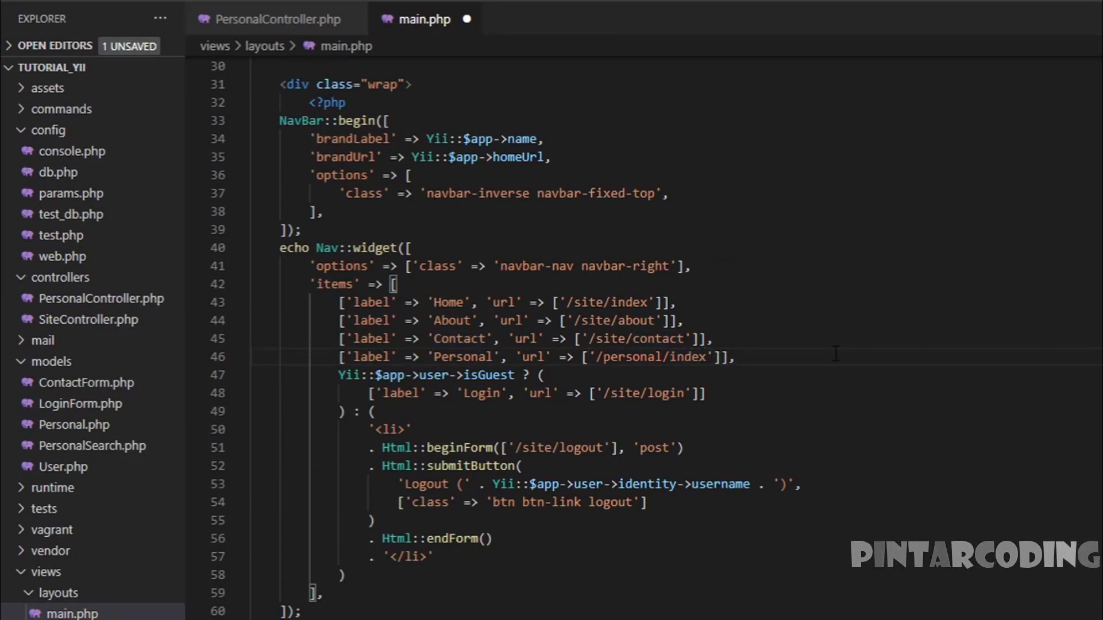
Save main.php, reload the Personals page in Chrome, and test the Home, About and Personal menu links.
key("ctrl+s")
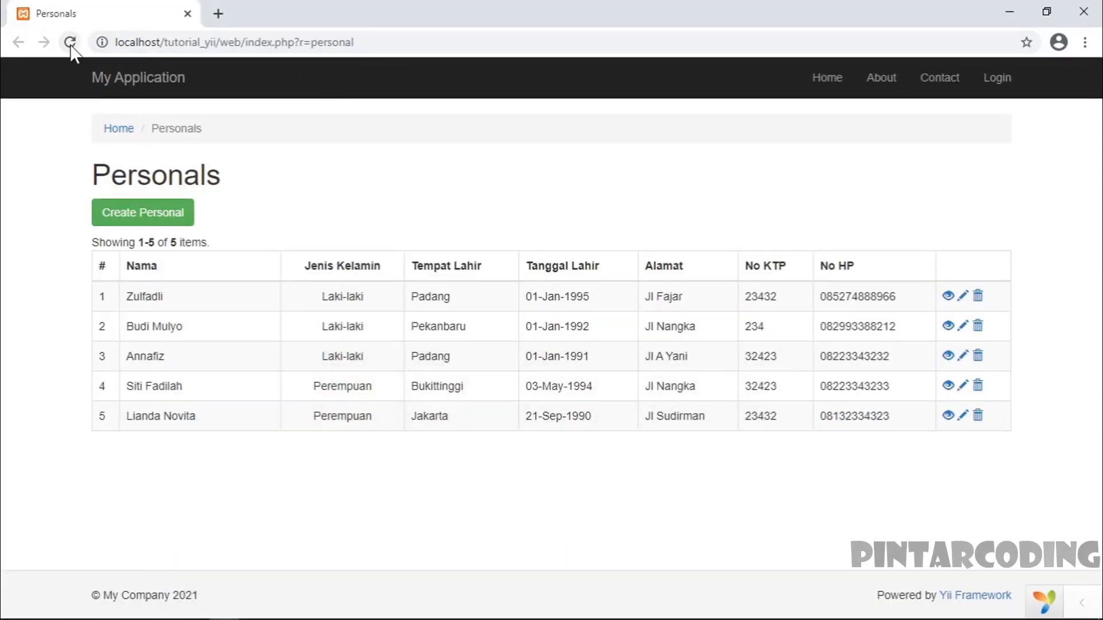
left_click(70, 43)
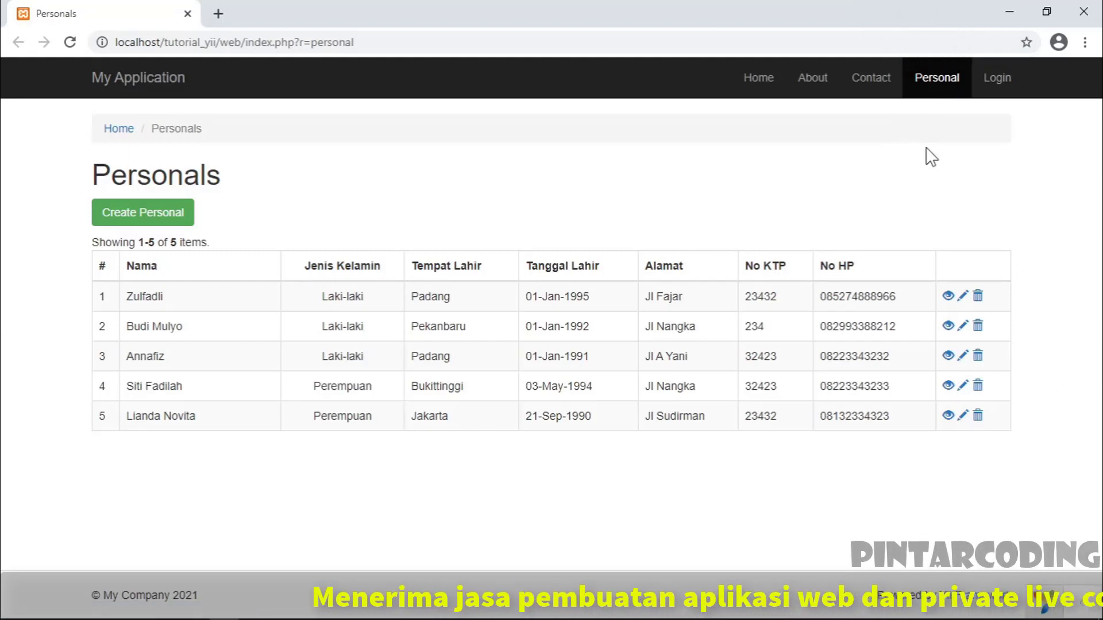
left_click(752, 87)
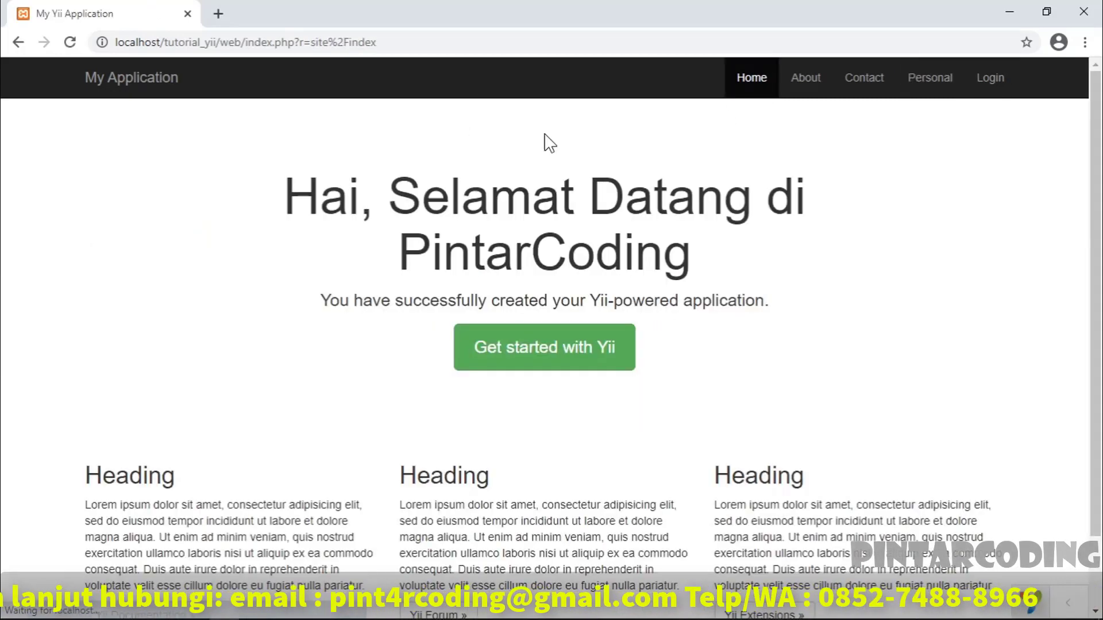
left_click(811, 89)
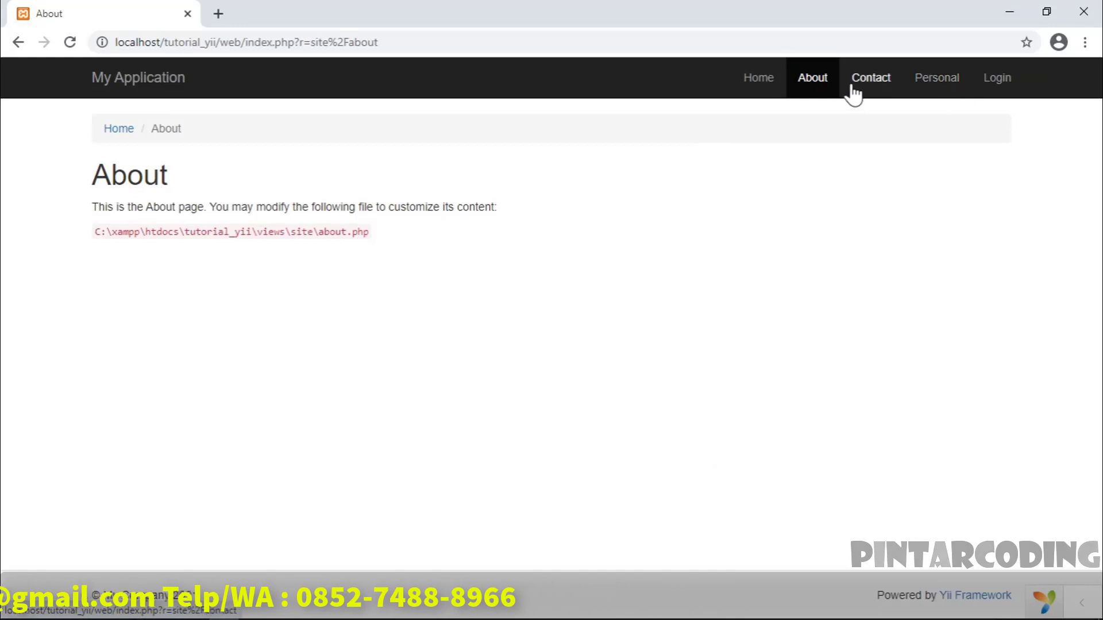
left_click(923, 91)
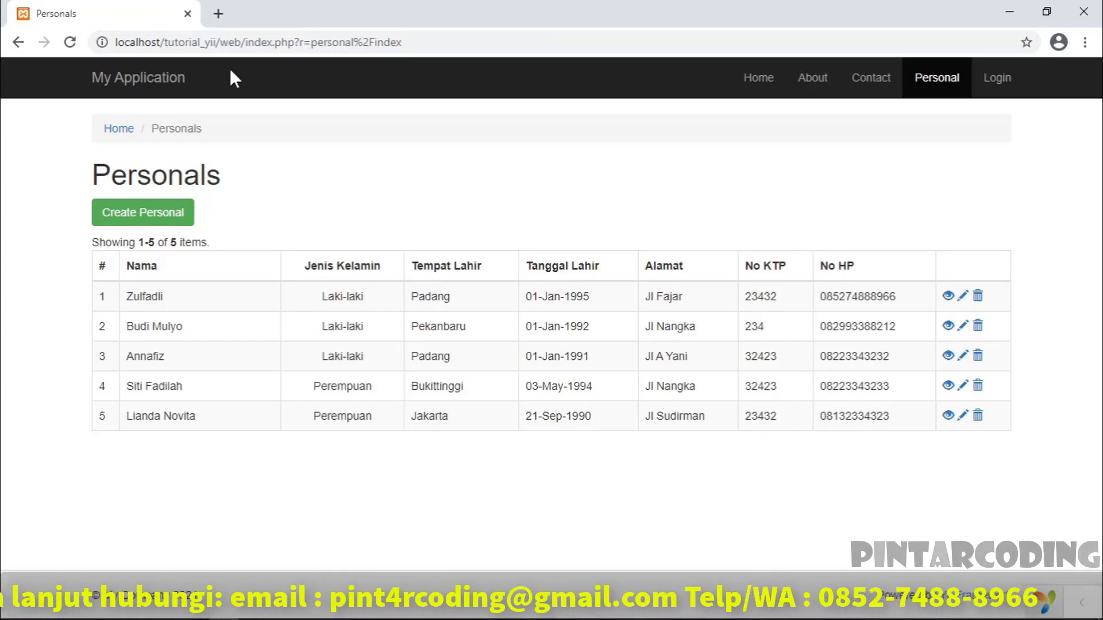
Search Google for 'gentelella boostrap' in a new browser tab.
left_click(221, 14)
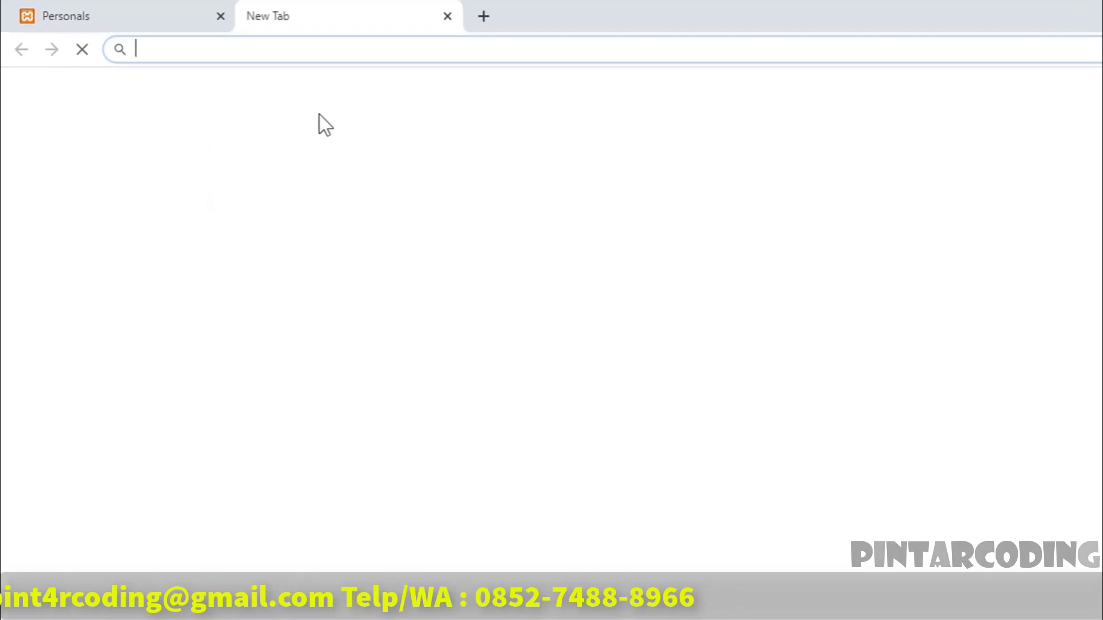
type("gentel")
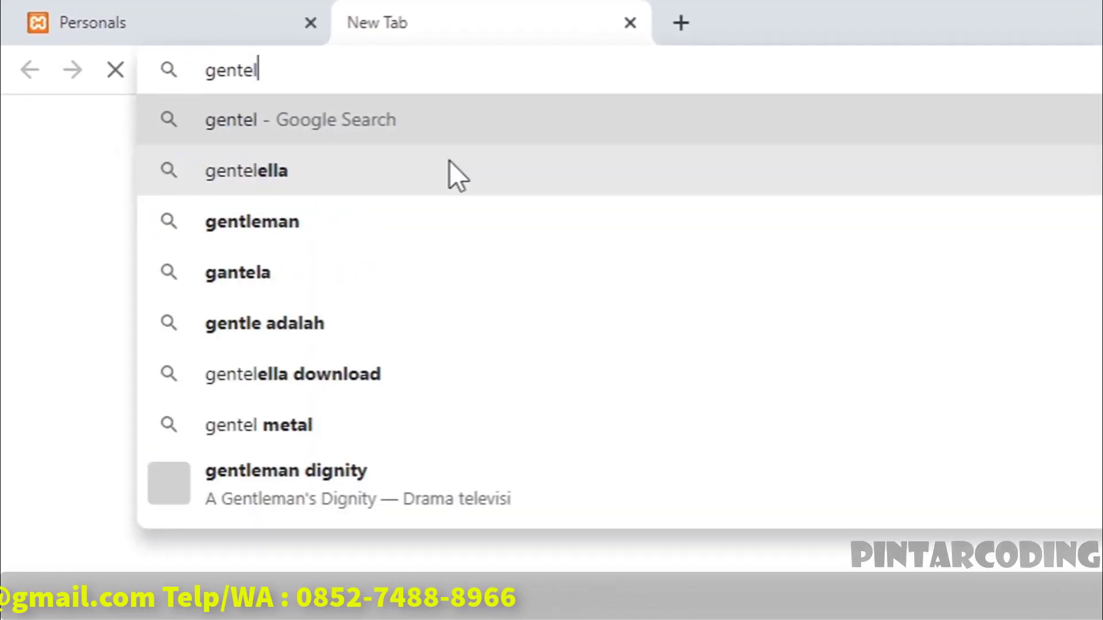
type("ella boos")
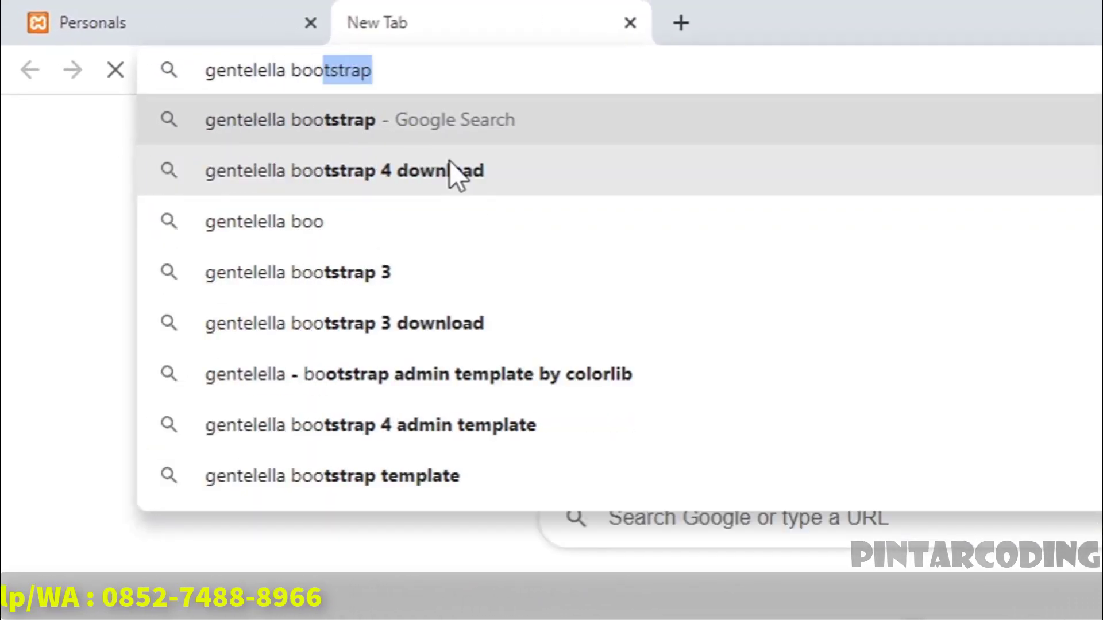
type("trap")
key("Return")
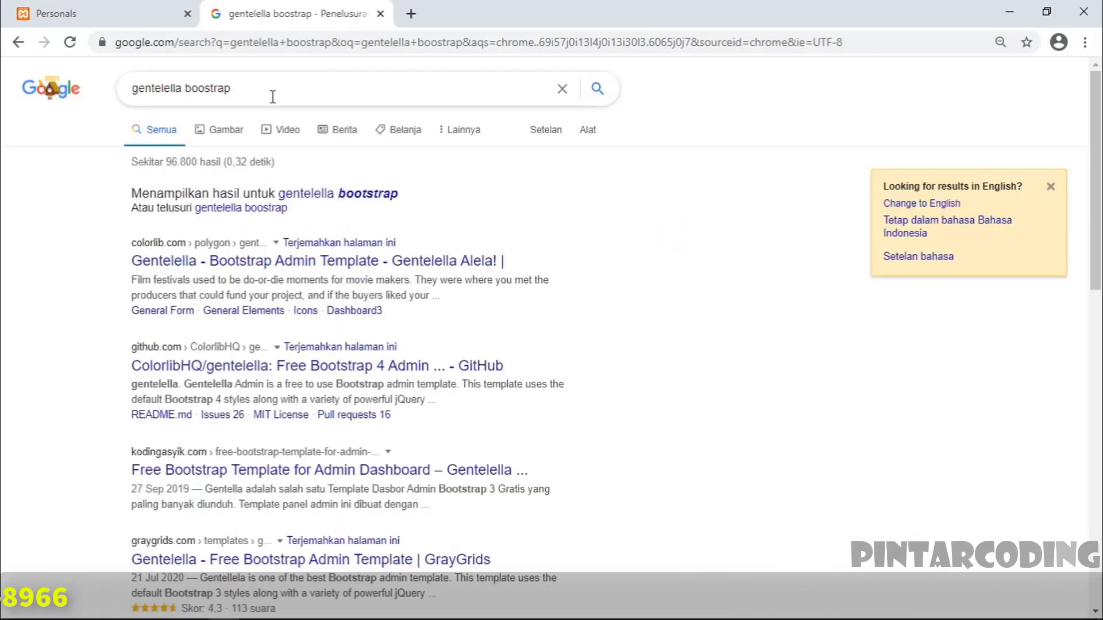
Open the ColorlibHQ/gentelella GitHub search result in a new tab and switch to it.
right_click(146, 368)
left_click(172, 377)
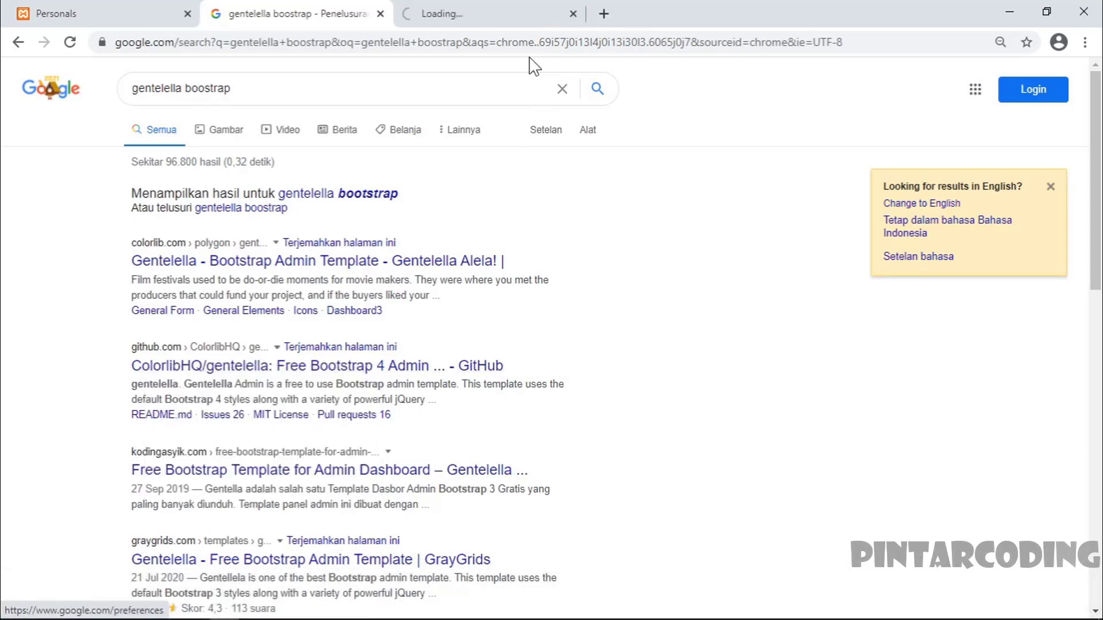
left_click(470, 13)
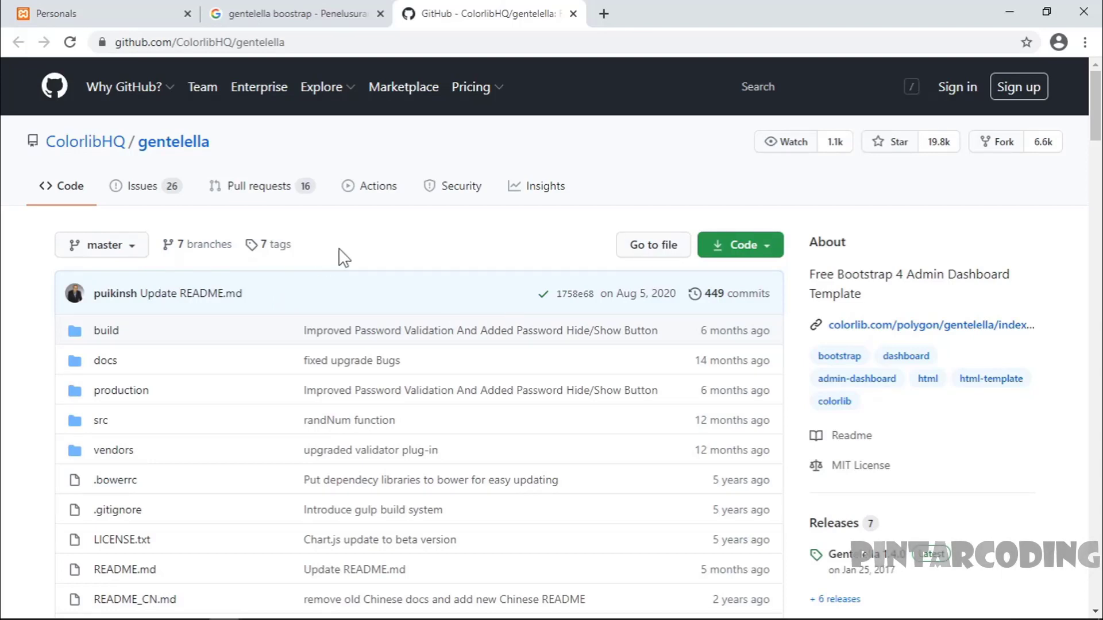
Examine the gentelella README's introduction and theme demo image, and compare the design with the application's Personals page.
scroll(345, 256, "down", 3)
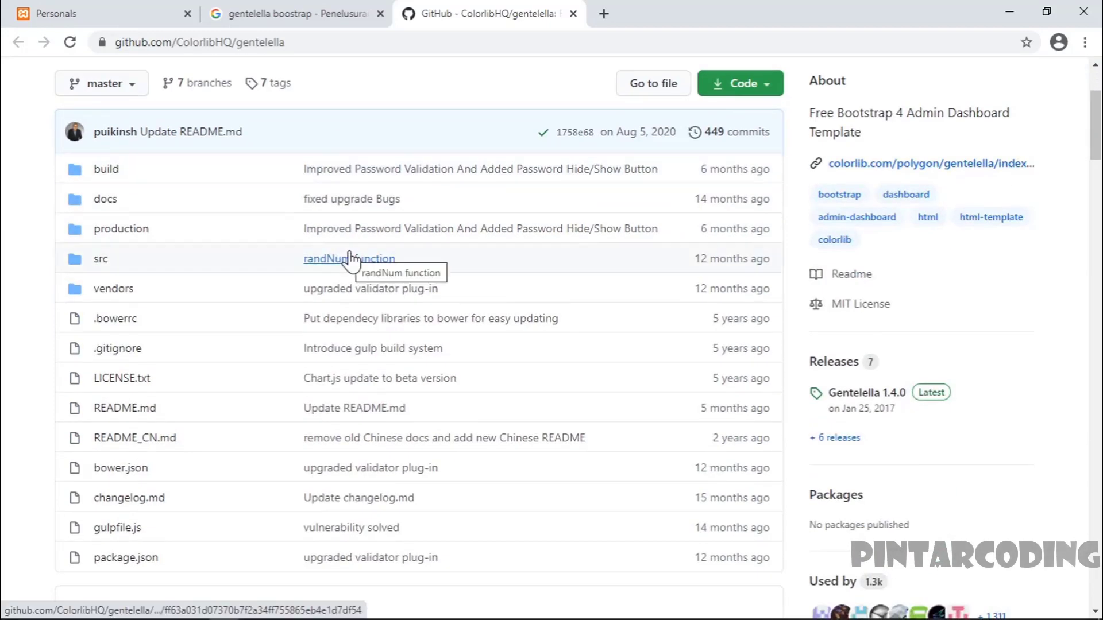
scroll(350, 258, "down", 4)
scroll(402, 340, "down", 3)
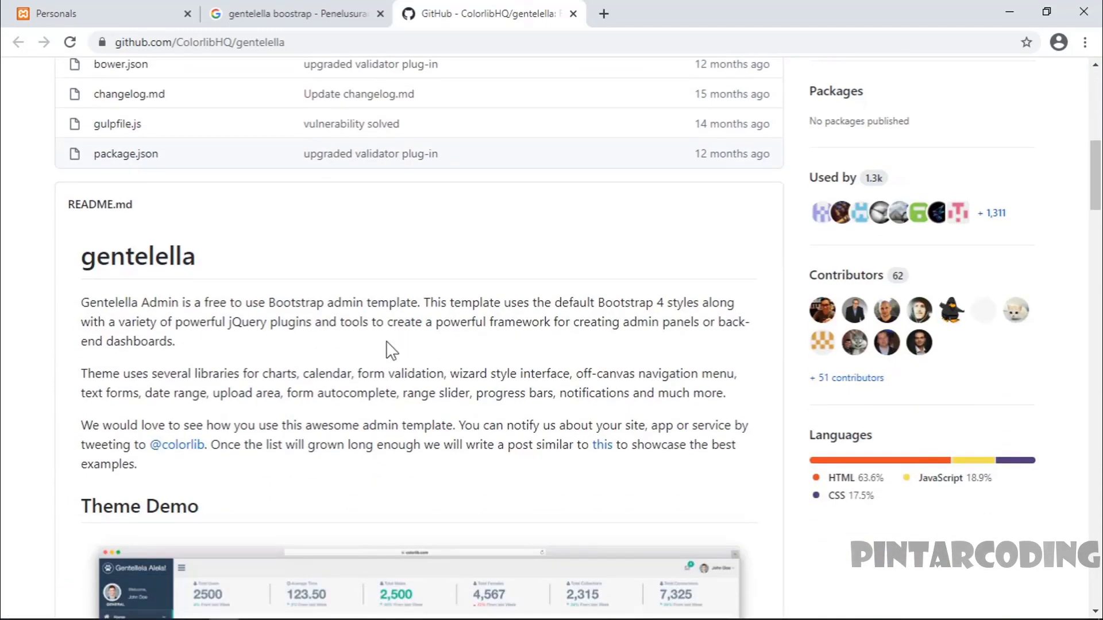
scroll(382, 352, "down", 7)
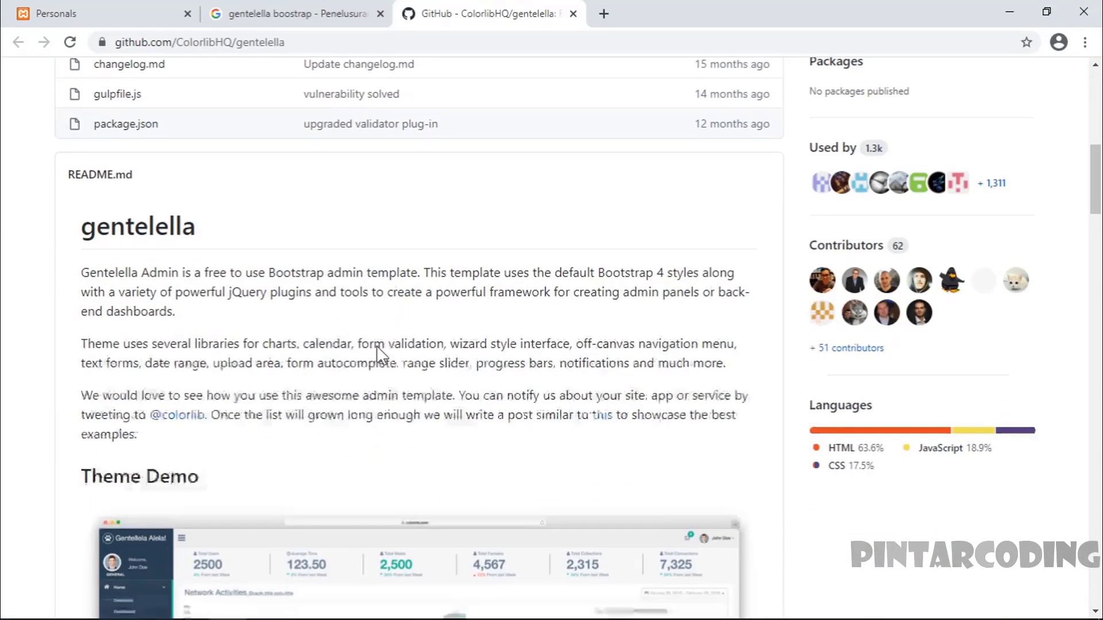
scroll(381, 357, "down", 2)
scroll(259, 178, "up", 3)
scroll(293, 260, "down", 1)
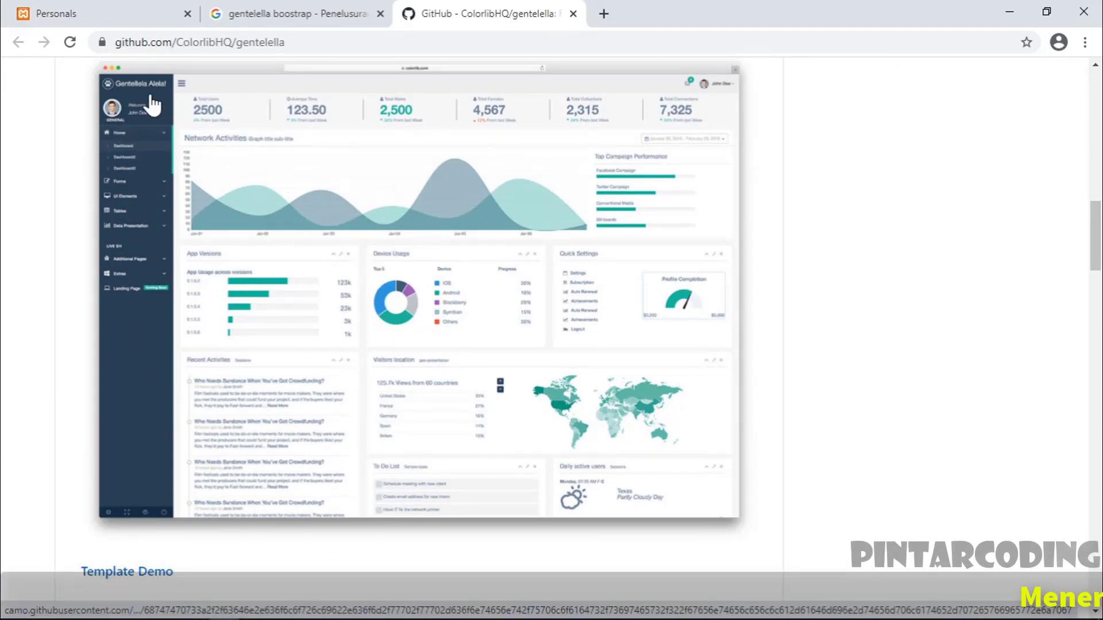
left_click(90, 9)
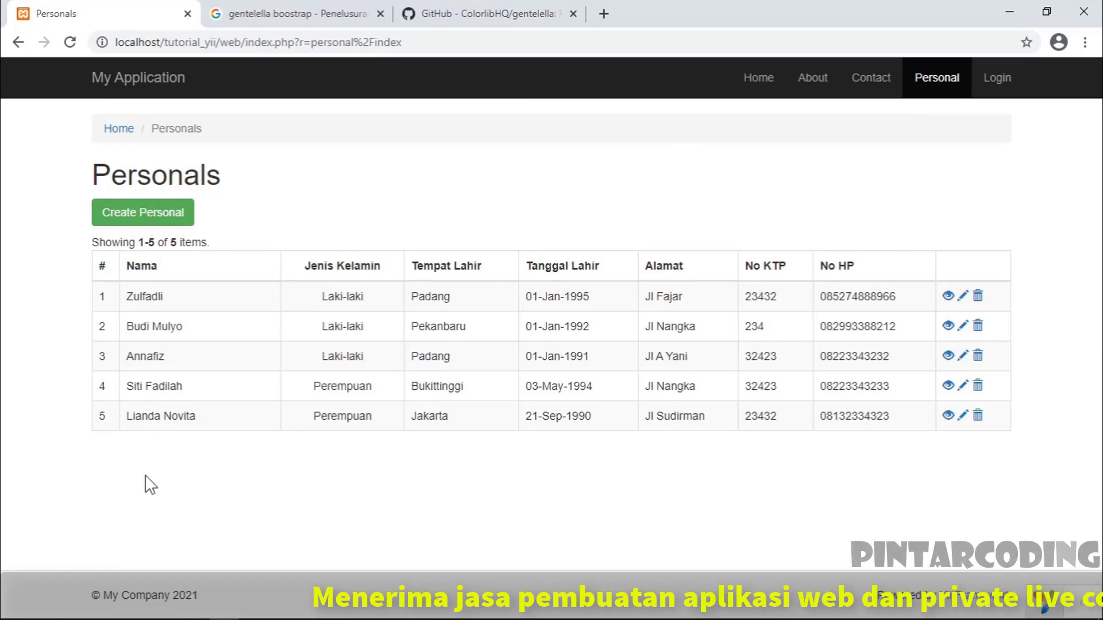
left_click(494, 14)
Find the README's list of Gentelella versions for other platforms and frameworks, and open 'Gentelella on Yii framework 2'.
scroll(491, 276, "down", 5)
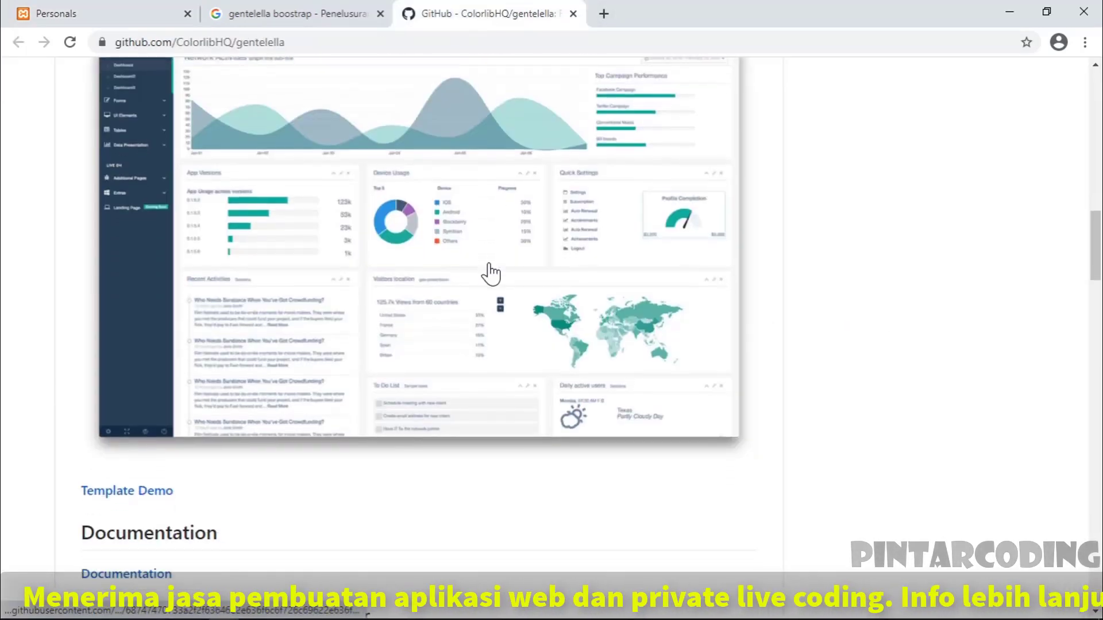
scroll(460, 279, "down", 10)
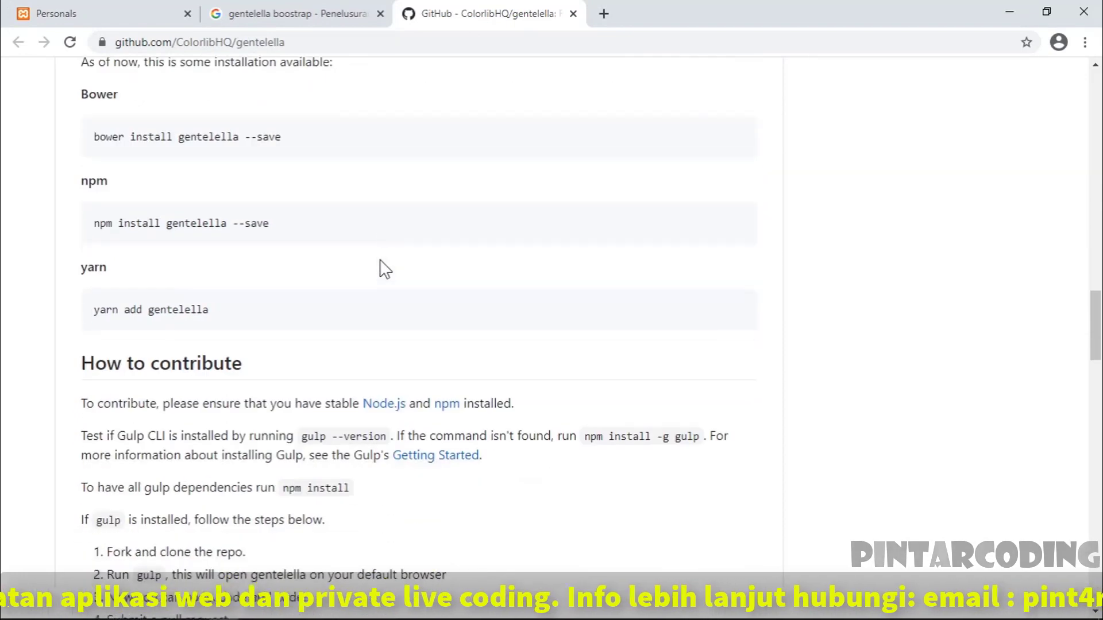
scroll(381, 270, "down", 7)
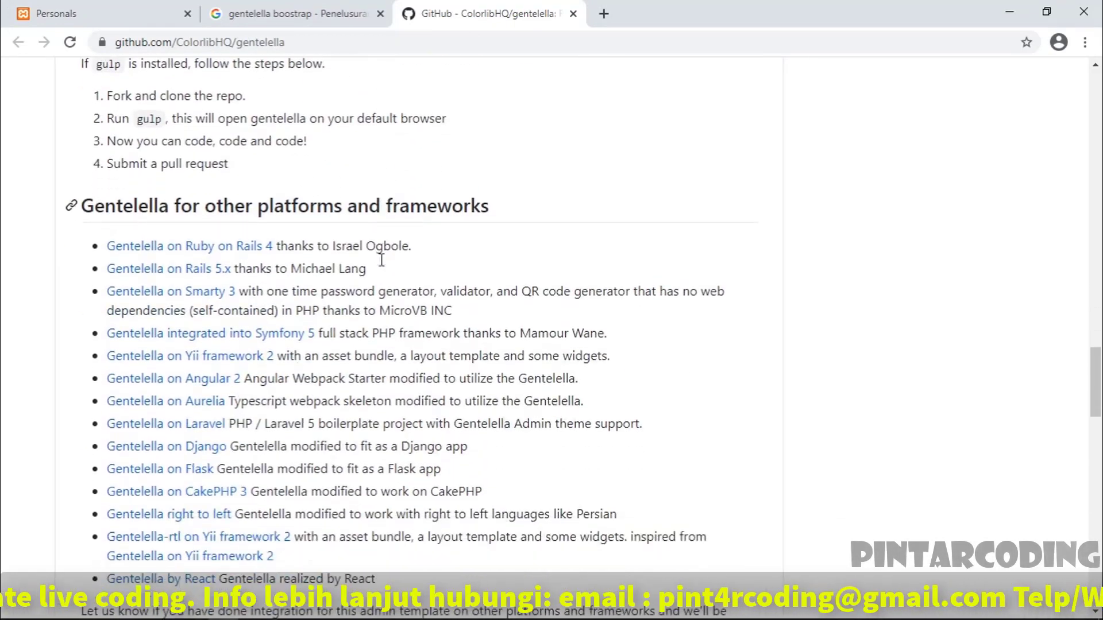
left_click_drag(102, 101, 500, 103)
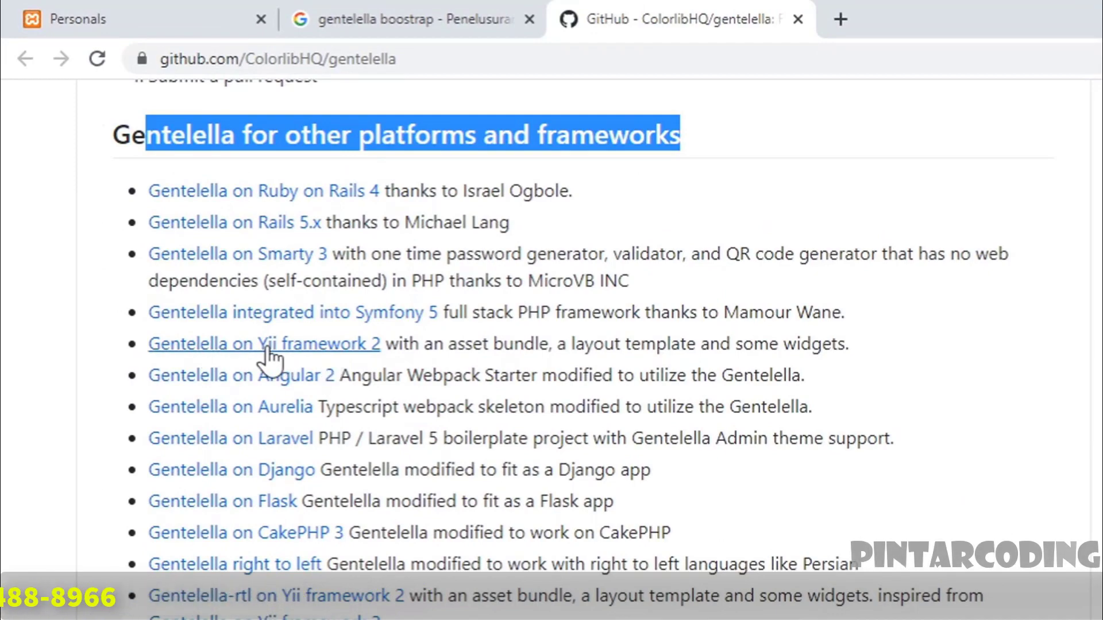
left_click(267, 348)
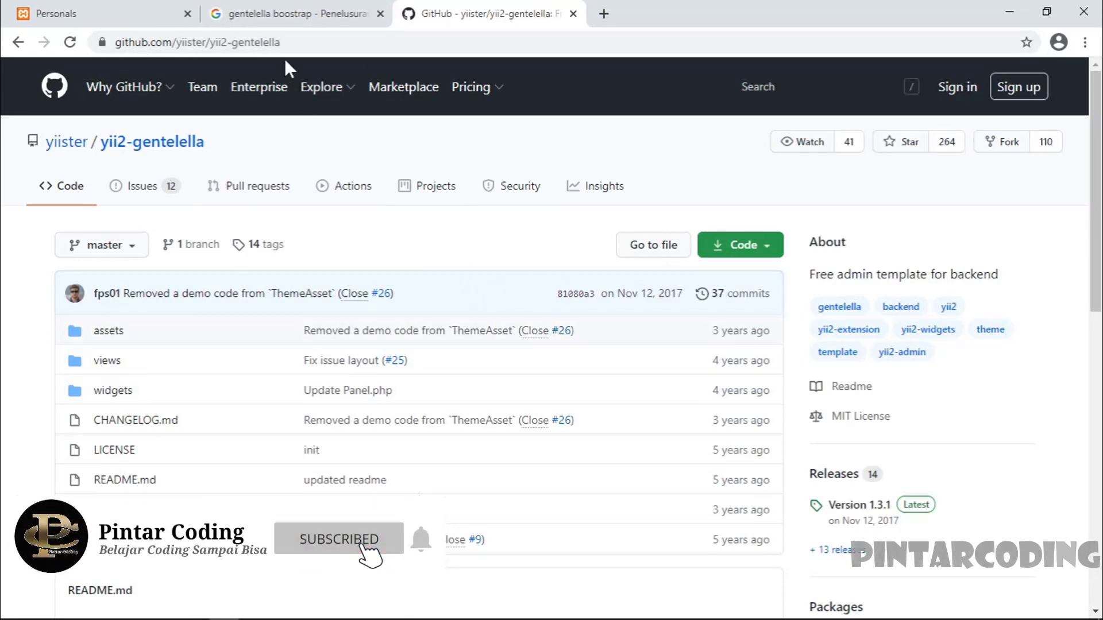
Examine the yii2-gentelella repository's web address and the installation and usage instructions in its README.
left_click(312, 42)
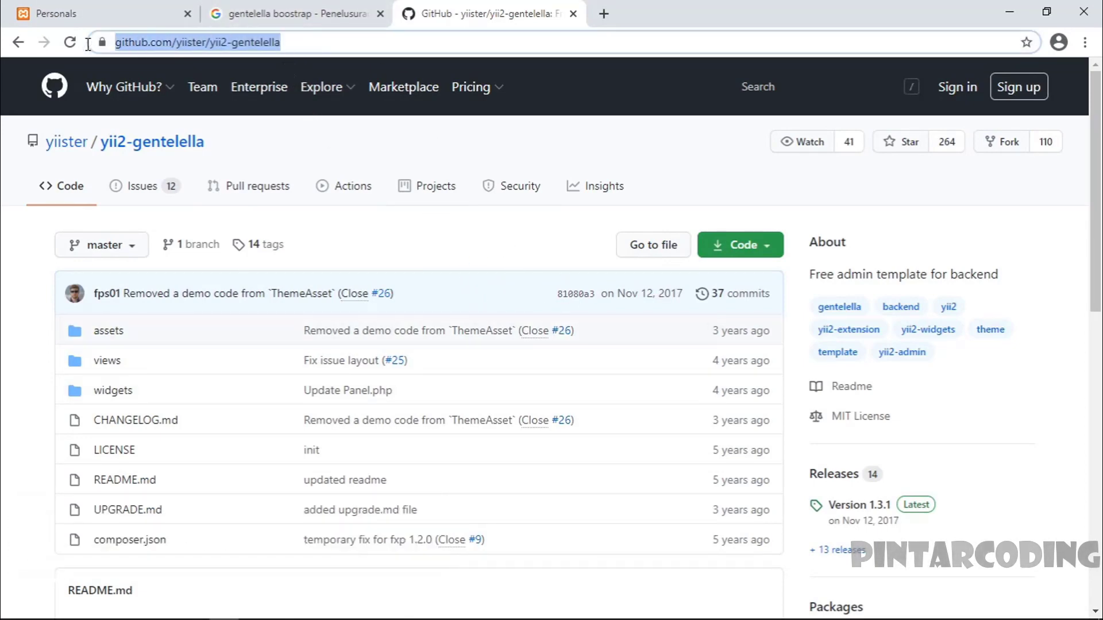
left_click(310, 41)
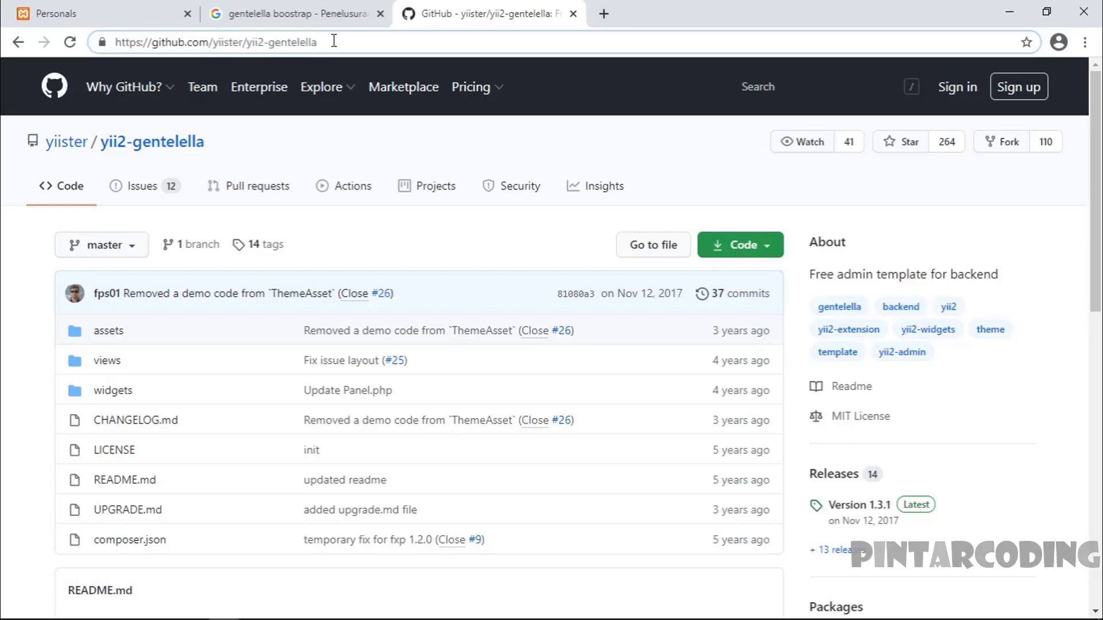
left_click_drag(332, 41, 240, 46)
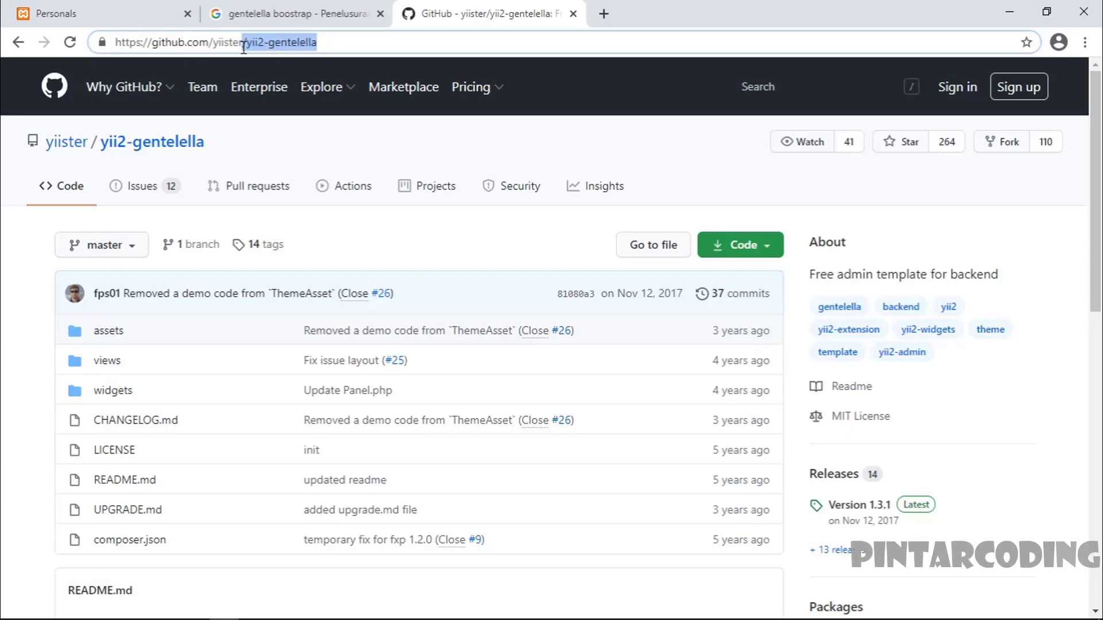
left_click(333, 288)
scroll(333, 288, "down", 10)
scroll(170, 369, "up", 3)
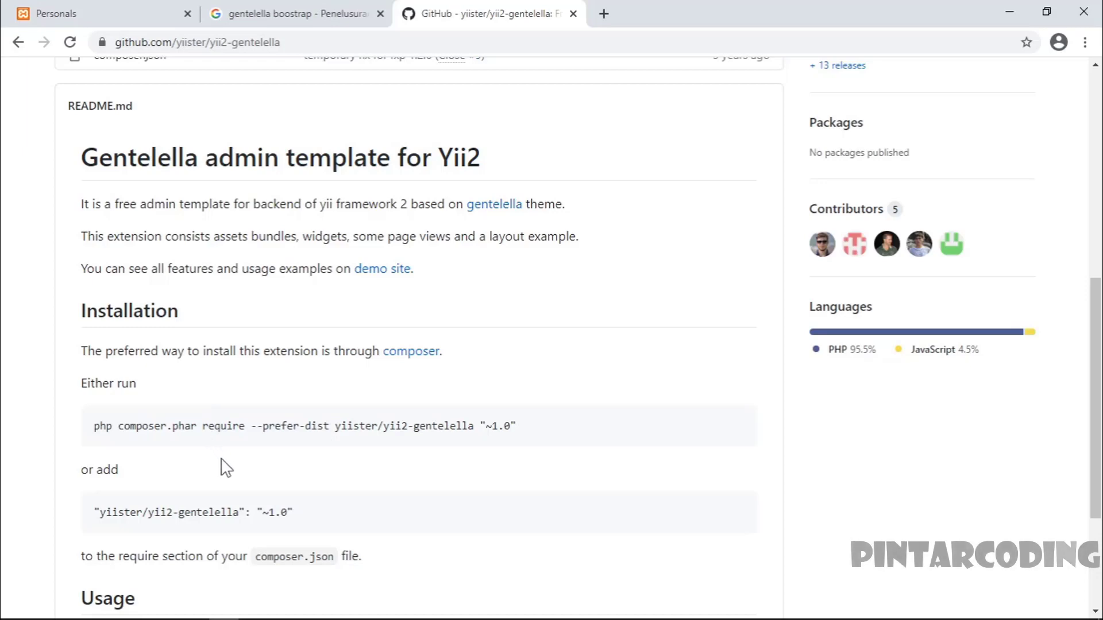
scroll(226, 468, "down", 1)
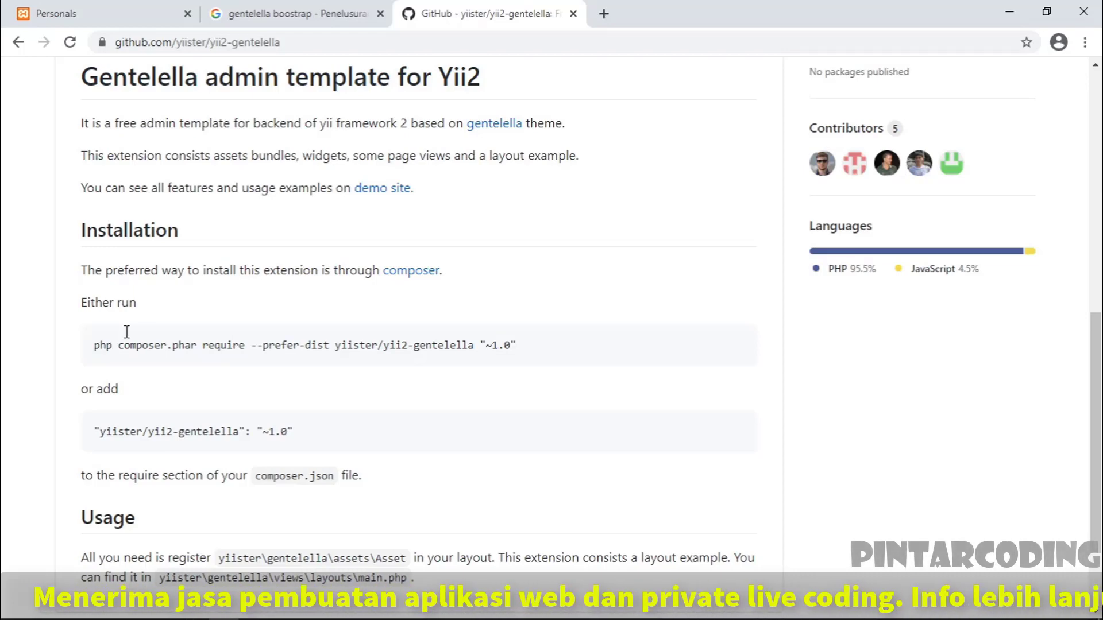
scroll(382, 423, "down", 2)
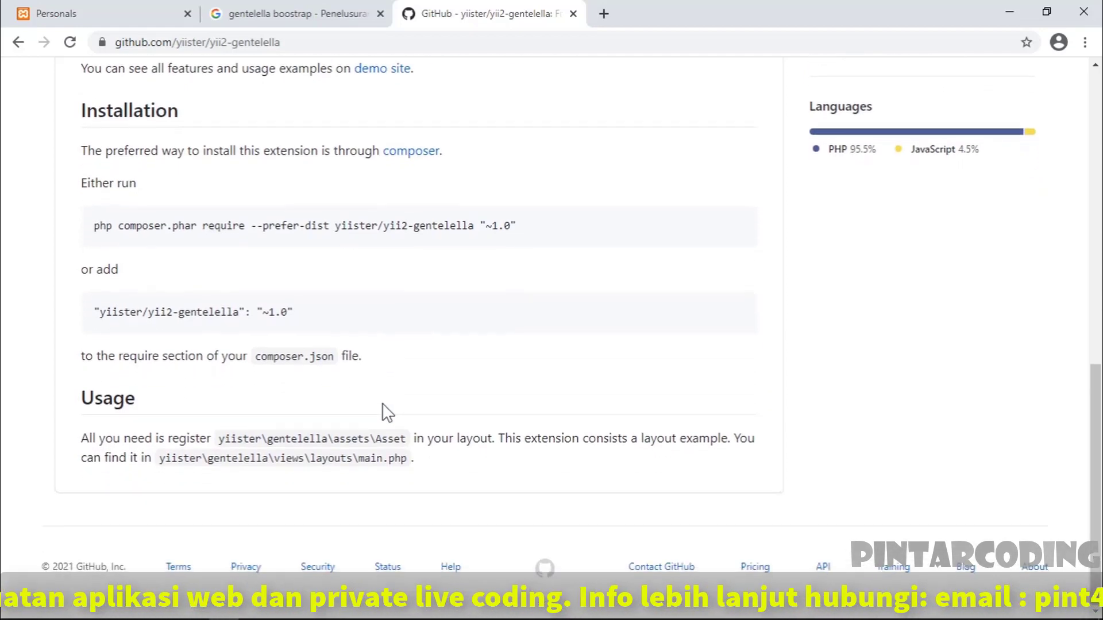
scroll(381, 414, "up", 1)
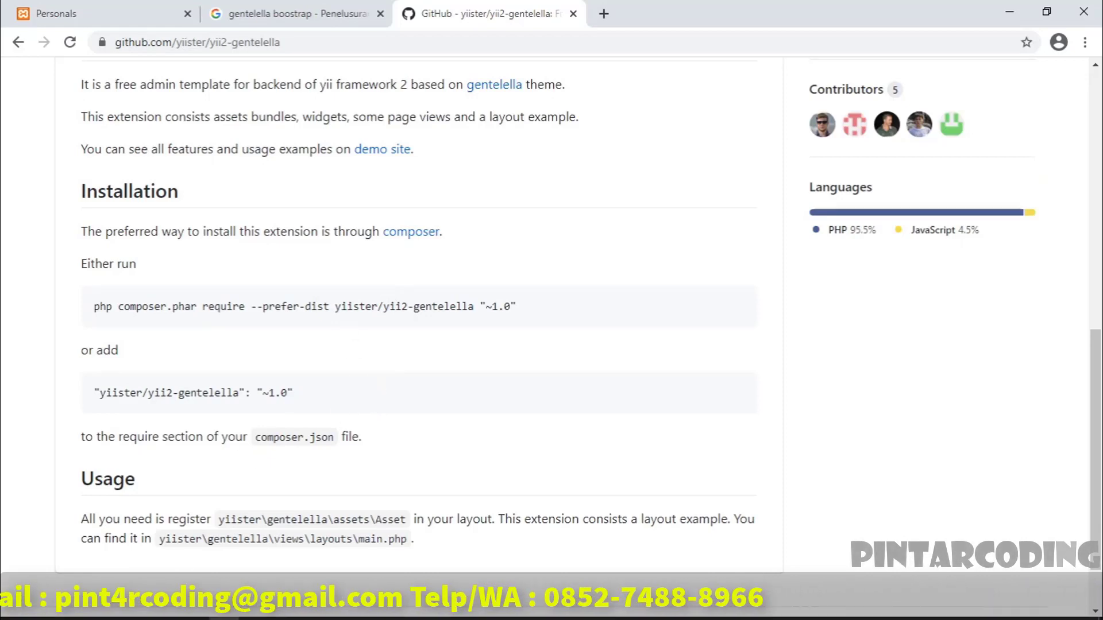
scroll(497, 259, "down", 2)
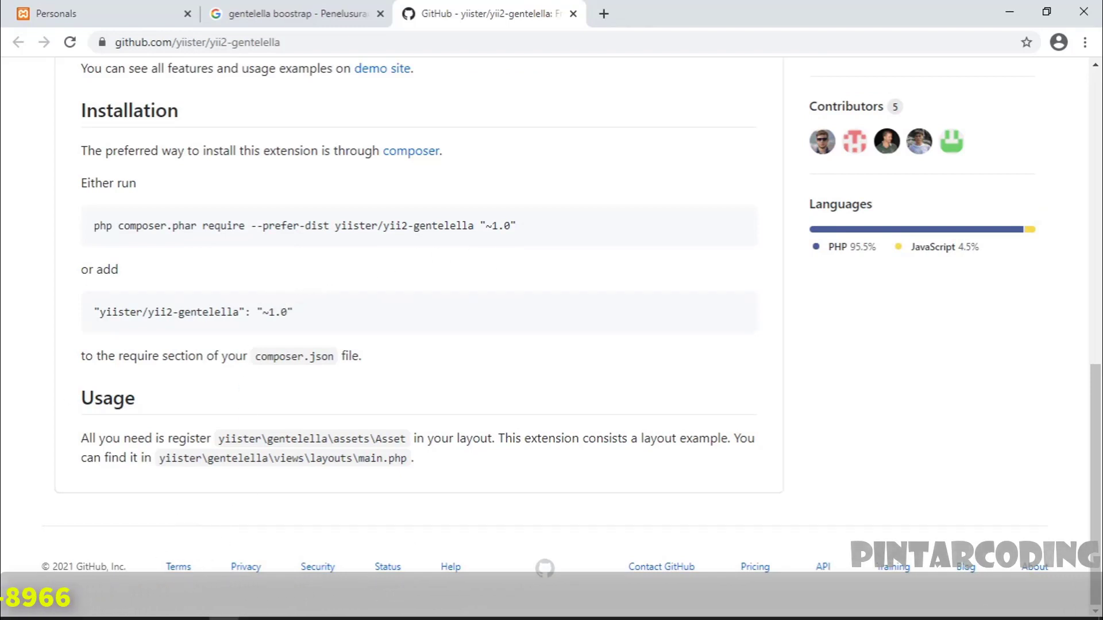
Switch to File Explorer, open the C:\xampp\htdocs\tutorial_yii folder, and select its full path for editing.
left_click(101, 607)
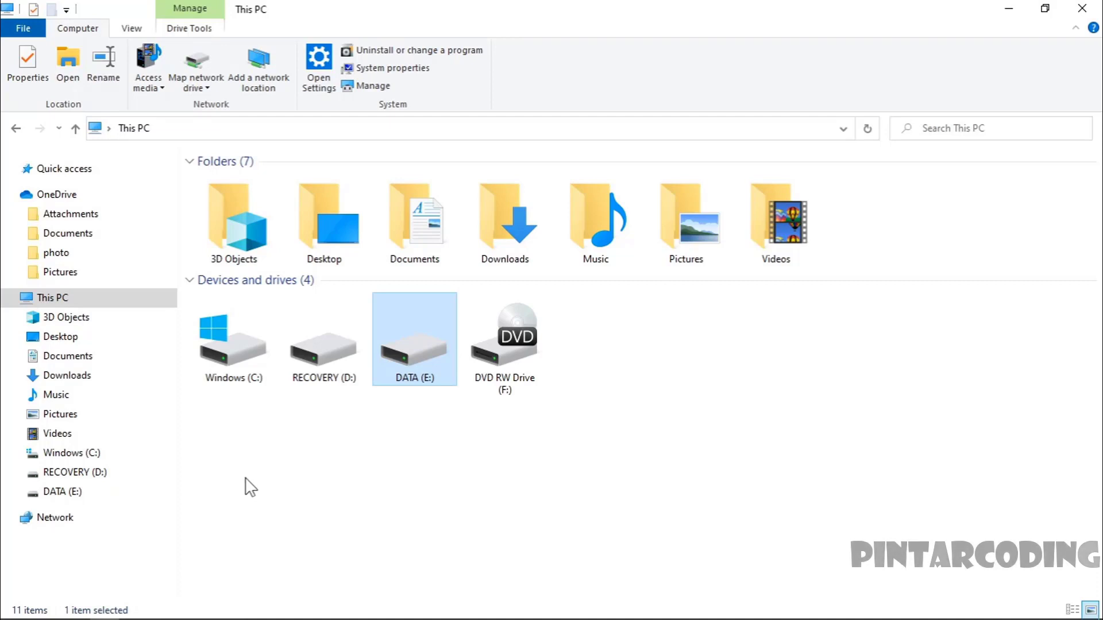
double_click(246, 361)
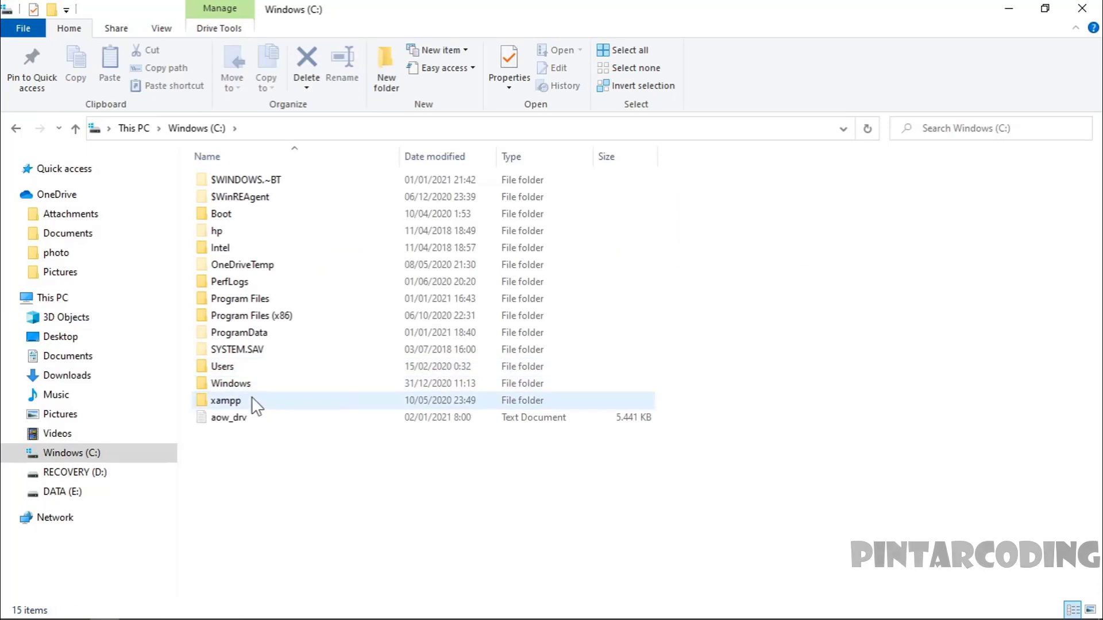
double_click(250, 401)
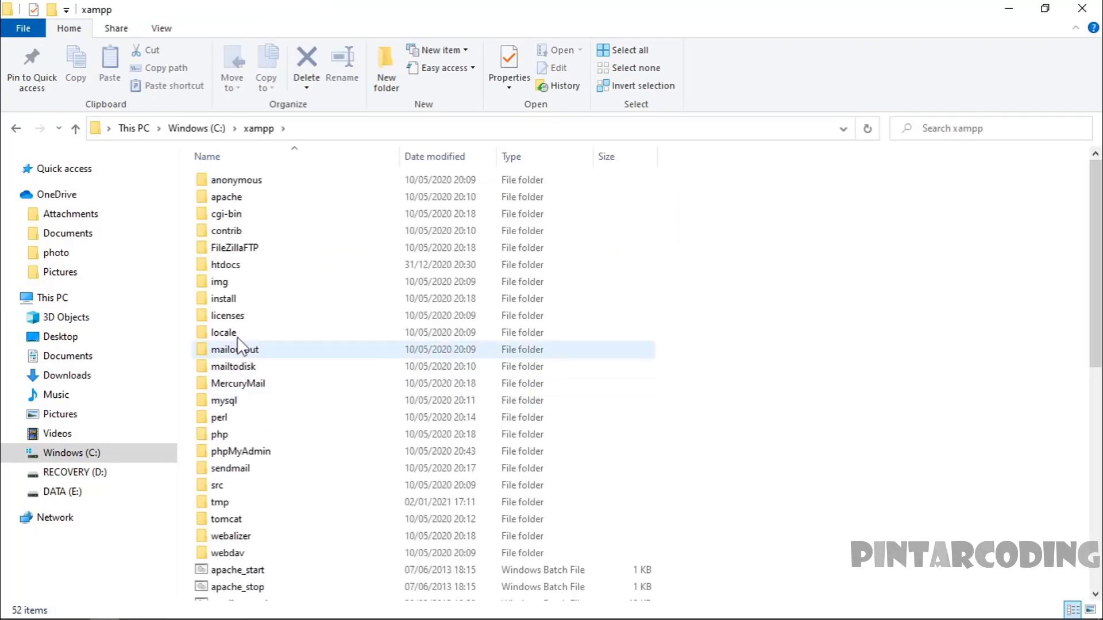
double_click(241, 266)
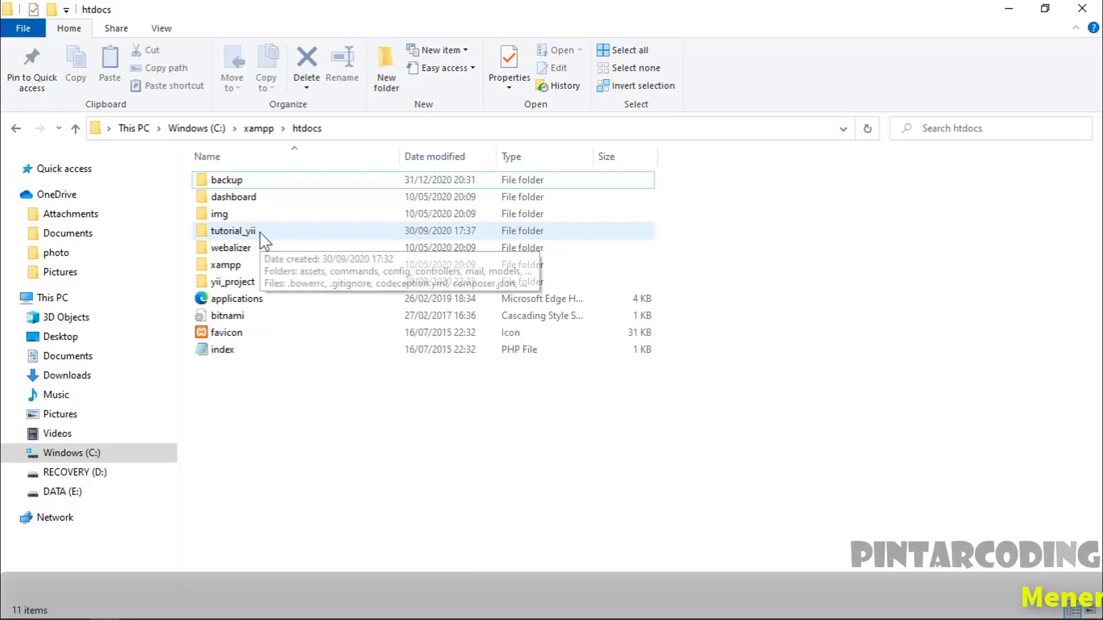
double_click(260, 232)
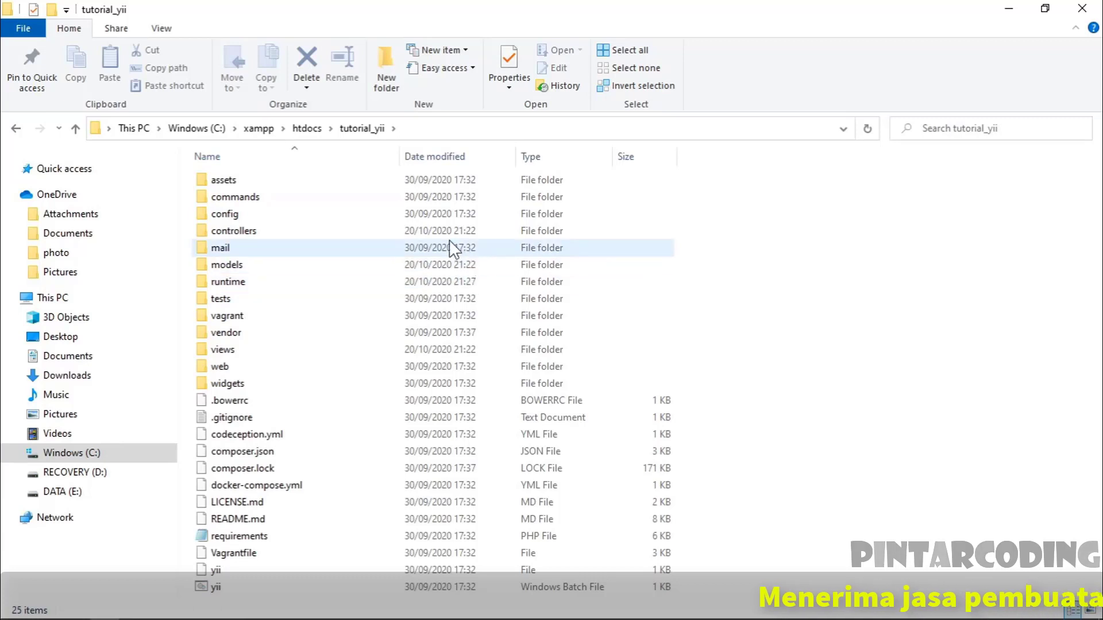
left_click(419, 131)
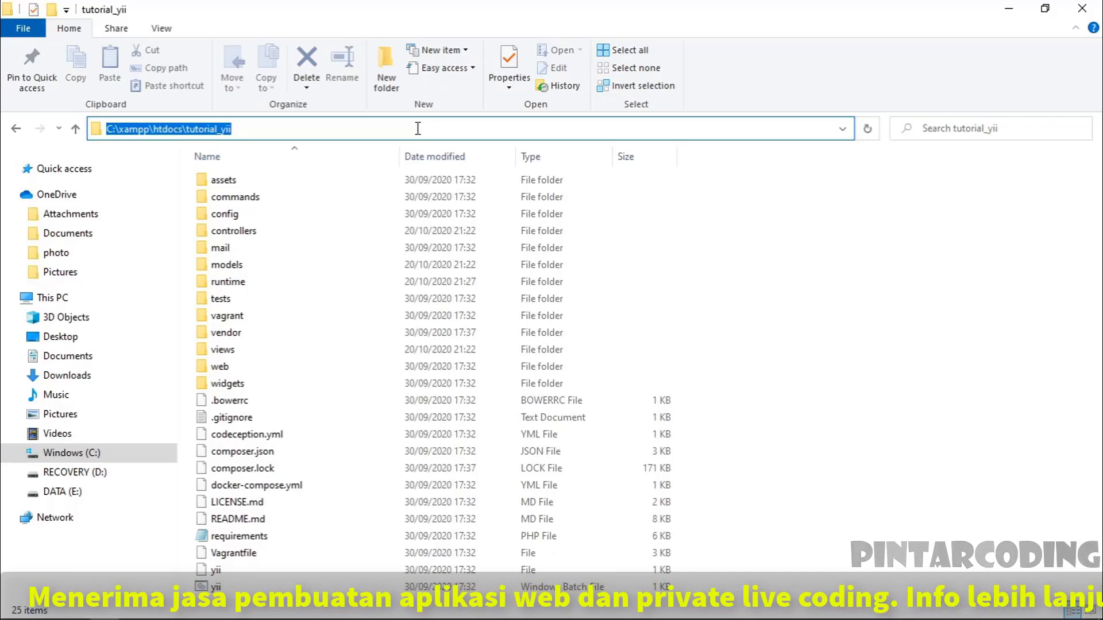
Open a Command Prompt in the C:\xampp\htdocs\tutorial_yii folder.
type("cmd")
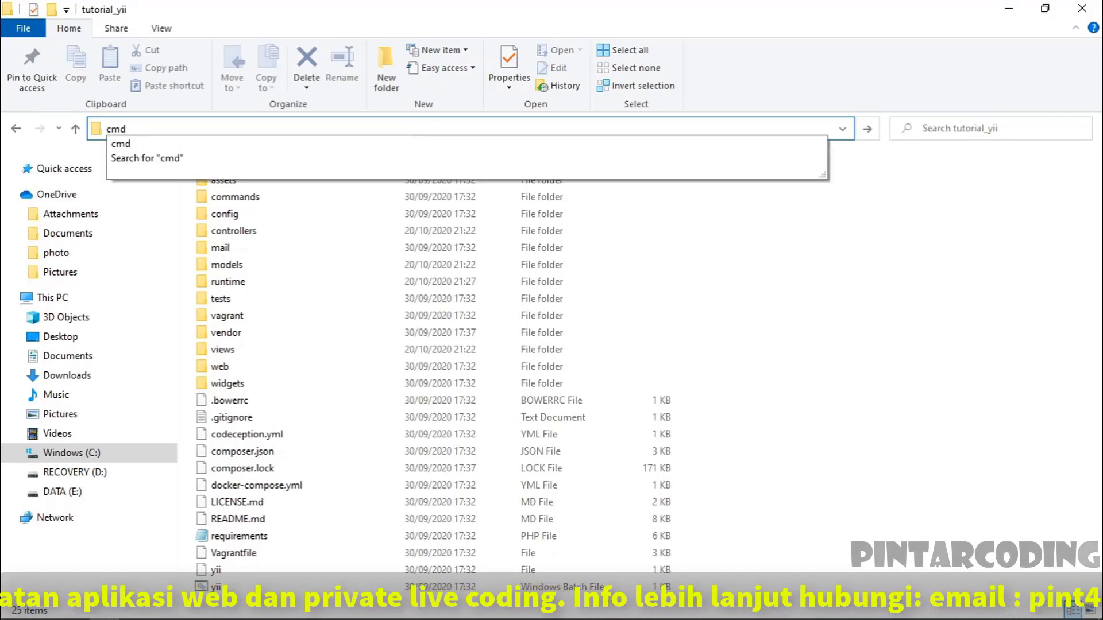
key("Return")
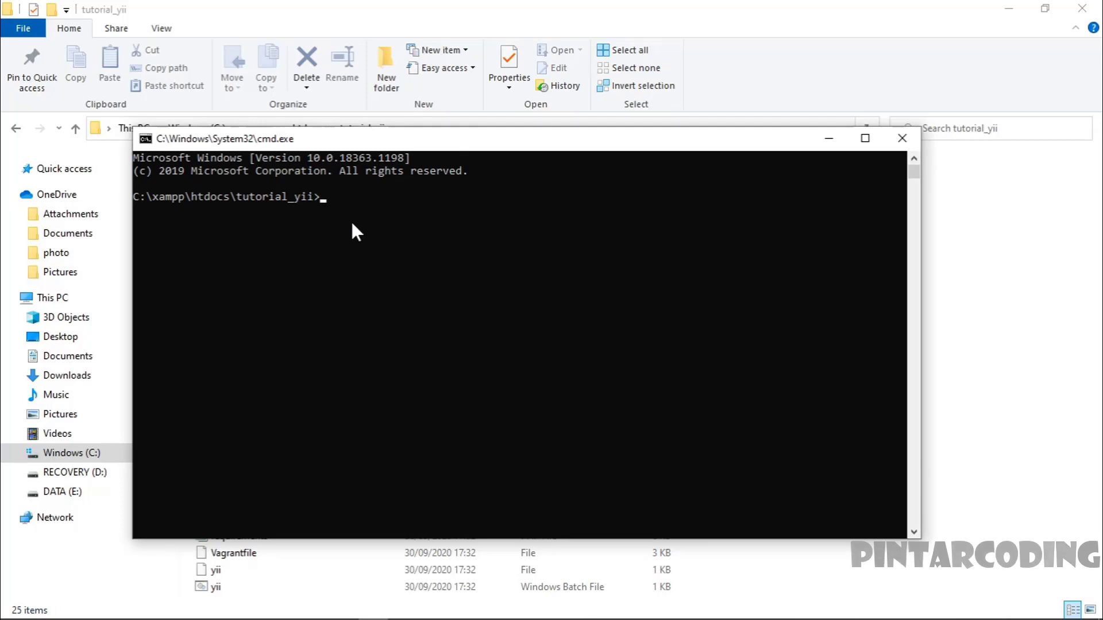
Switch to Chrome and copy 'require --prefer-dist yiister/yii2-gentelella "~1.0"' from the yii2-gentelella README's installation command.
mouse_move(299, 608)
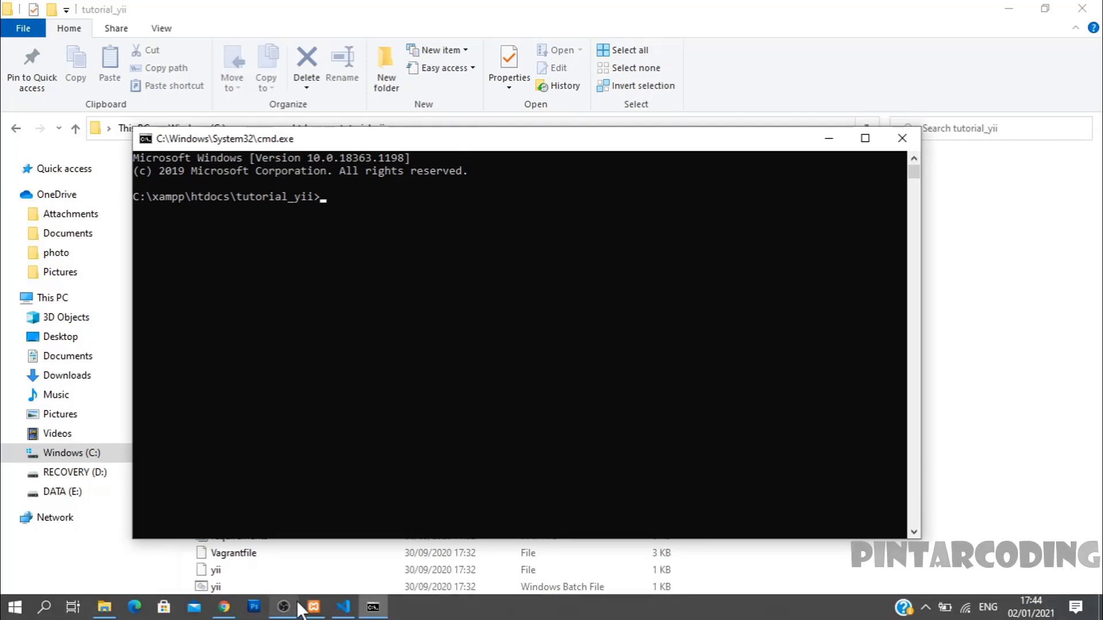
left_click(223, 606)
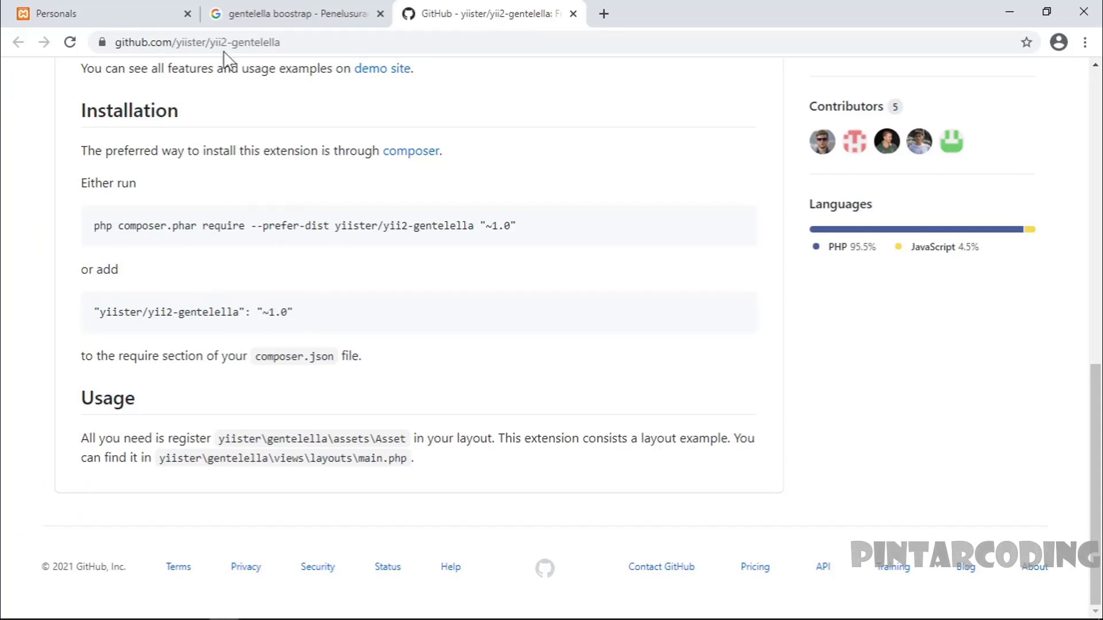
left_click(99, 9)
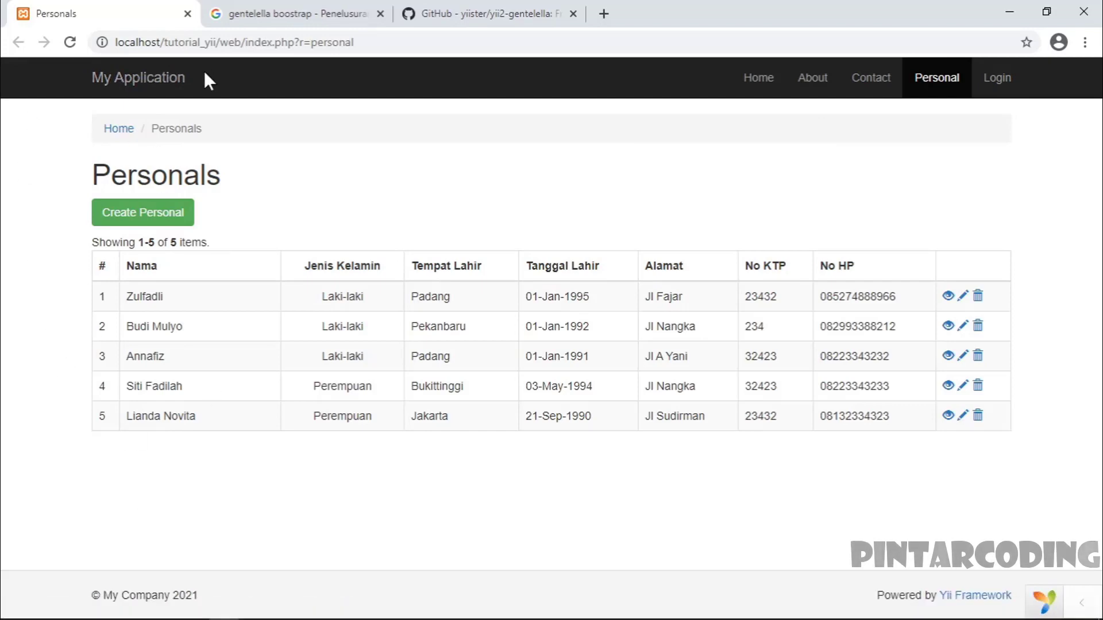
left_click(518, 7)
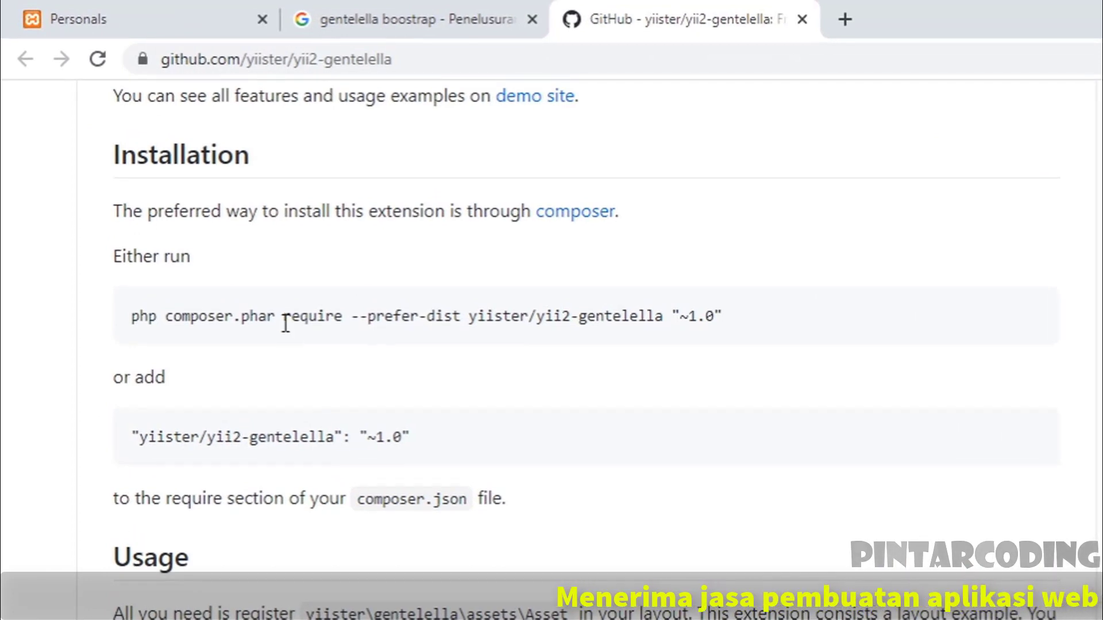
left_click_drag(285, 320, 722, 316)
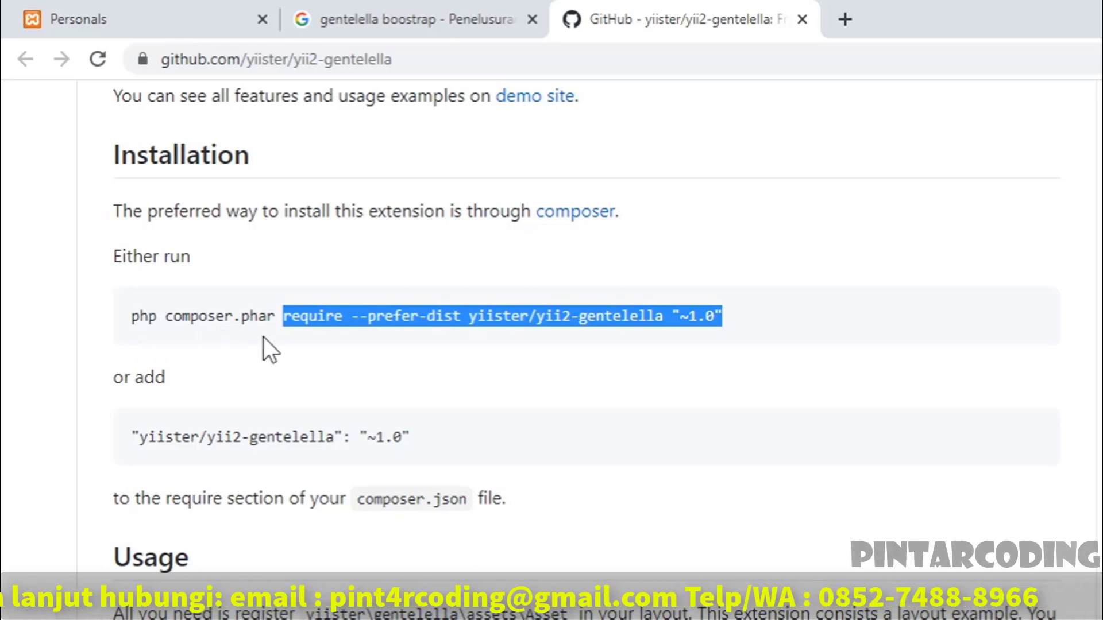
right_click(335, 323)
left_click(368, 341)
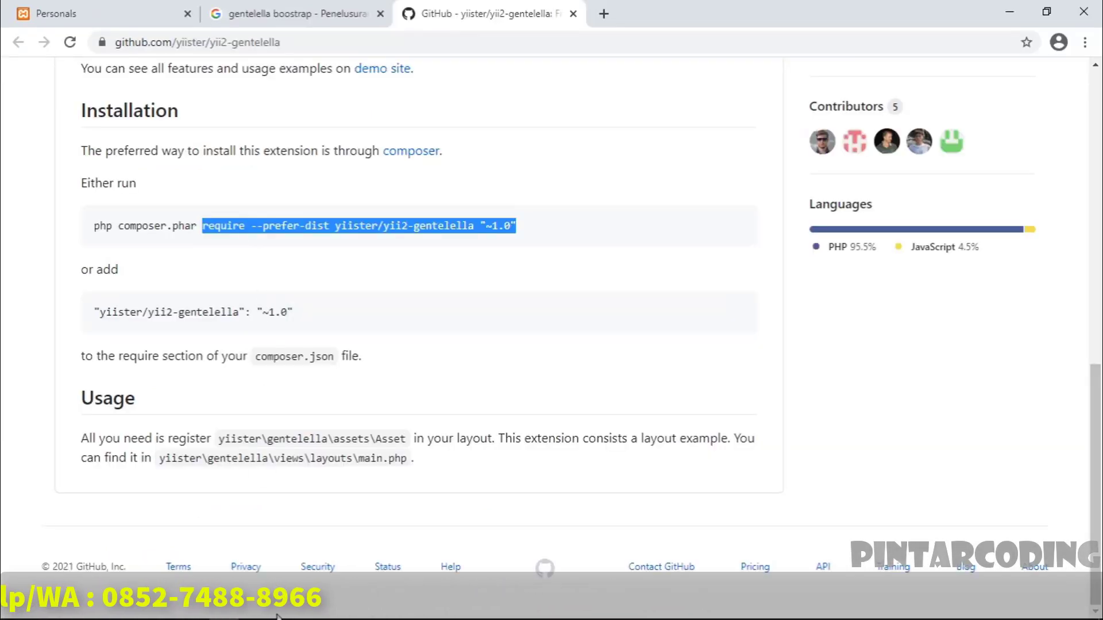
Run 'composer require --prefer-dist yiister/yii2-gentelella "~1.0"' in the tutorial_yii Command Prompt, and minimize its window once the installation ends.
left_click(372, 607)
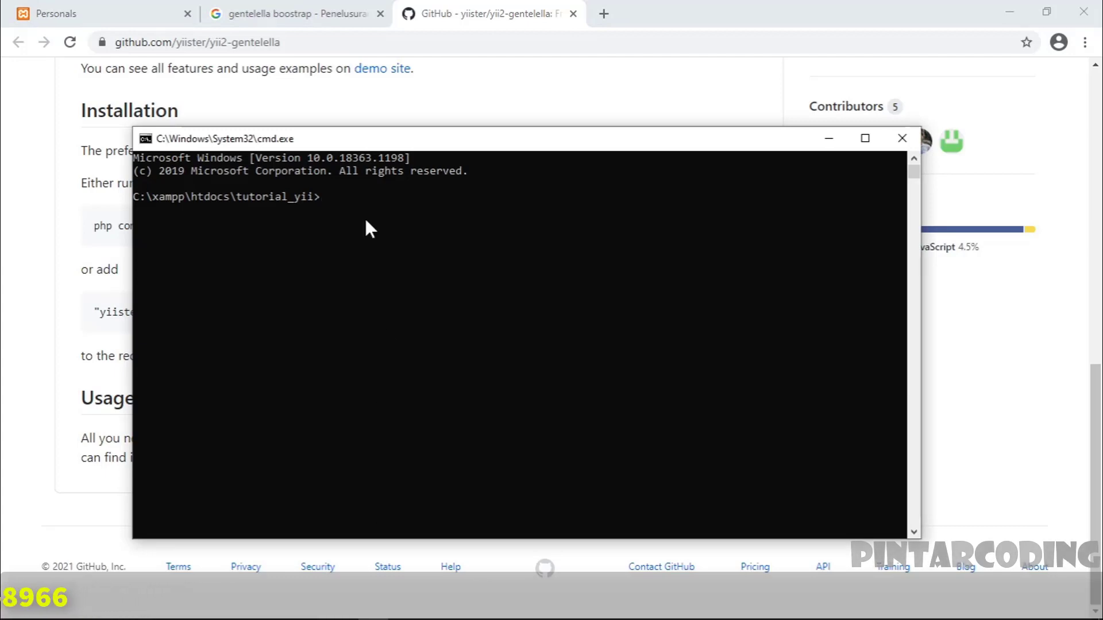
type("composer")
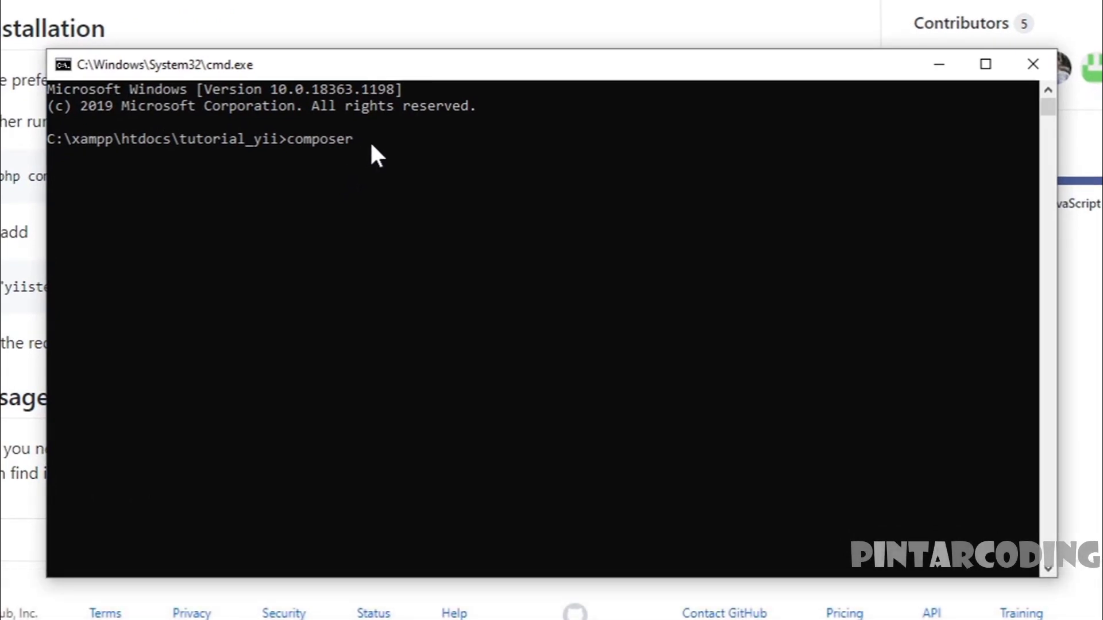
key("ctrl+v")
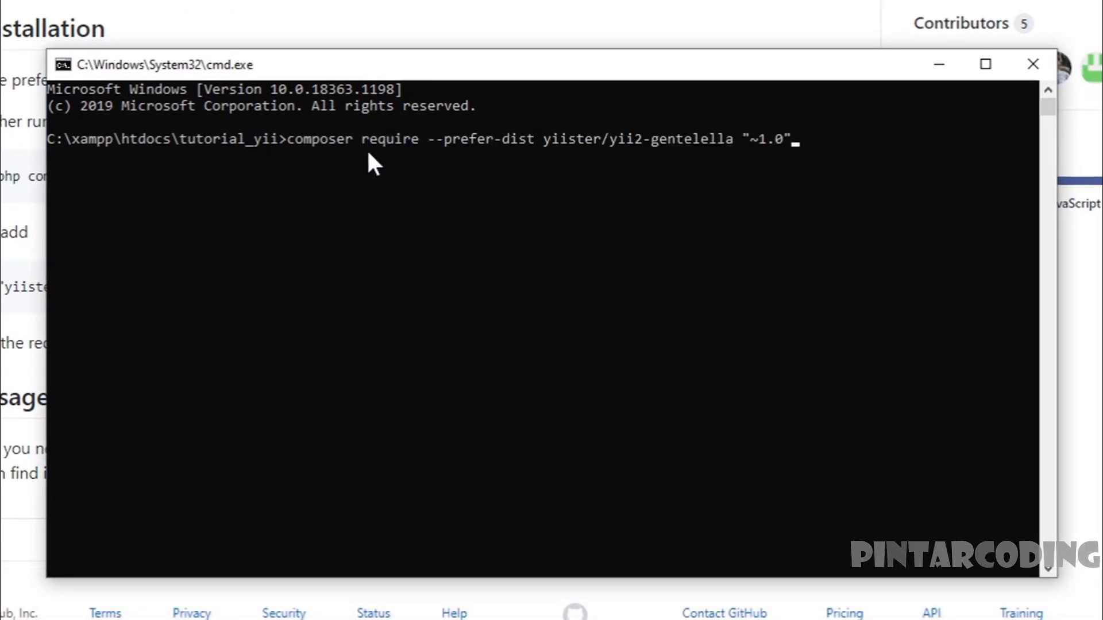
left_click_drag(450, 144, 379, 353)
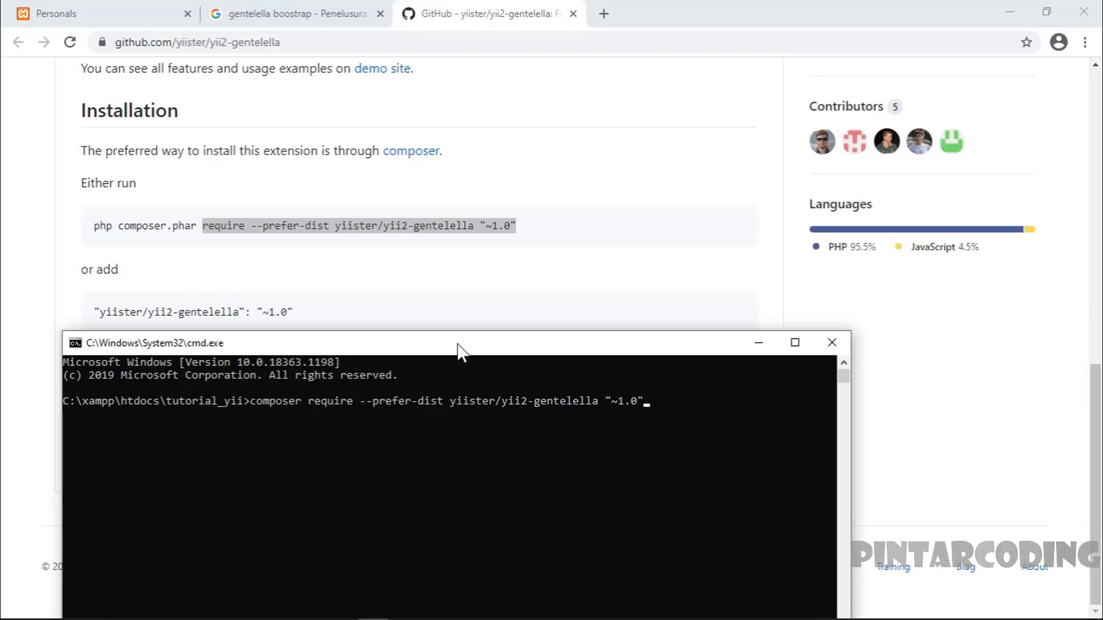
left_click_drag(458, 346, 495, 163)
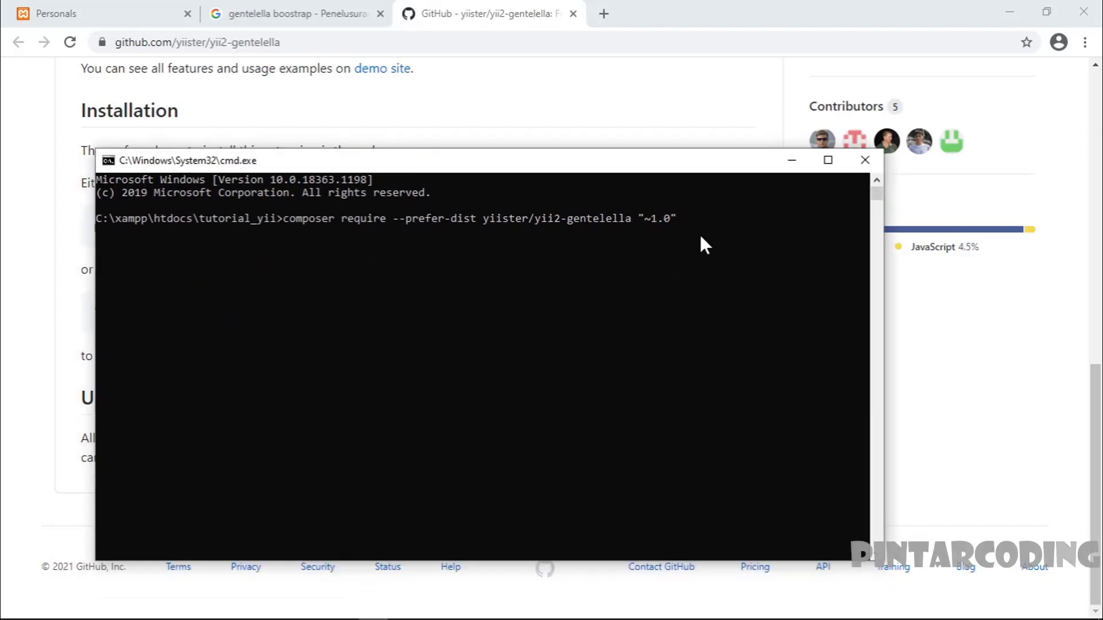
key("Return")
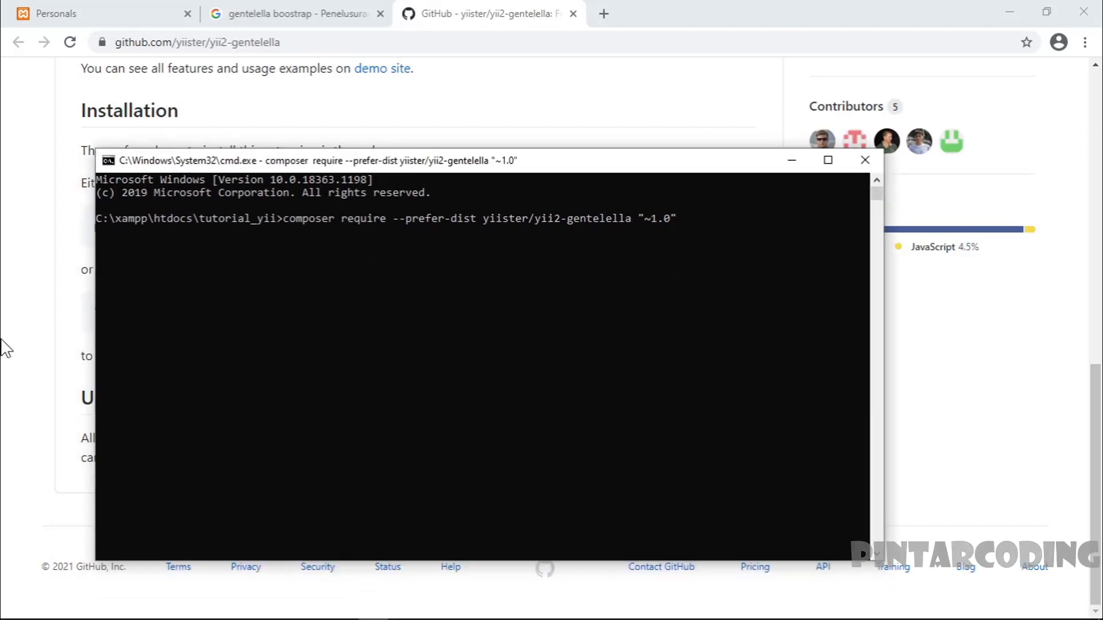
mouse_move(982, 612)
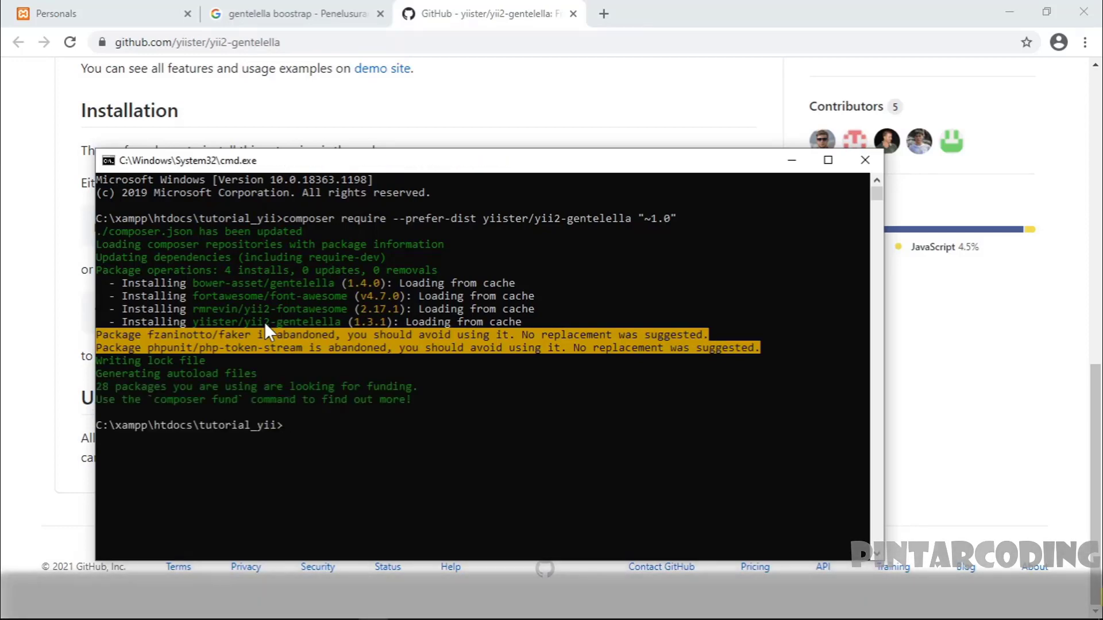
left_click(325, 438)
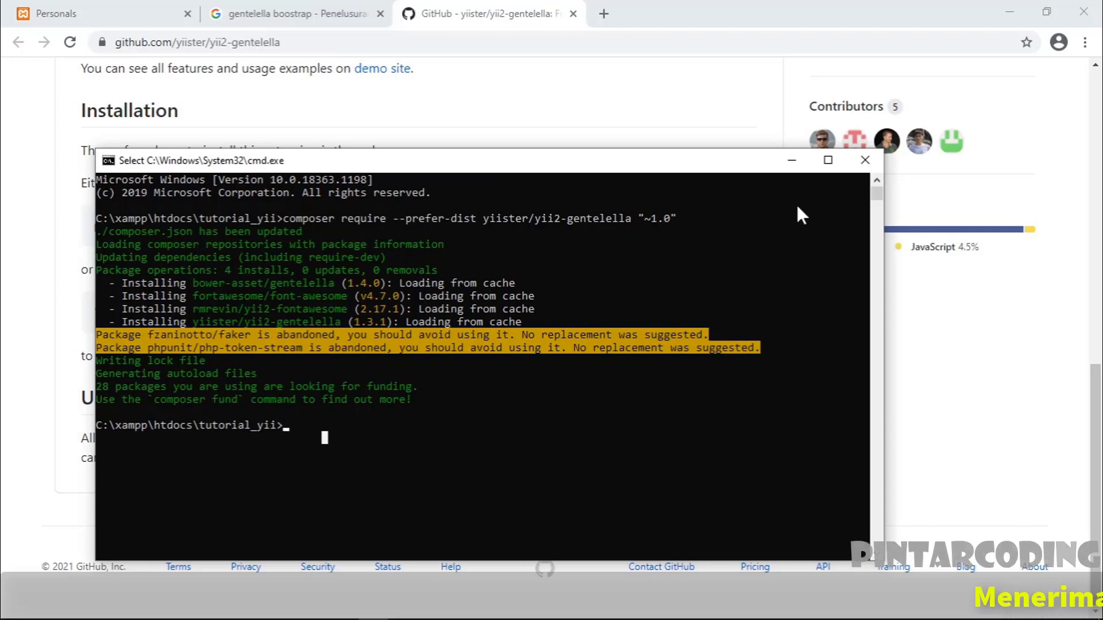
left_click(792, 163)
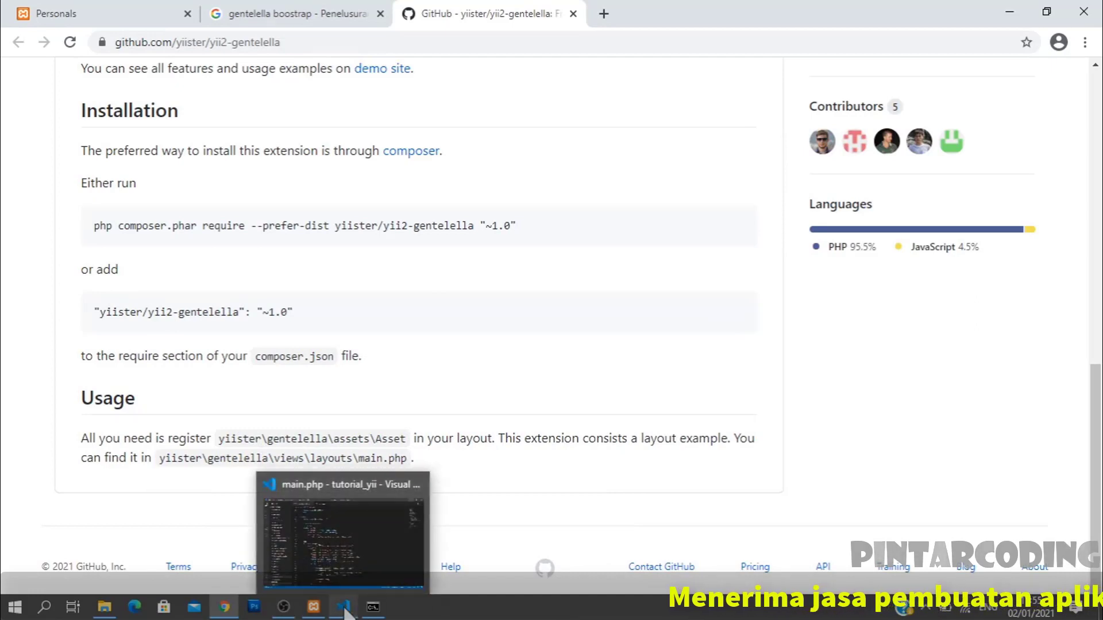
Switch to Visual Studio Code, collapse the project's config and models folders, and expand vendor.
left_click(344, 607)
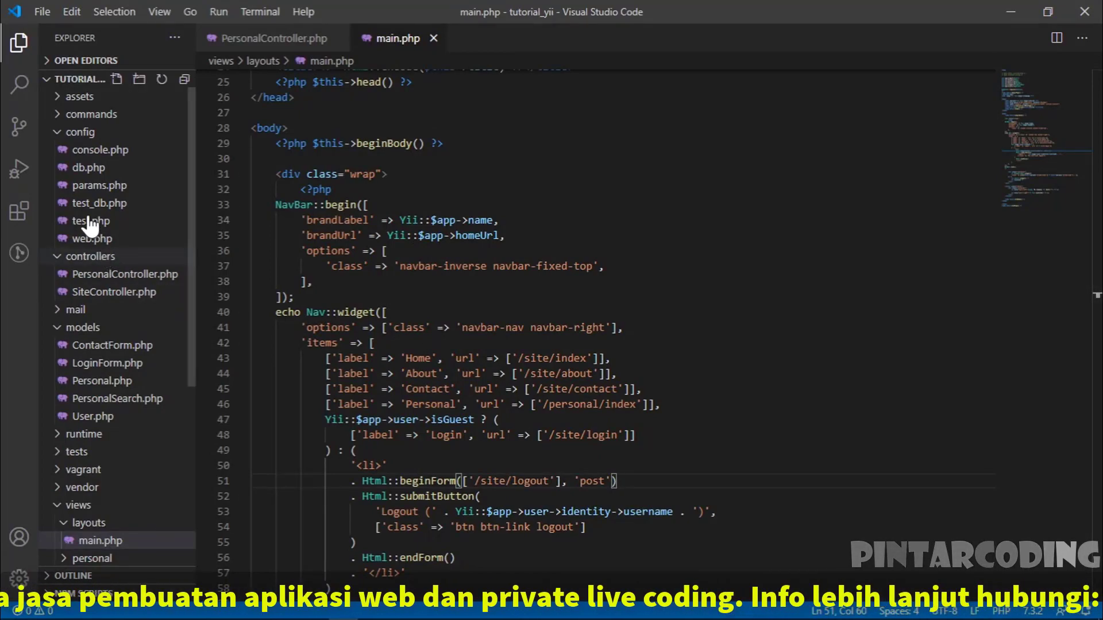
left_click(61, 134)
left_click(68, 220)
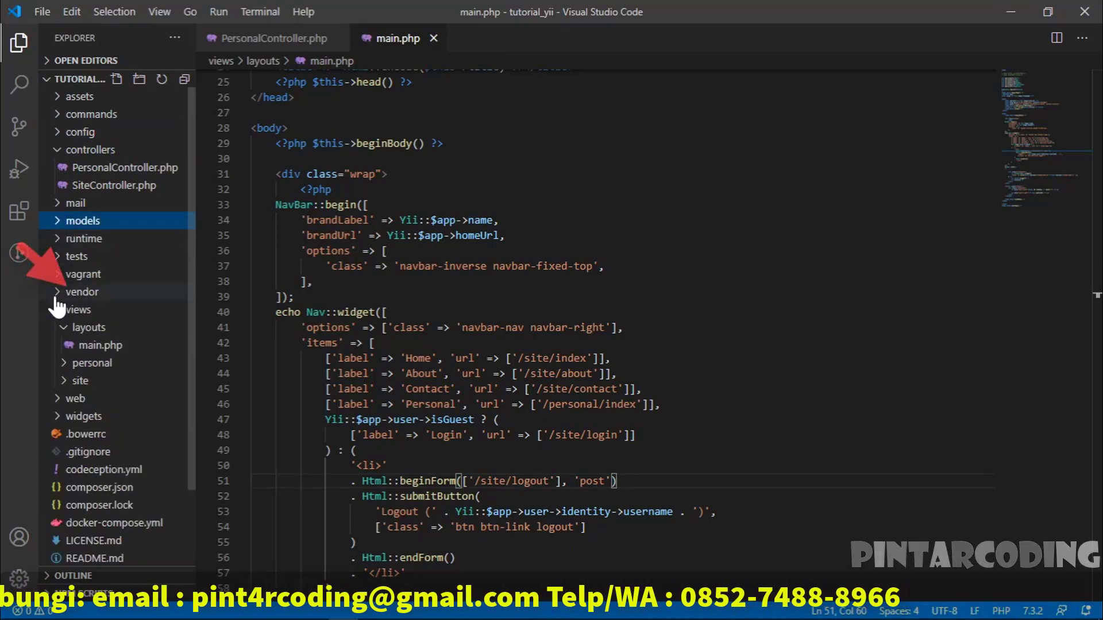
left_click(57, 292)
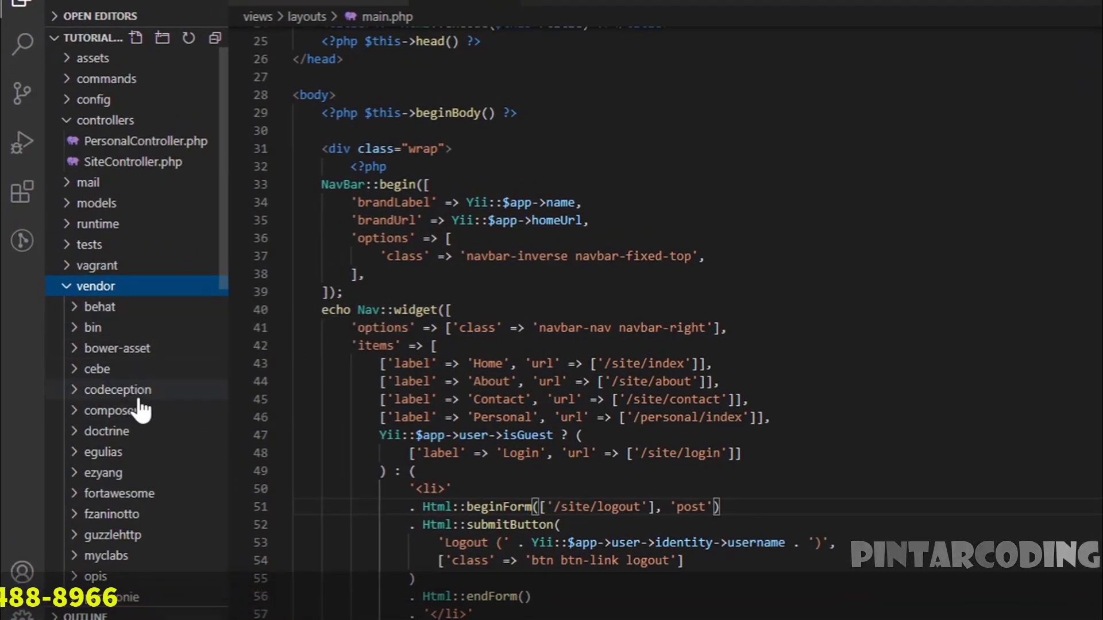
Open the template's layout file main.php from vendor/yiister/yii2-gentelella/views/layouts.
scroll(129, 451, "down", 2)
scroll(127, 442, "down", 5)
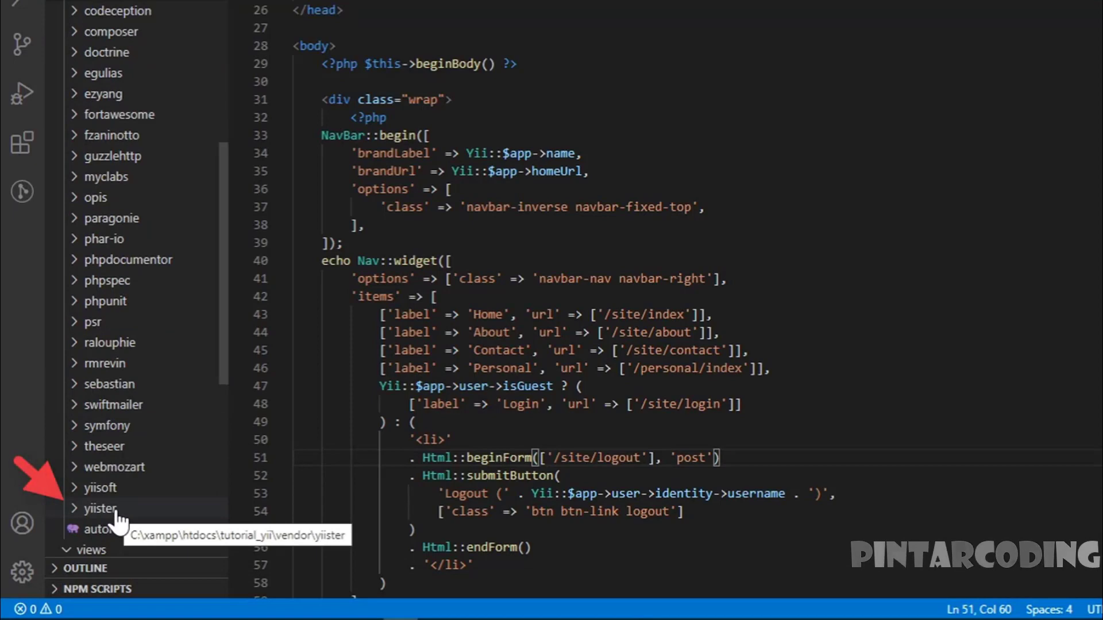
left_click(115, 510)
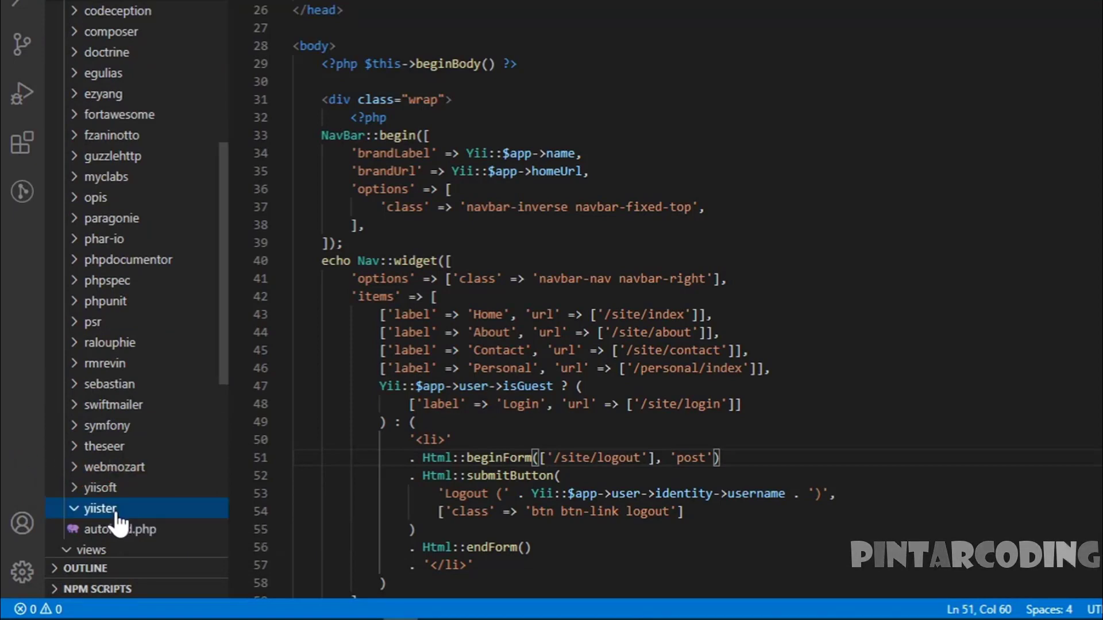
scroll(167, 405, "down", 3)
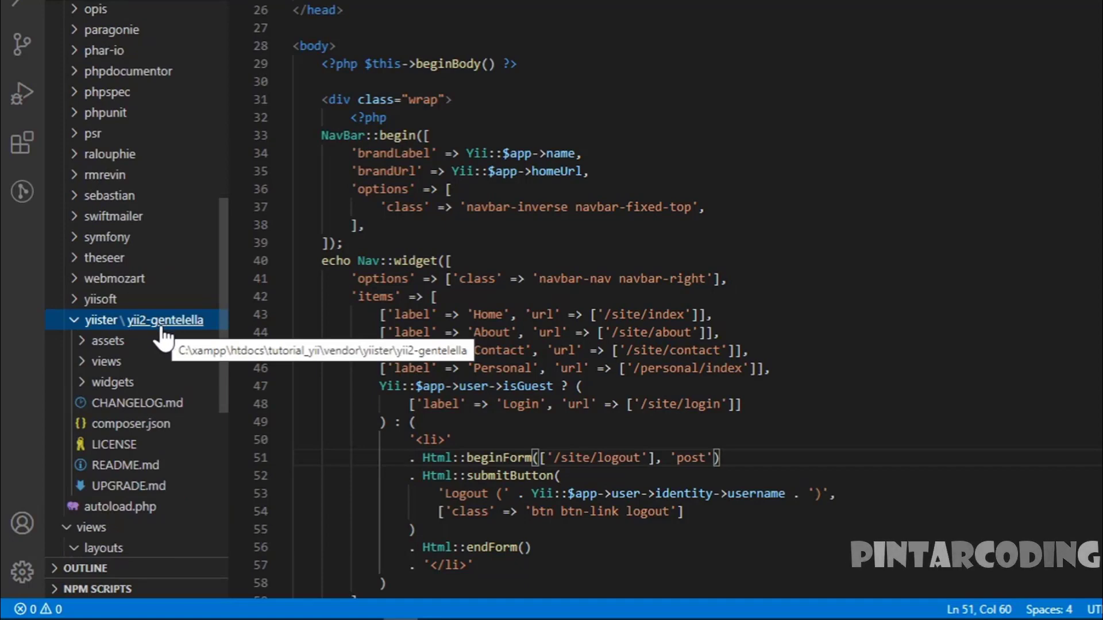
left_click(81, 366)
scroll(88, 421, "down", 1)
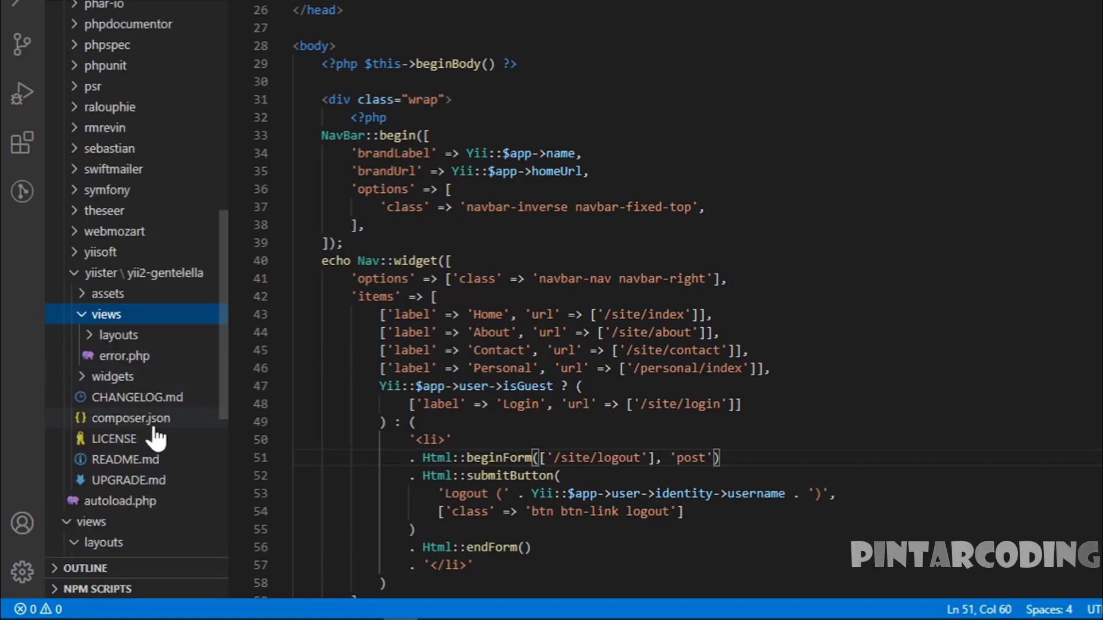
left_click(89, 339)
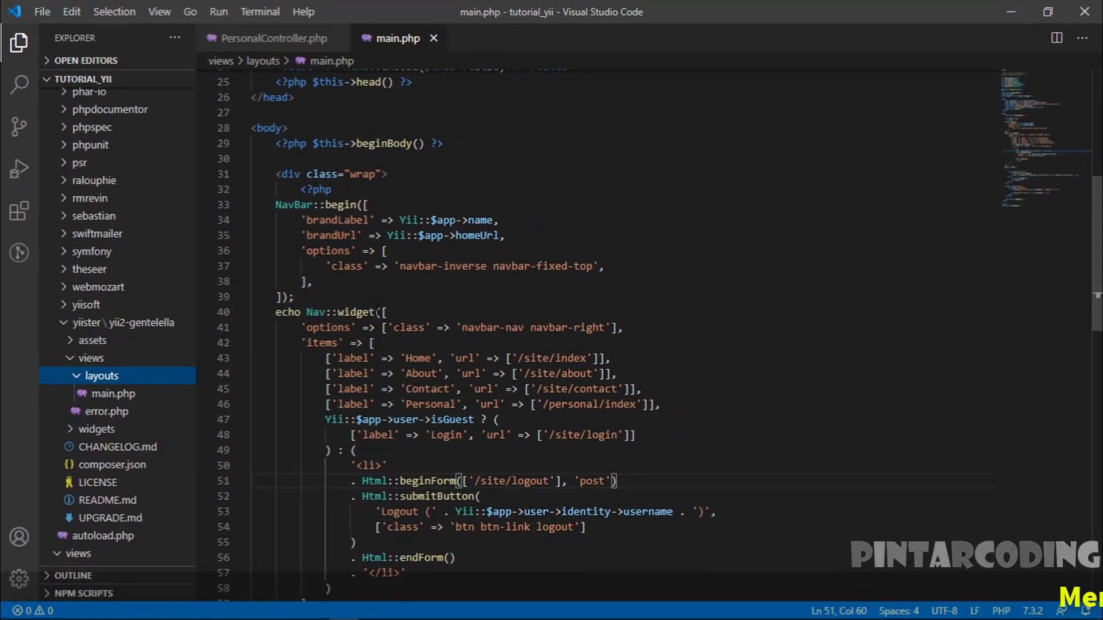
left_click(113, 399)
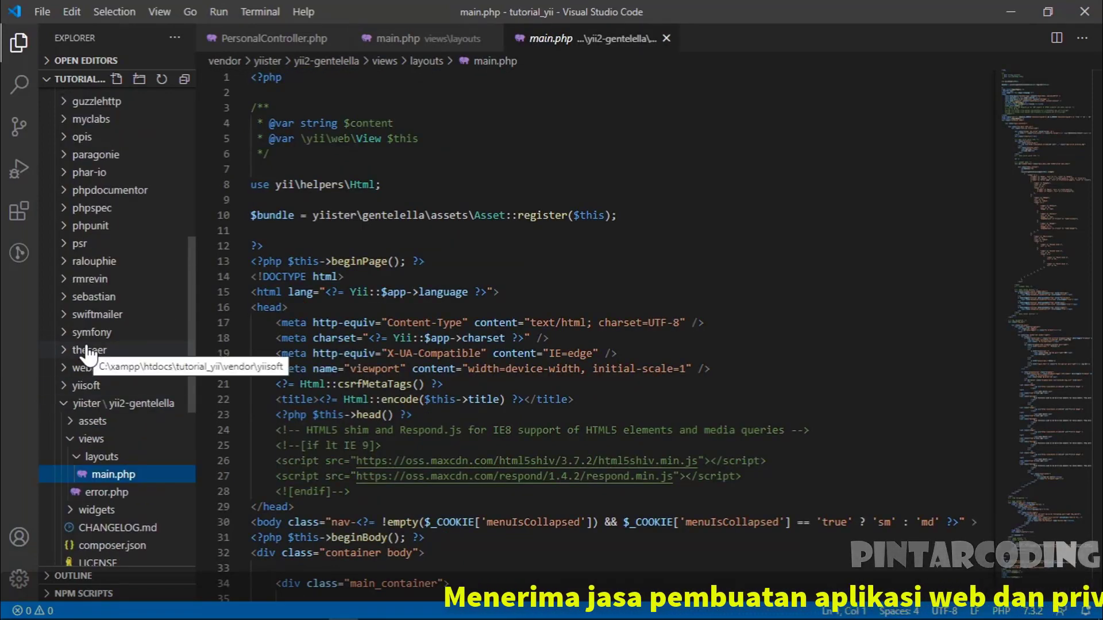
Copy the main.php file in the yii2-gentelella package's views/layouts folder.
scroll(105, 405, "down", 1)
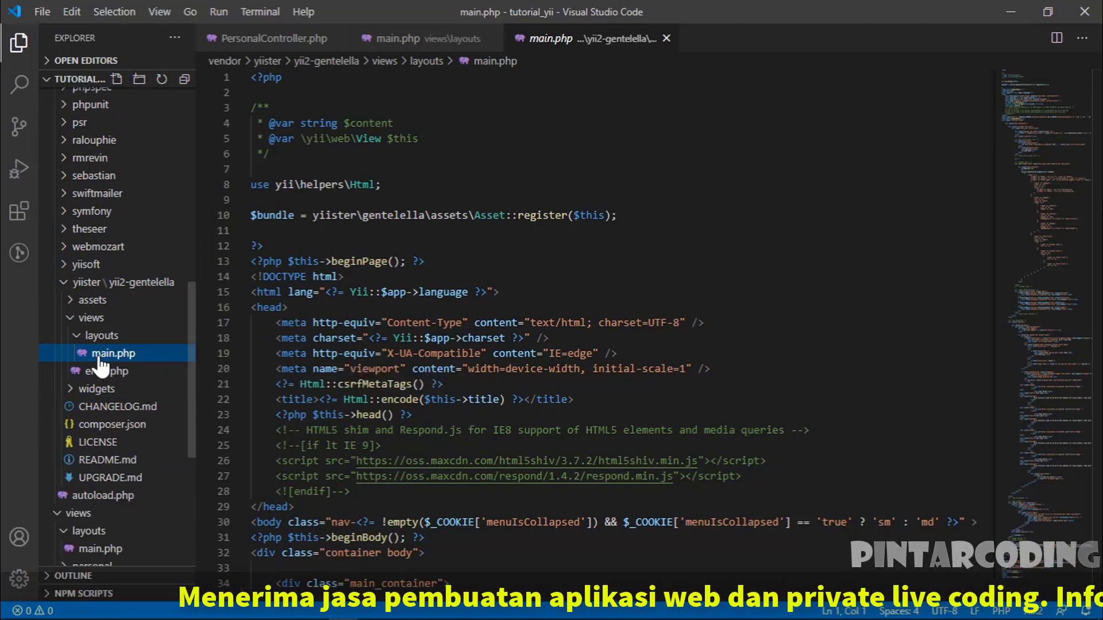
right_click(97, 355)
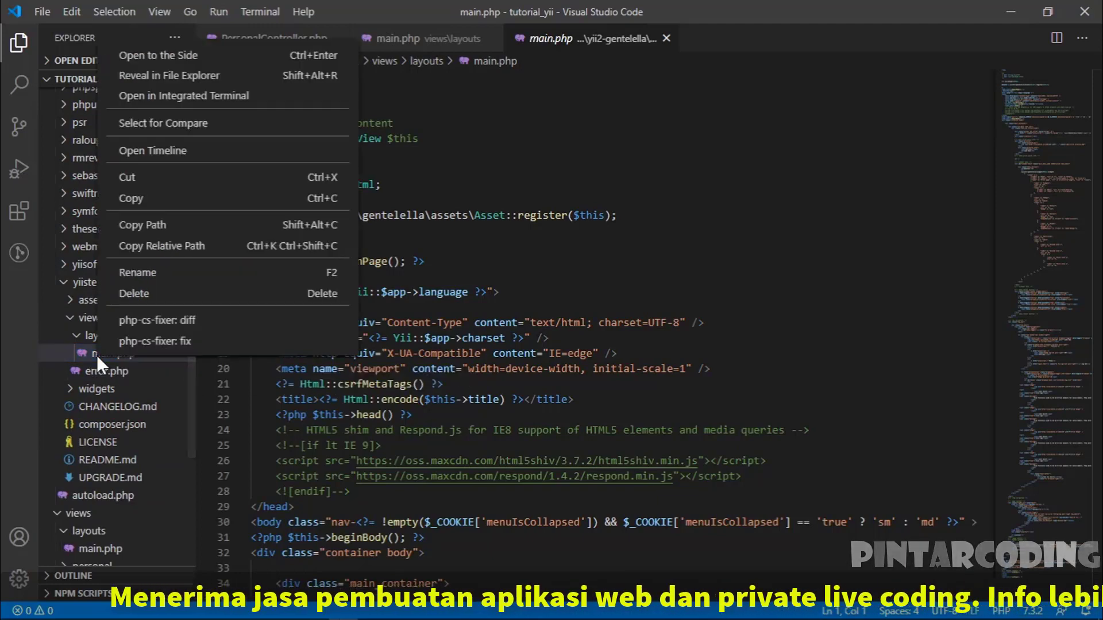
left_click(131, 198)
Rename the application's own layout file views/layouts/main.php as main_old.php.
scroll(125, 379, "down", 2)
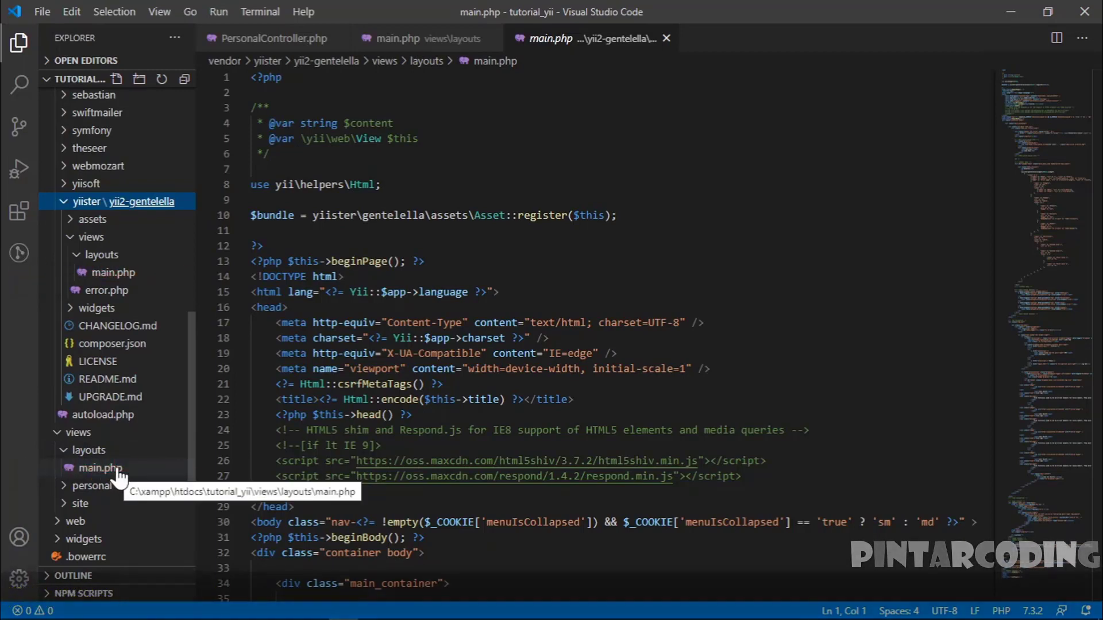
left_click(92, 469)
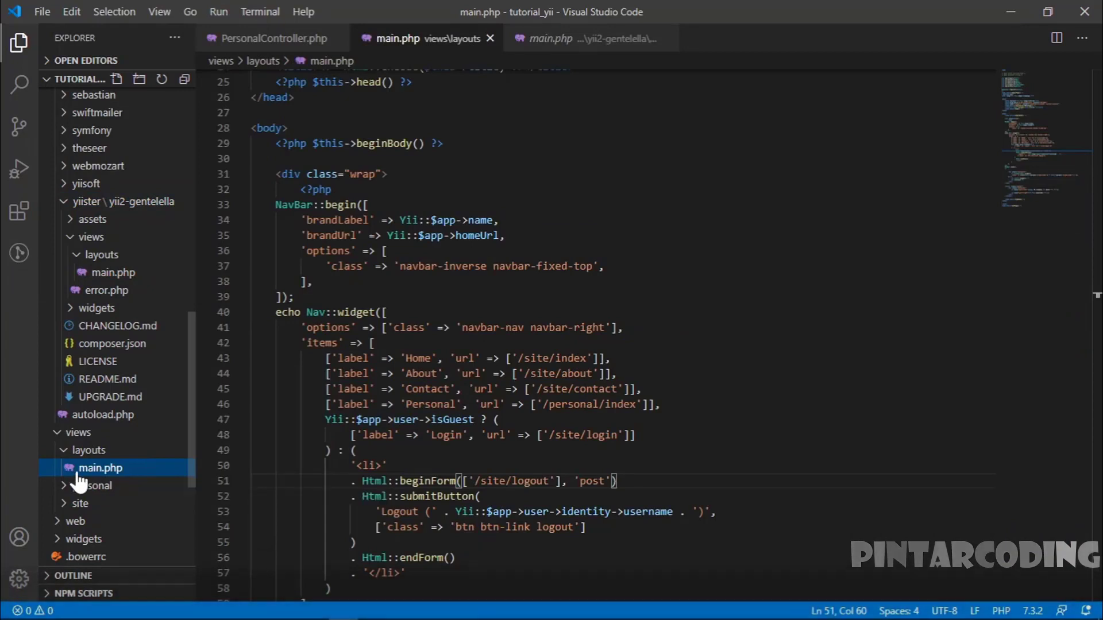
right_click(132, 468)
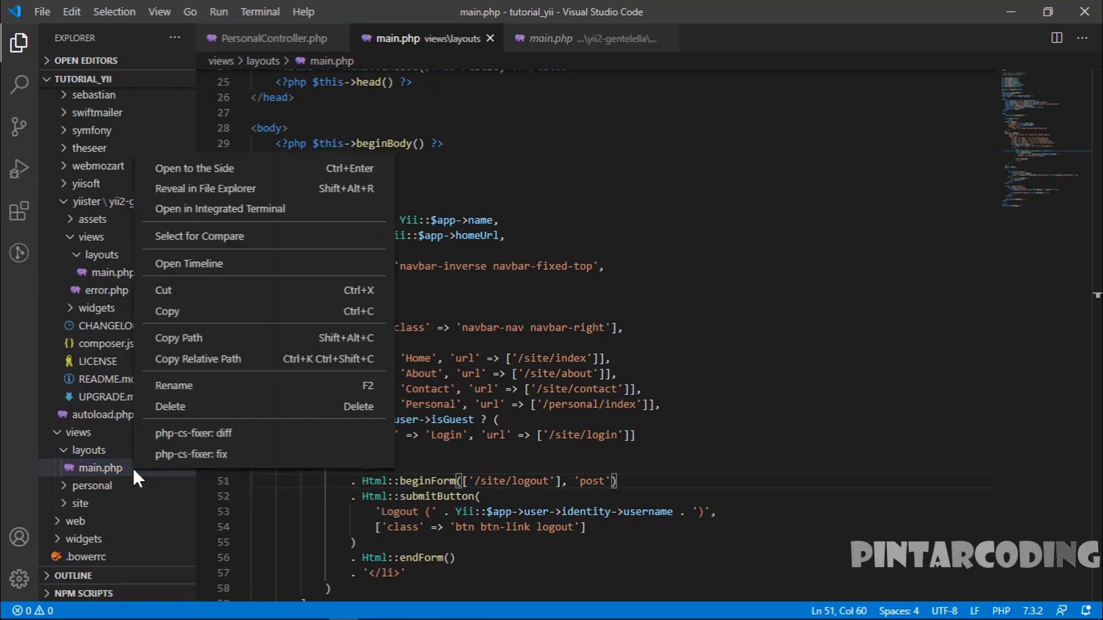
left_click(170, 386)
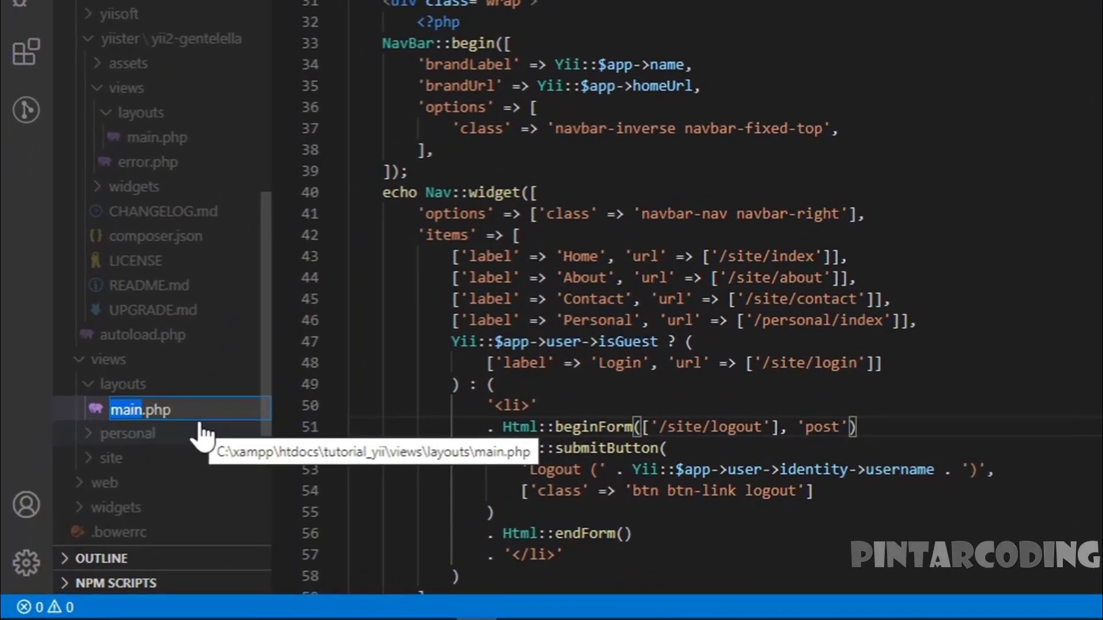
key("Right")
type("_old")
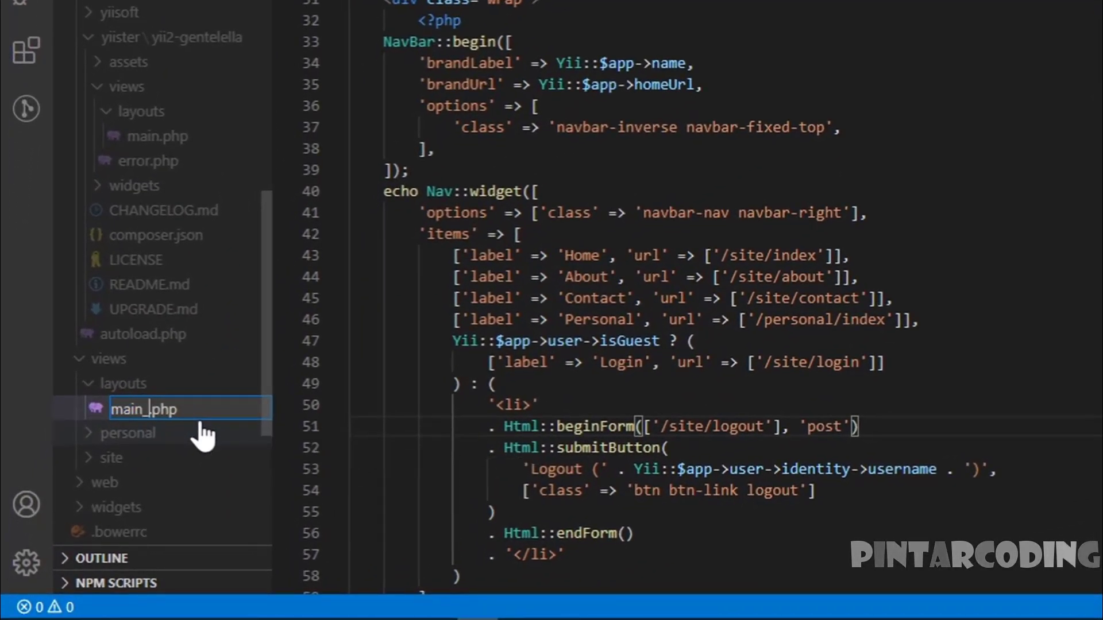
key("Return")
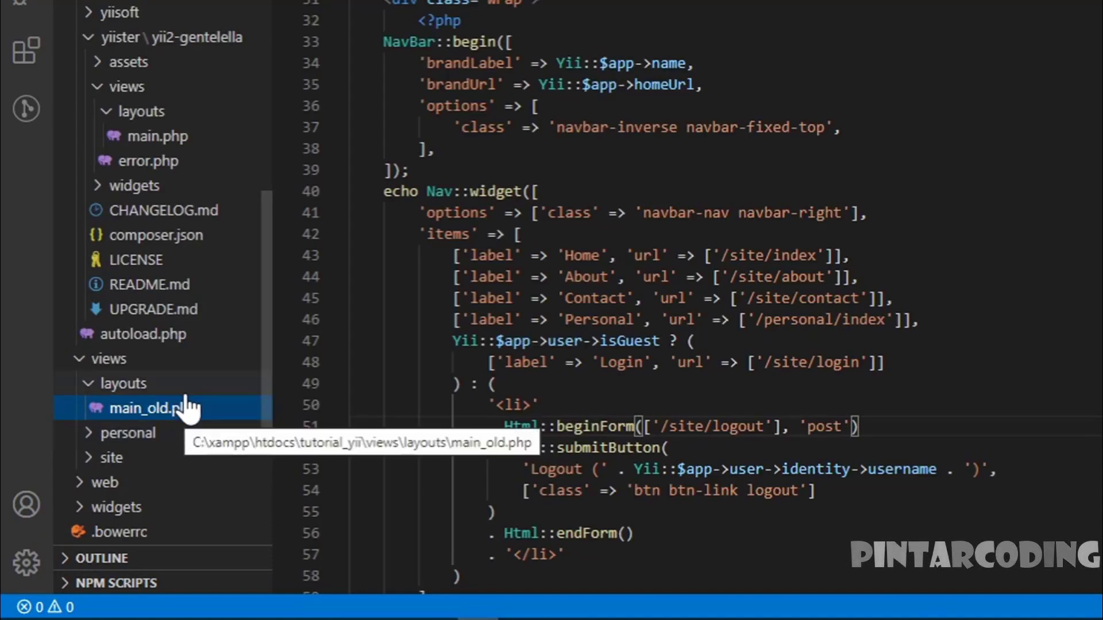
Copy main.php from the yii2-gentelella views/layouts folder into the application's own views/layouts folder.
left_click(168, 141)
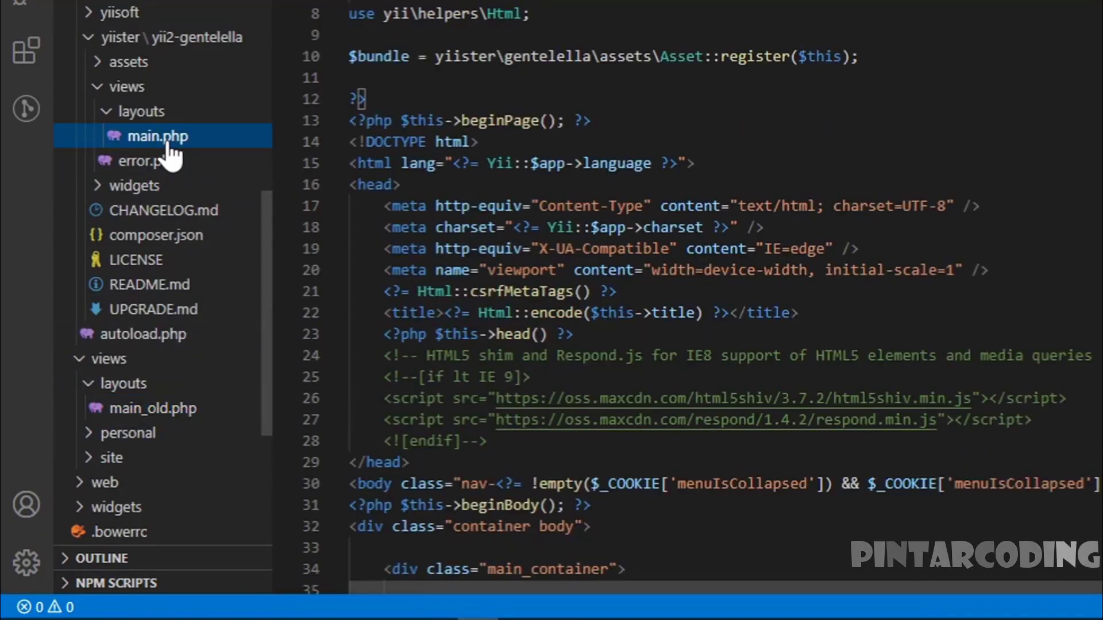
right_click(166, 143)
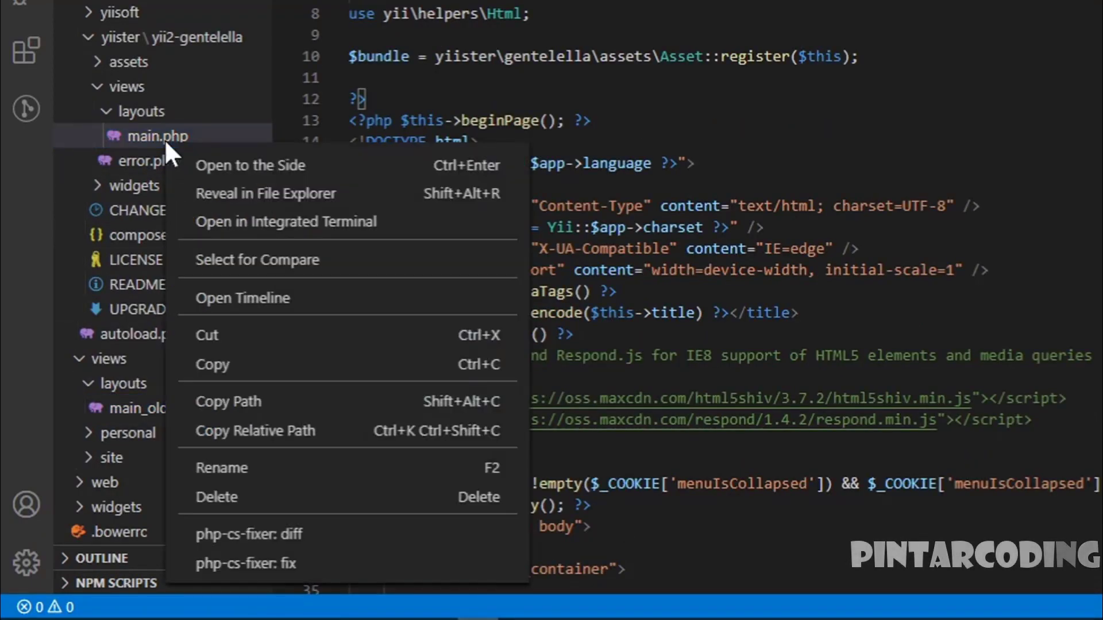
left_click(212, 368)
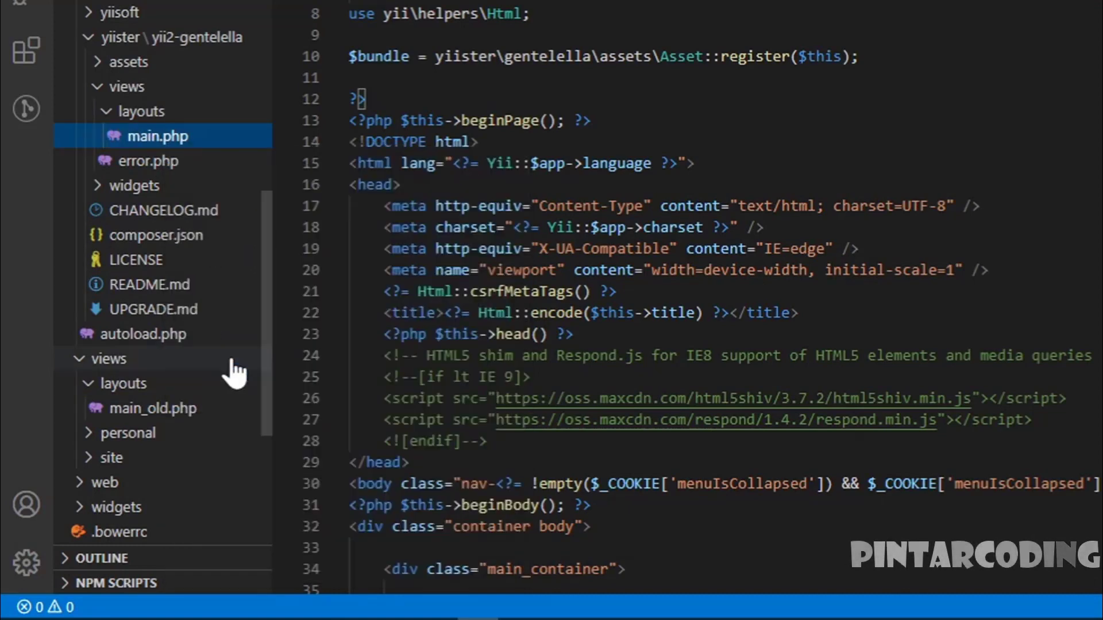
left_click(146, 386)
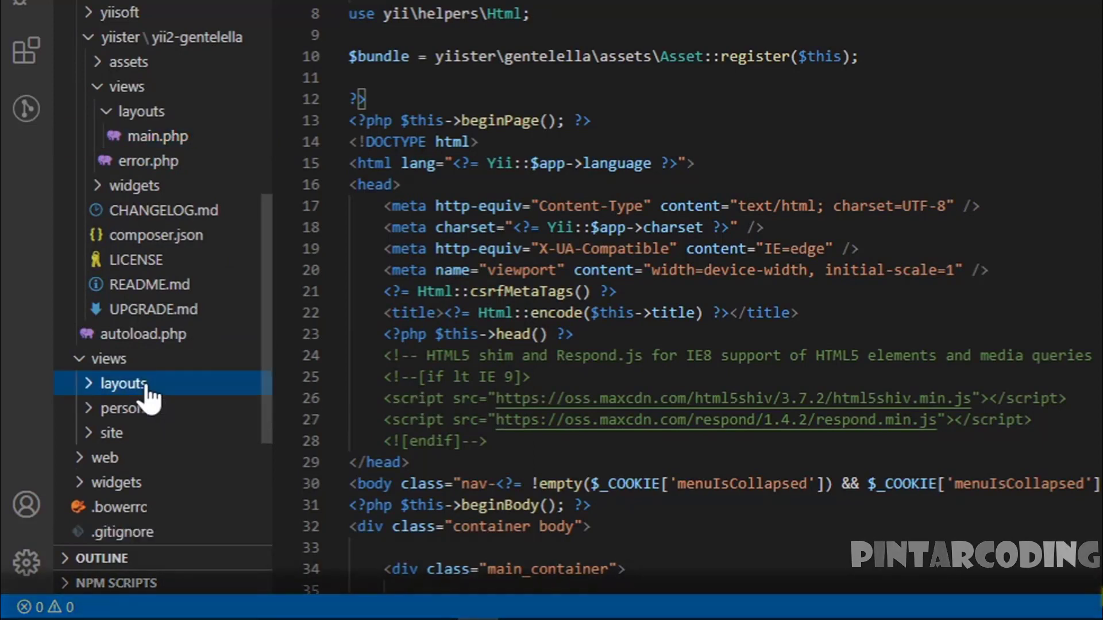
right_click(143, 385)
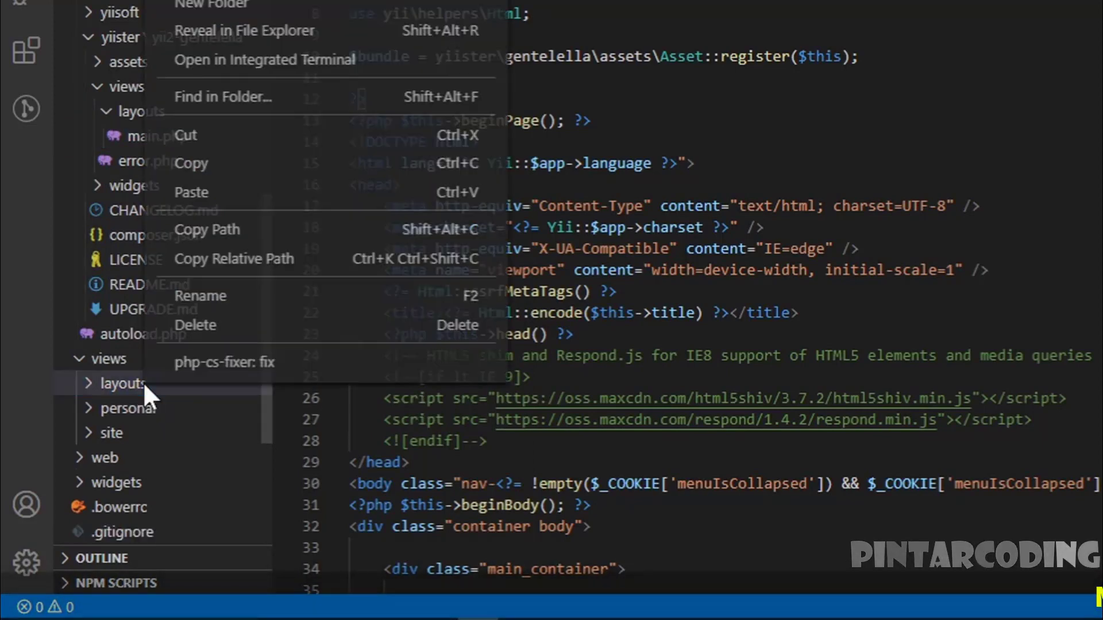
left_click(204, 195)
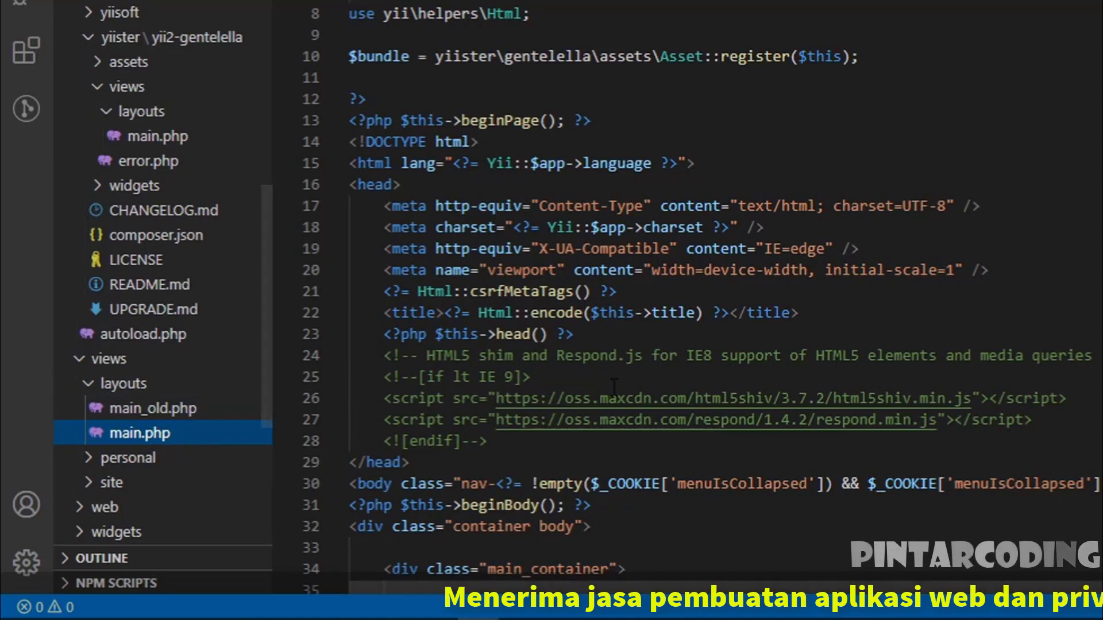
left_click(813, 344)
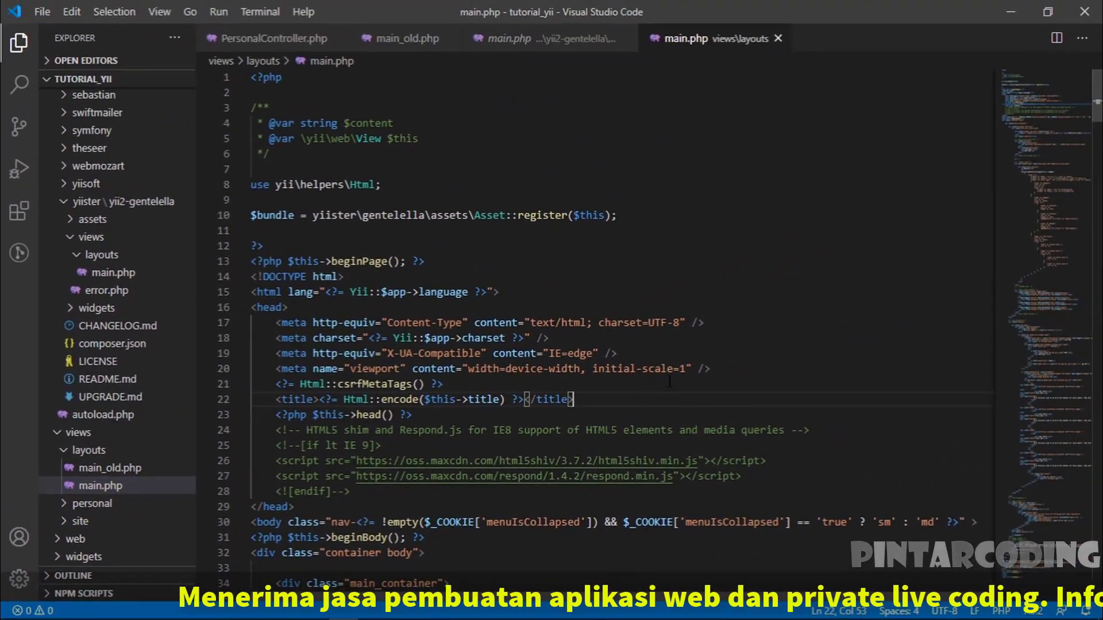
Switch to Chrome and reload the application's Personals page to check the new layout.
left_click(1009, 11)
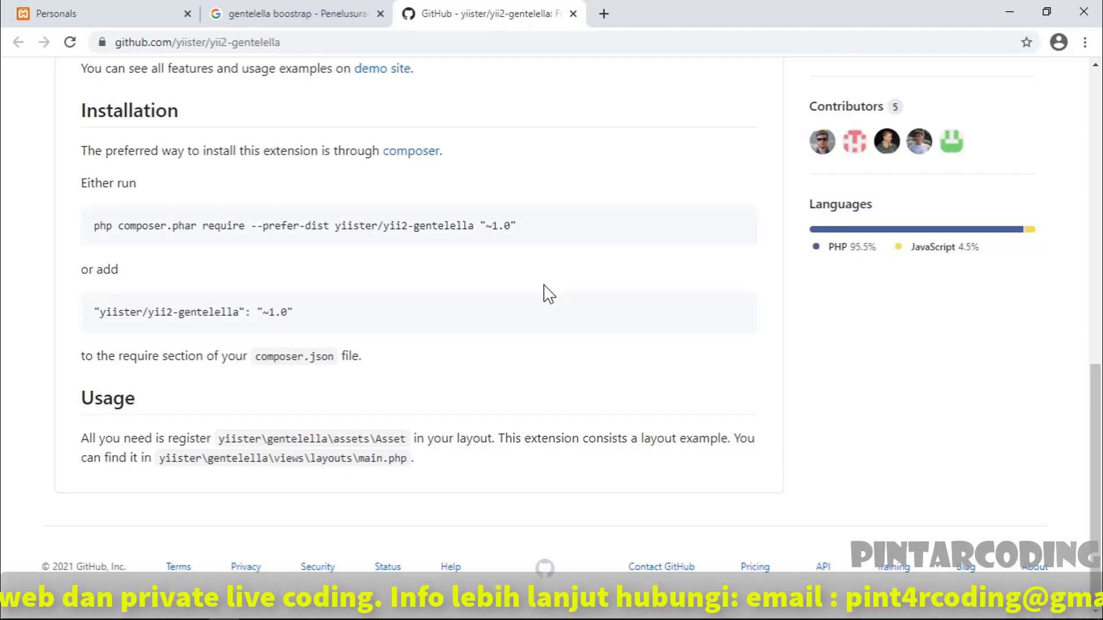
key("ctrl+1")
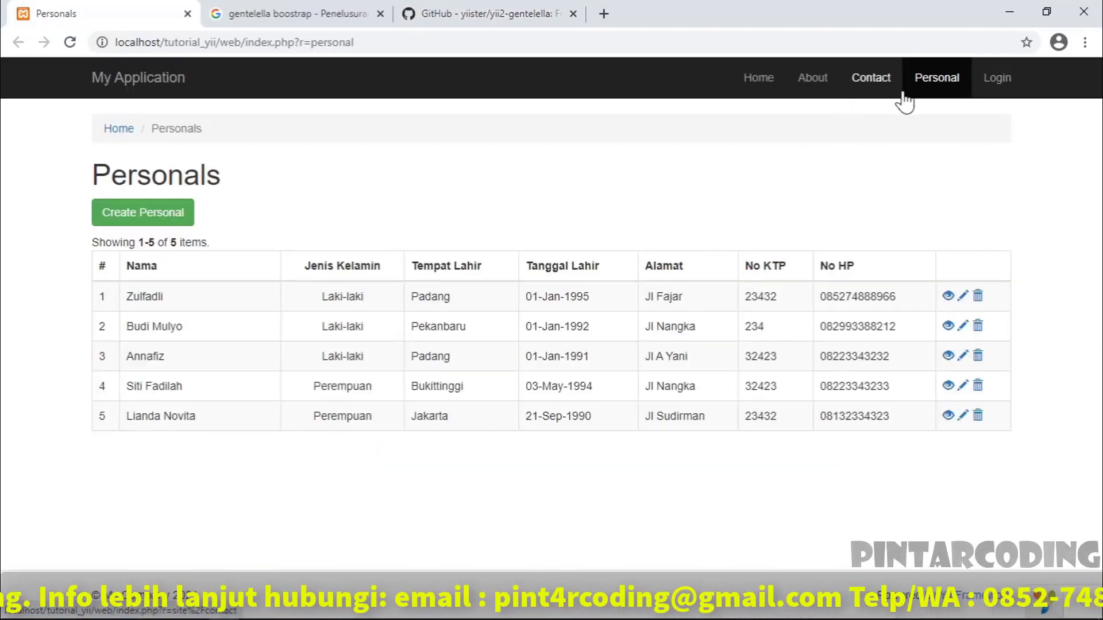
left_click(70, 43)
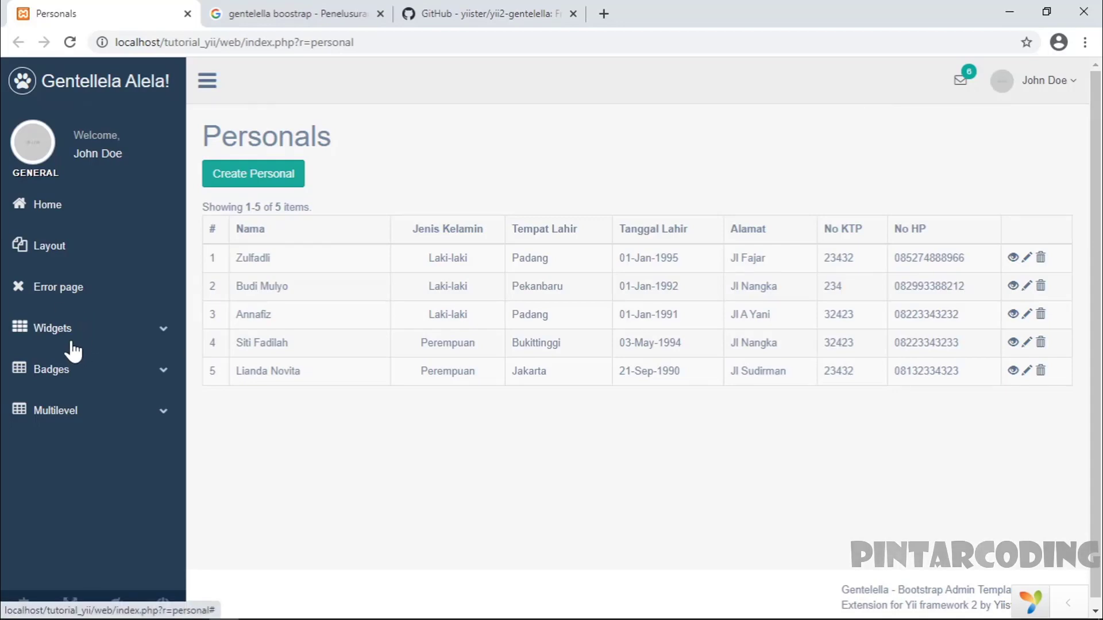
Switch to Visual Studio Code and close the vendor package's main.php and main_old.php, keeping the application's main.php open.
mouse_move(398, 594)
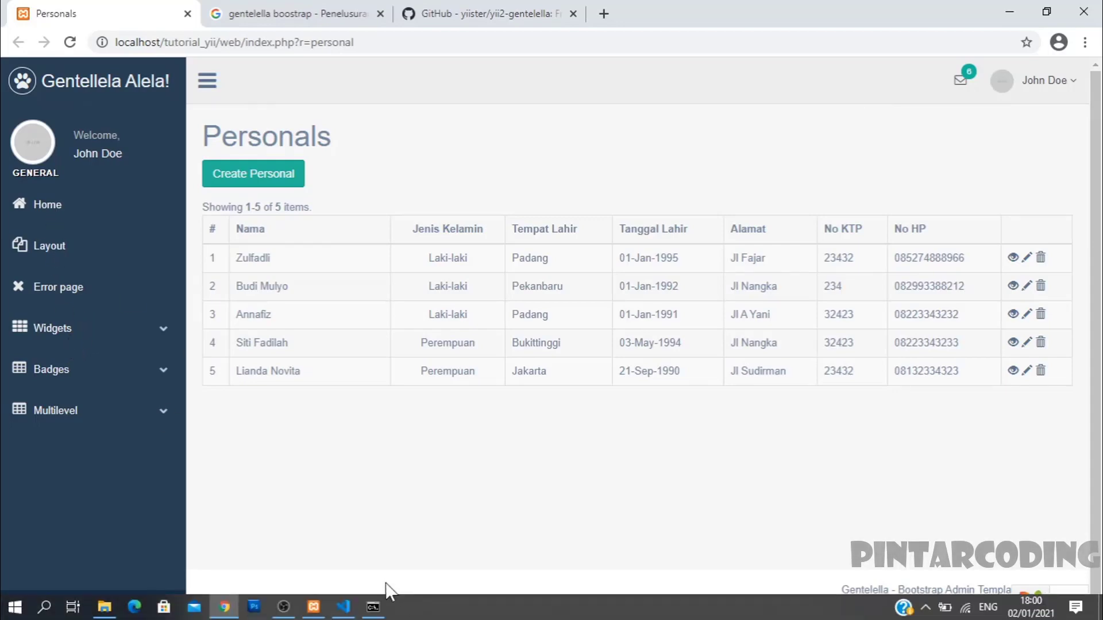
left_click(344, 608)
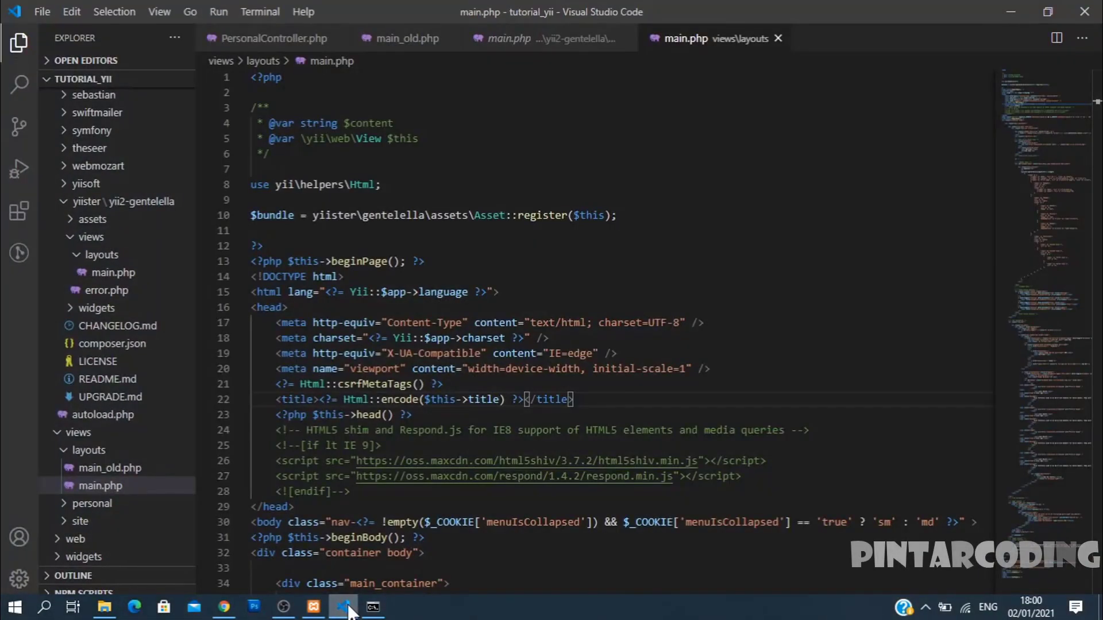
left_click(547, 291)
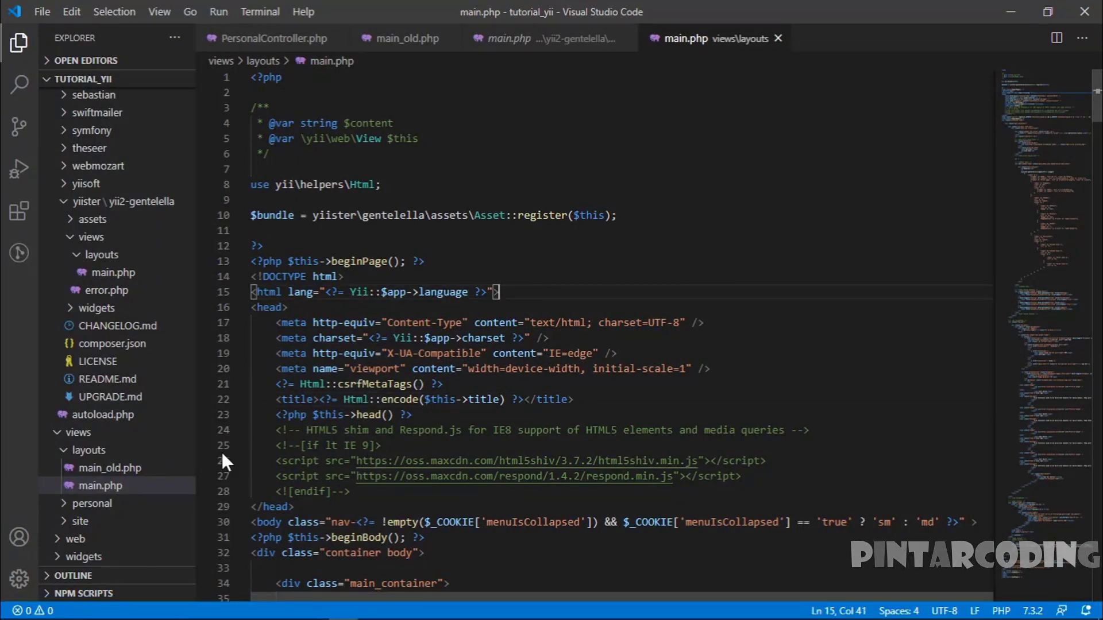
left_click(624, 38)
scroll(574, 138, "down", 7)
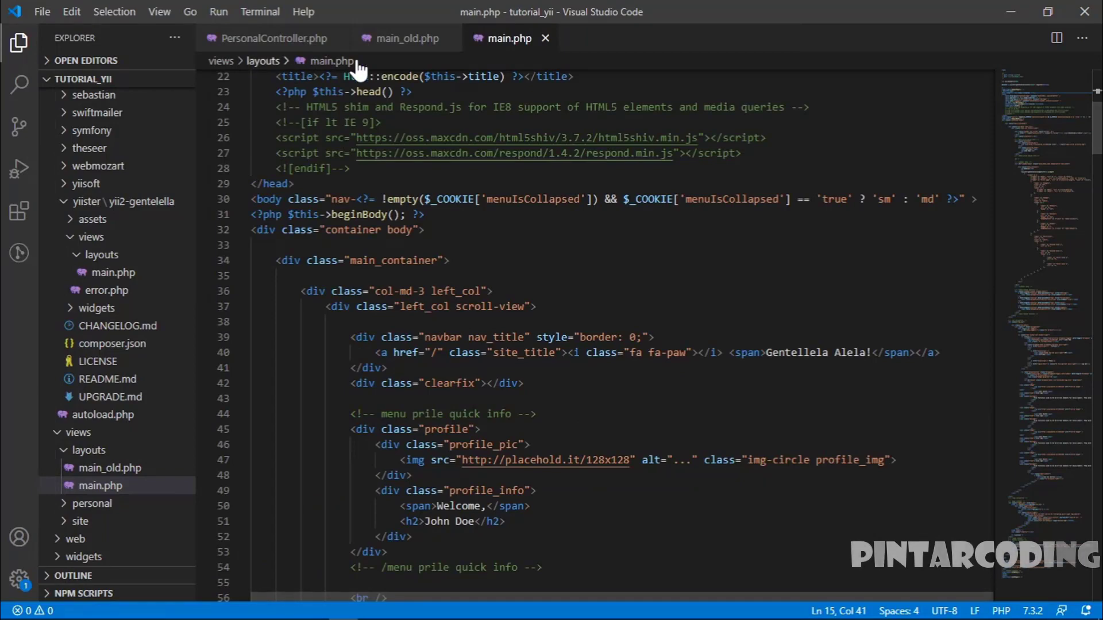
left_click(449, 38)
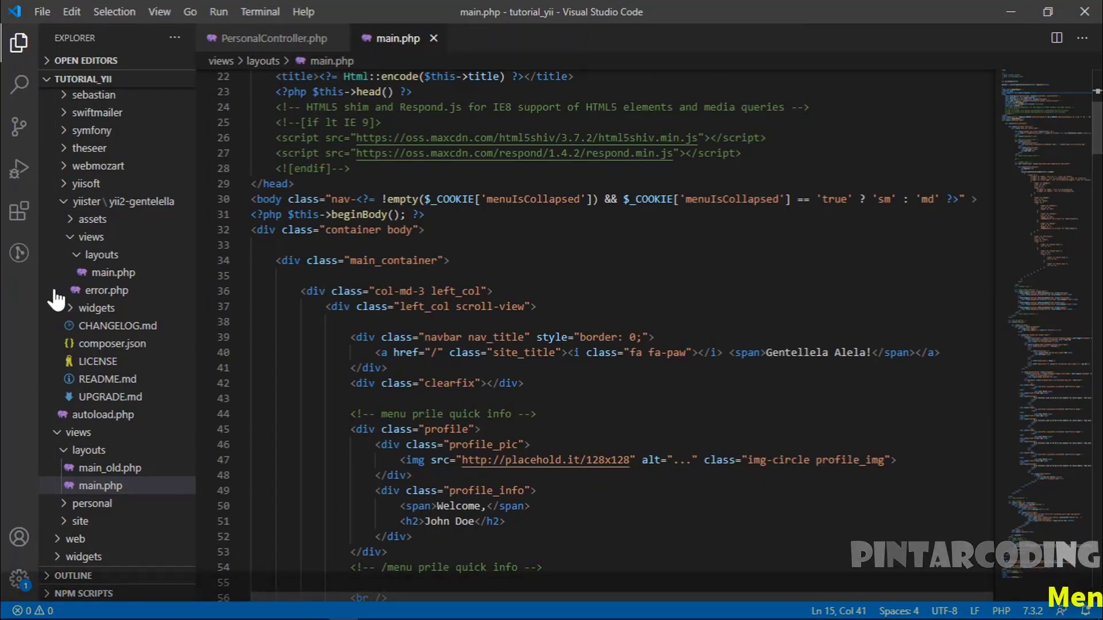
Open SiteController.php from the controllers folder, review its actionIndex function, and keep the file open.
scroll(86, 287, "up", 10)
scroll(100, 290, "up", 2)
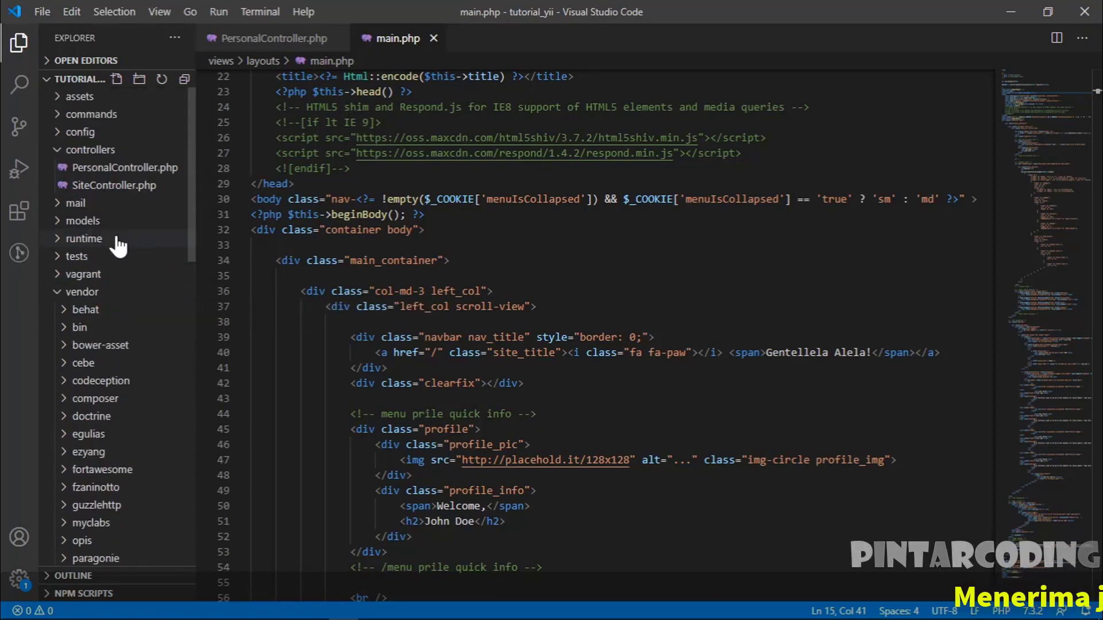
left_click(107, 186)
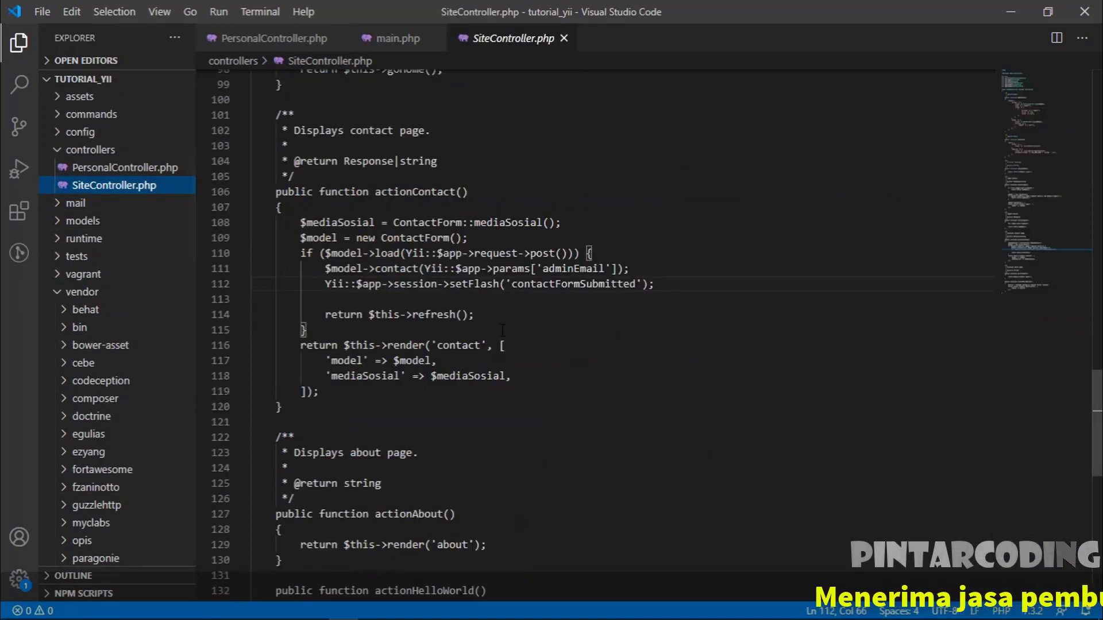
scroll(495, 367, "down", 4)
left_click(495, 391)
scroll(494, 392, "up", 20)
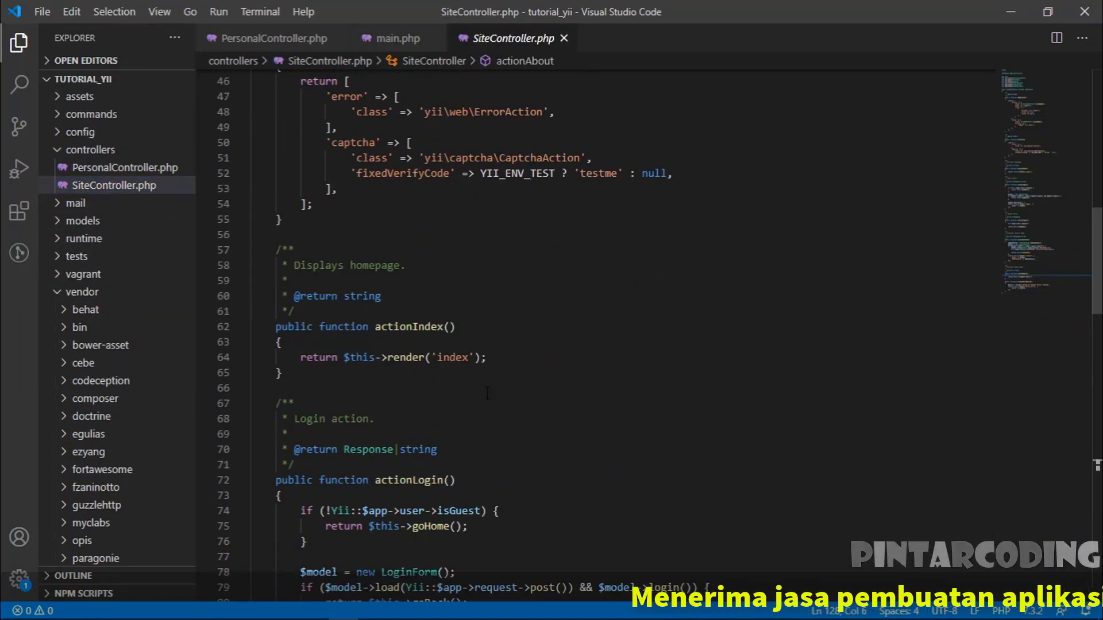
scroll(402, 340, "down", 2)
scroll(380, 332, "up", 2)
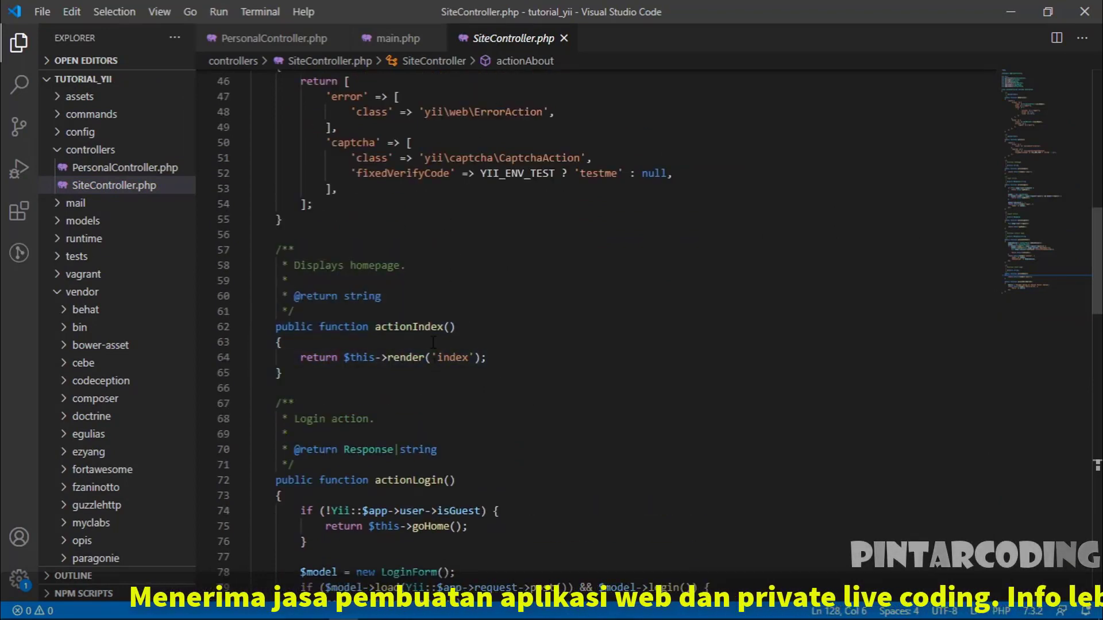
double_click(499, 39)
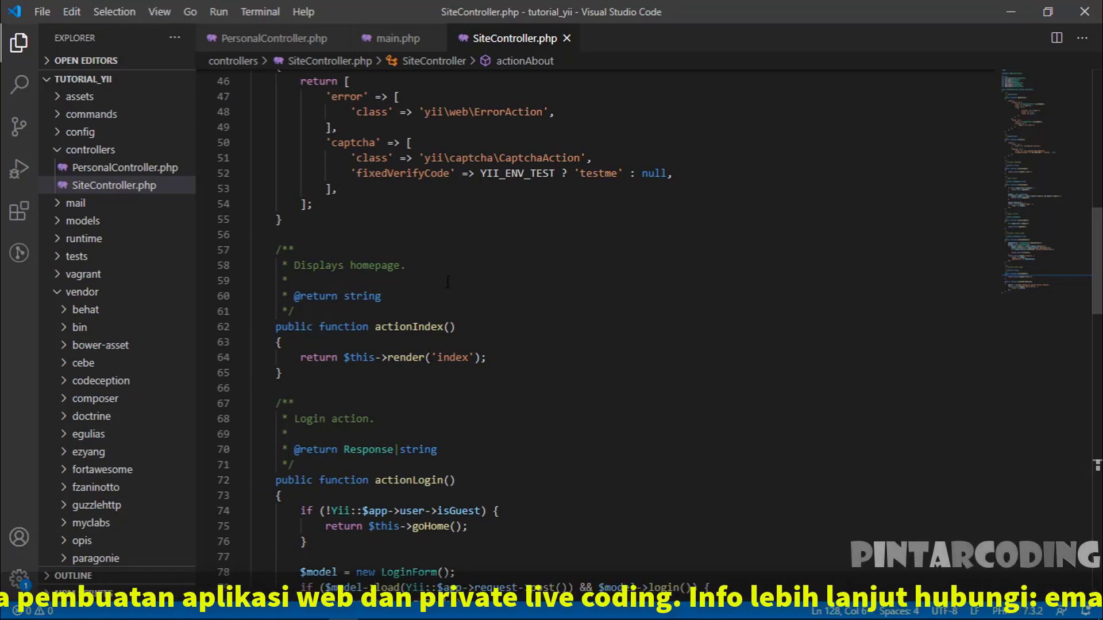
In the sidebar menu items of the application's main.php, set the Home item's url to "site/index".
left_click(397, 39)
scroll(649, 444, "down", 8)
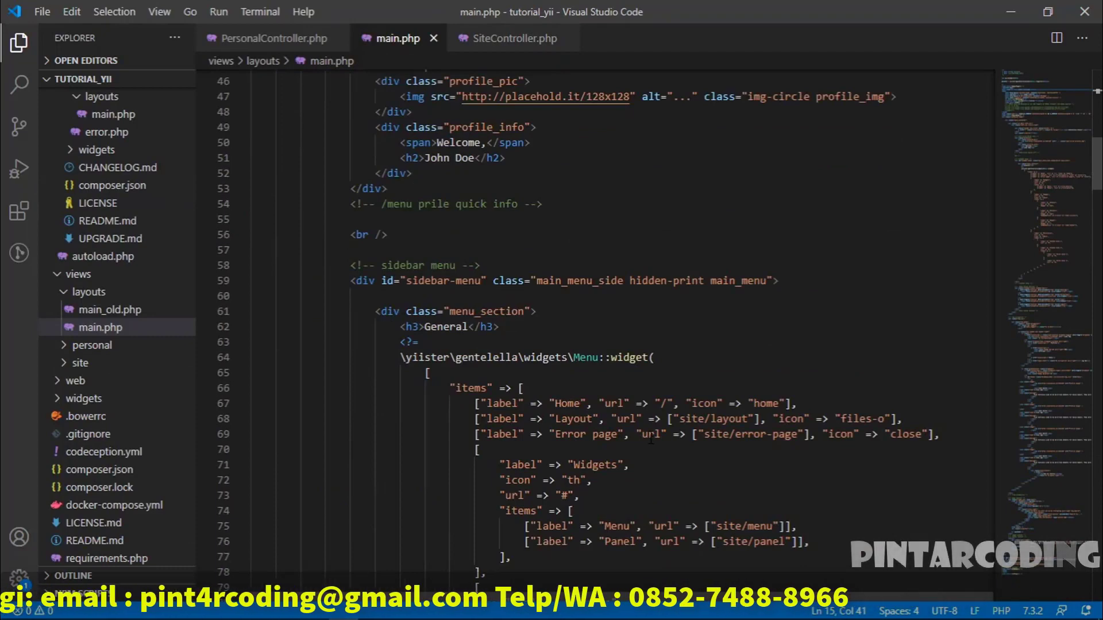
scroll(651, 441, "down", 1)
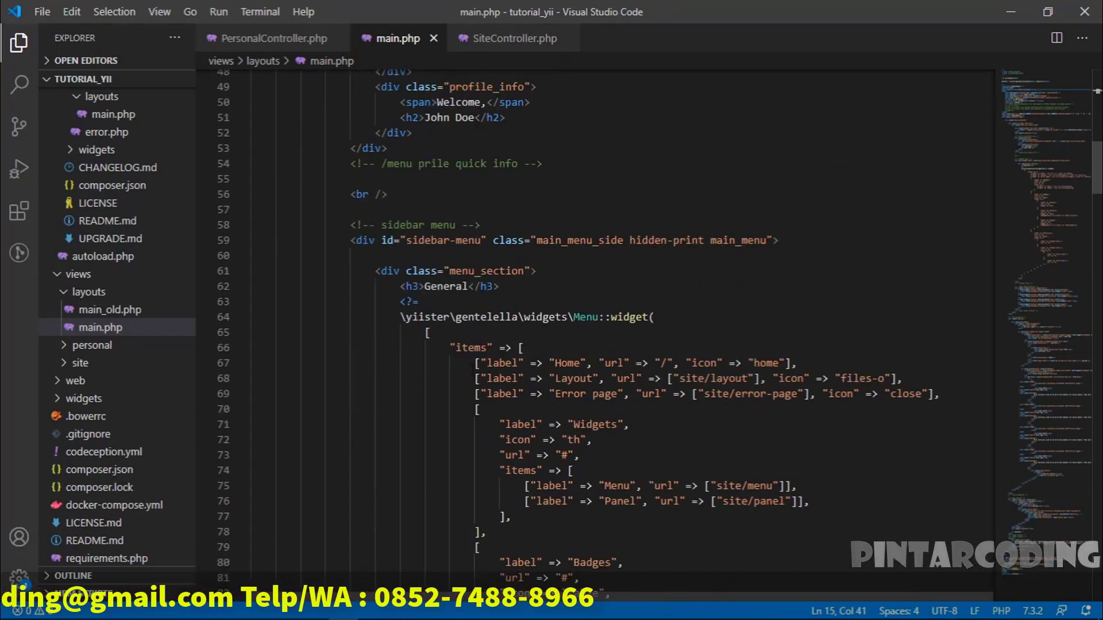
left_click(578, 364)
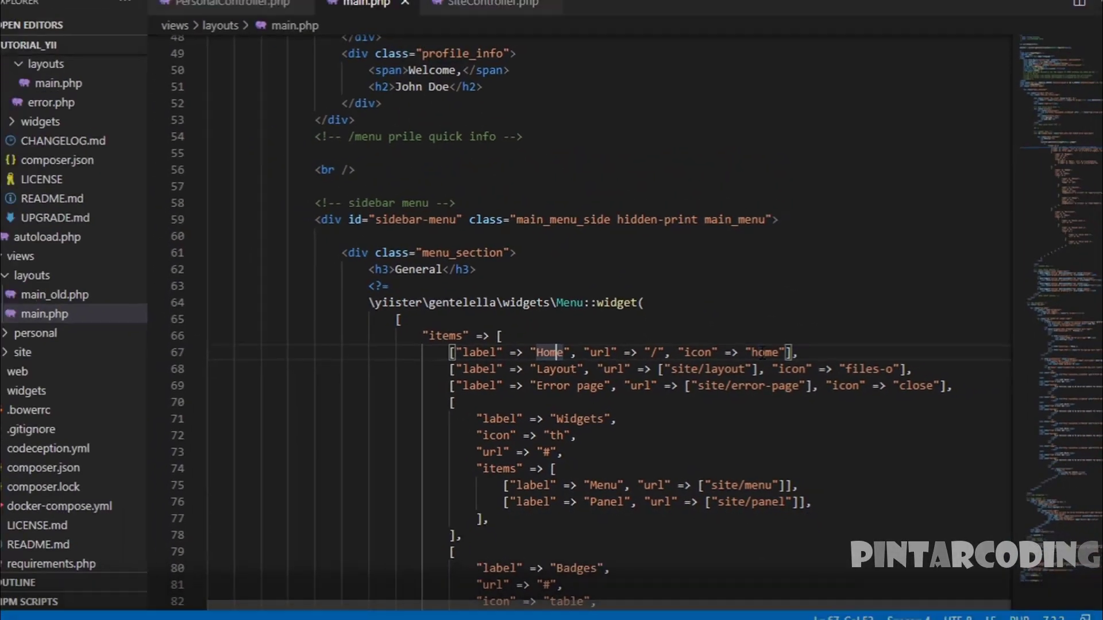
left_click(1010, 12)
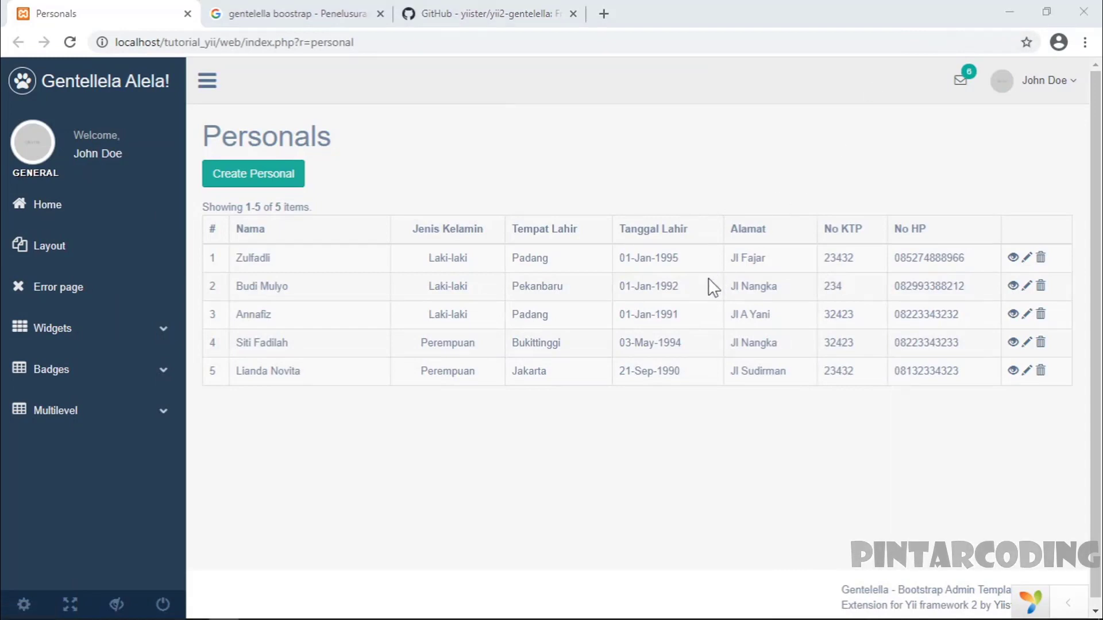
key("alt+Tab")
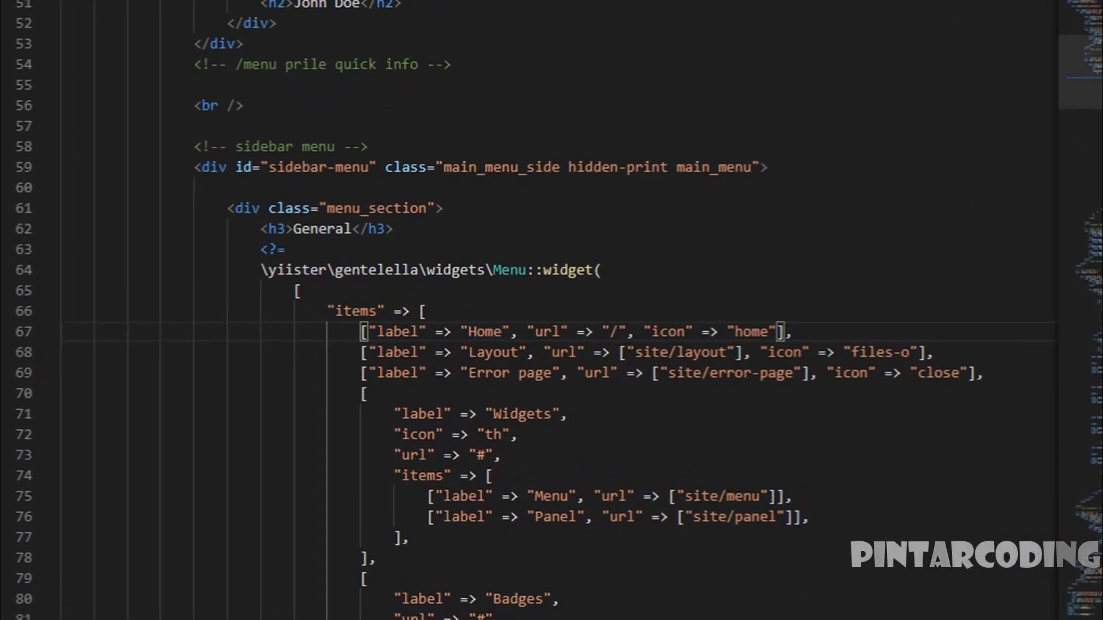
left_click(609, 332)
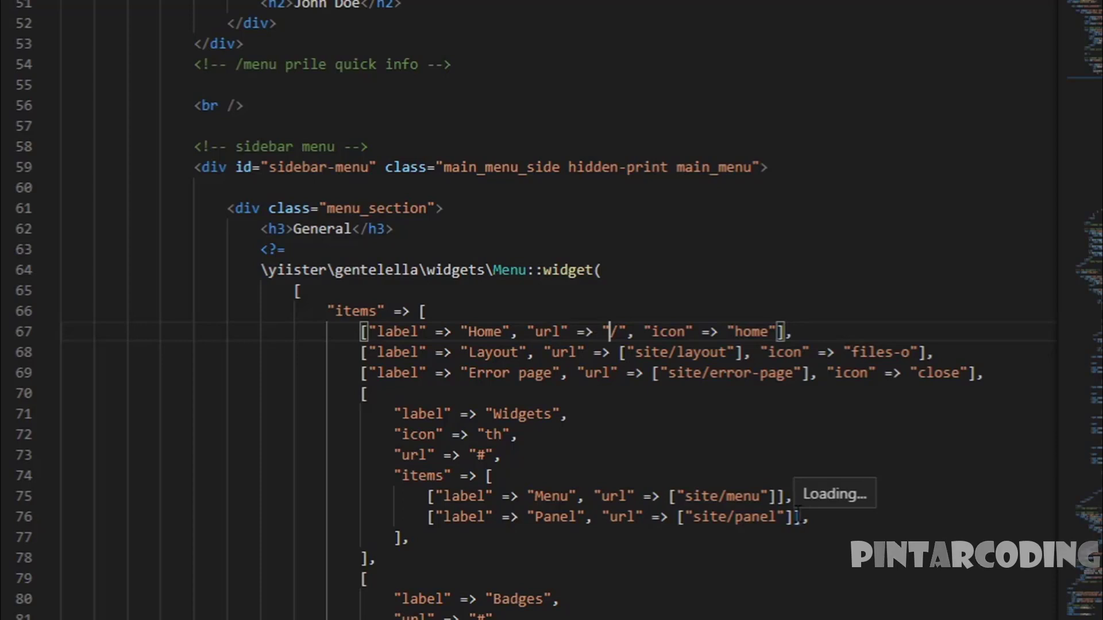
type("site/")
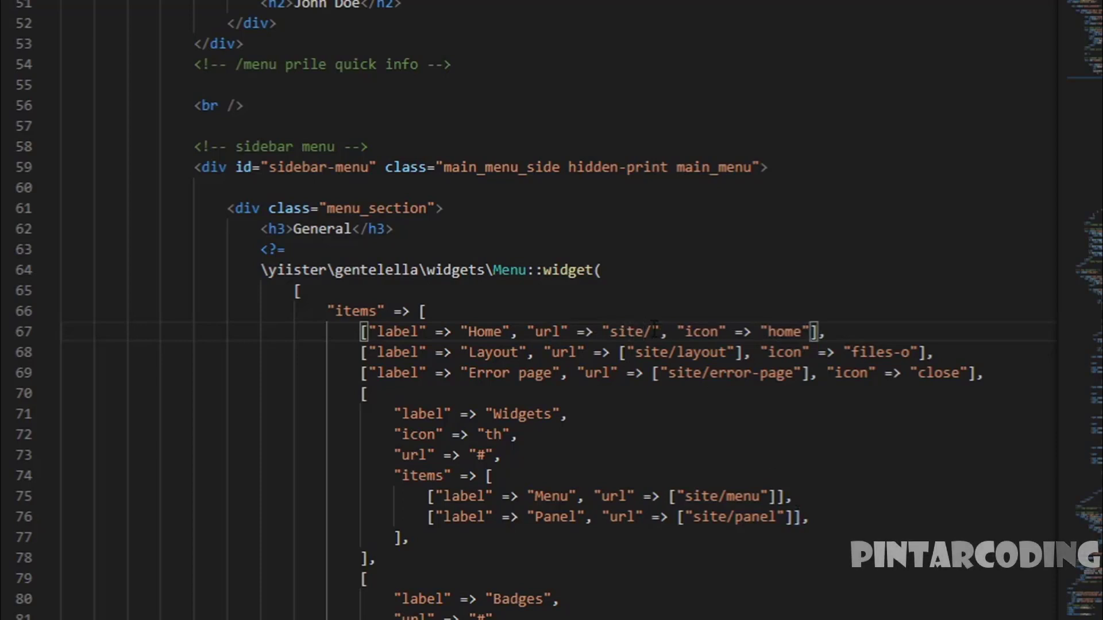
type("index")
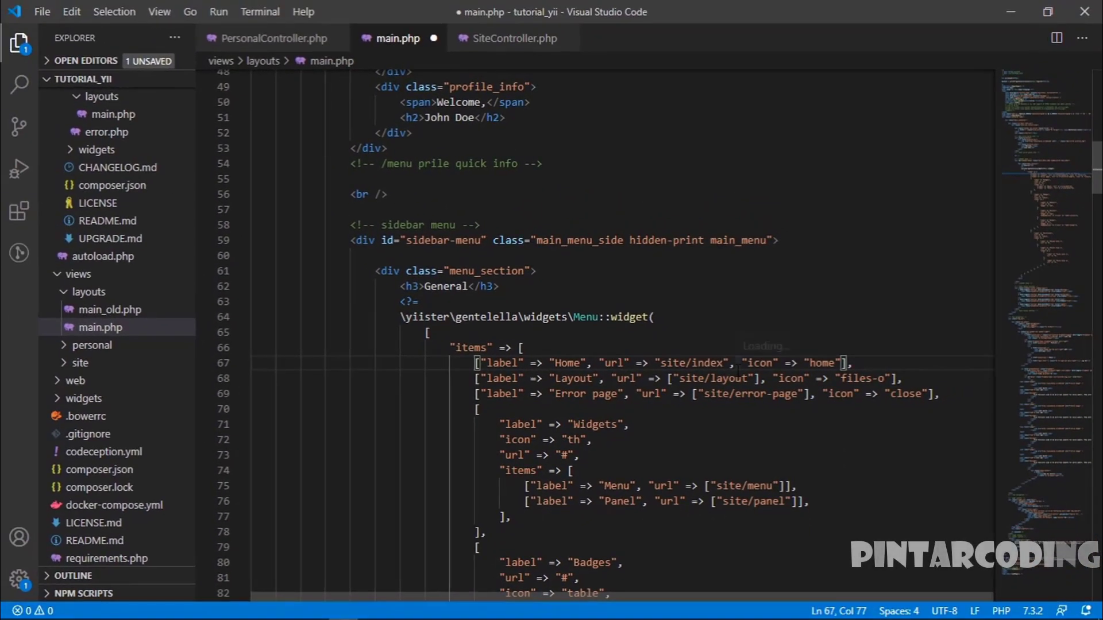
Test the sidebar's Home link in Chrome after reloading the Personals page, and return to main.php in Visual Studio Code.
left_click(1011, 10)
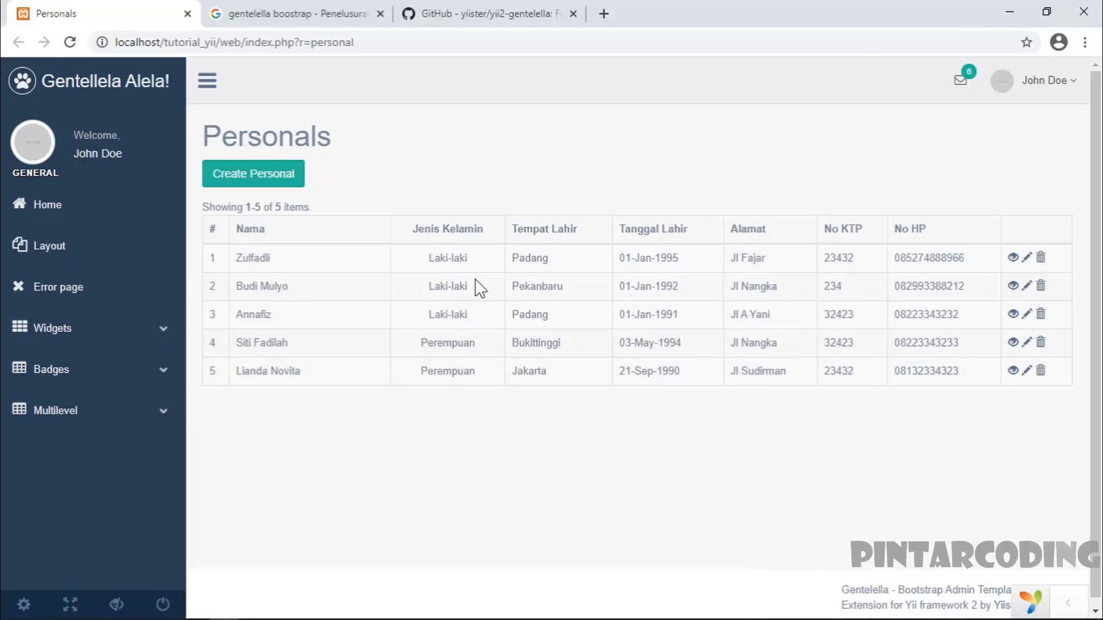
left_click(71, 42)
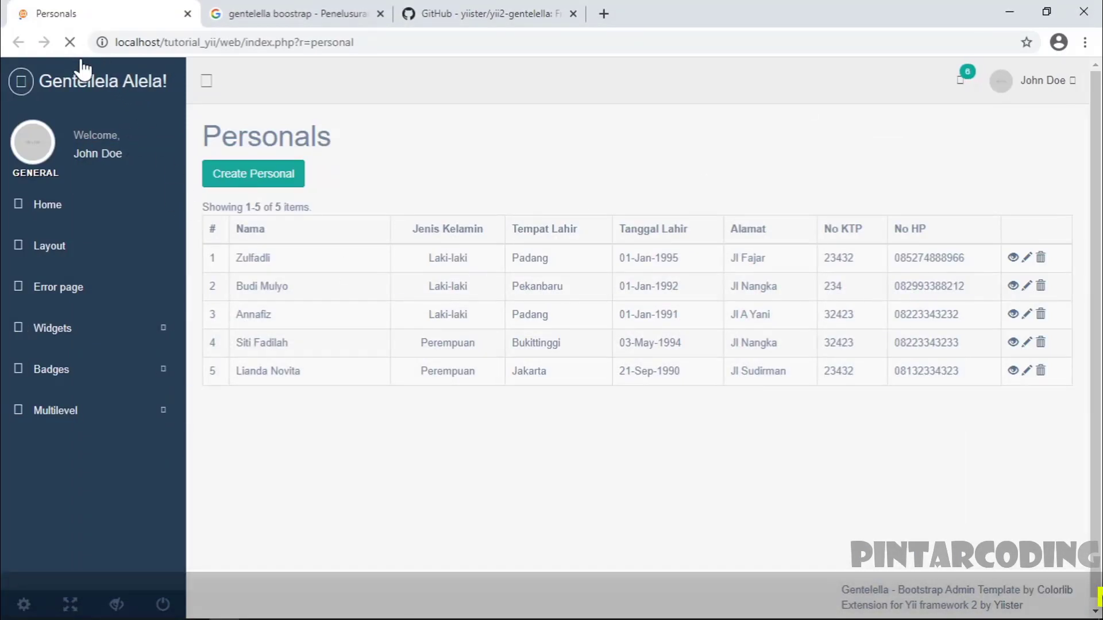
left_click(51, 214)
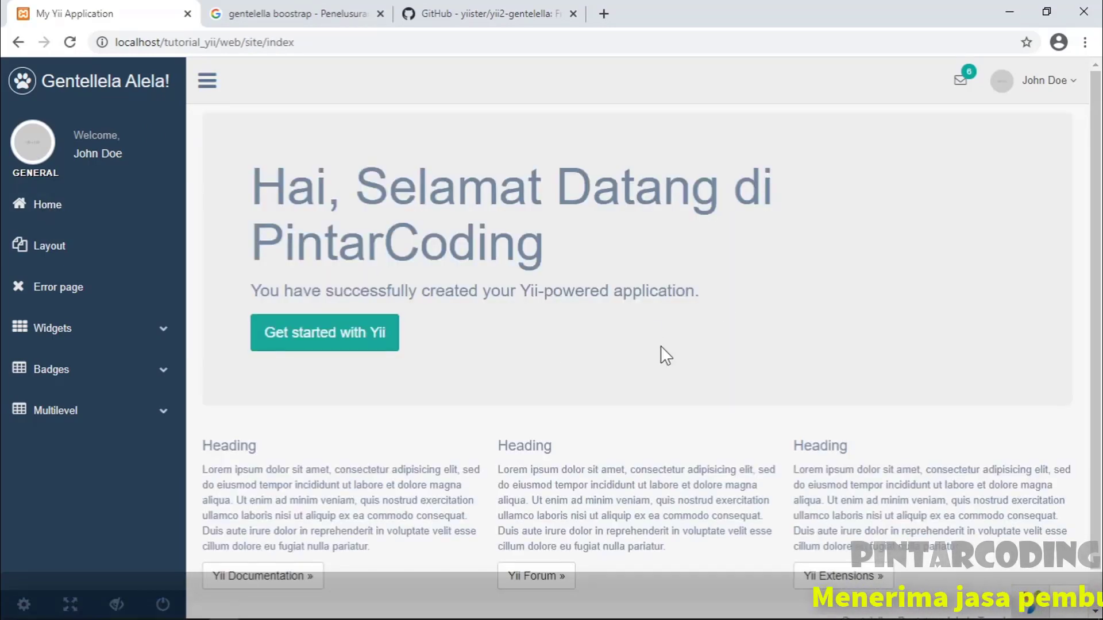
scroll(585, 379, "down", 1)
scroll(587, 399, "up", 1)
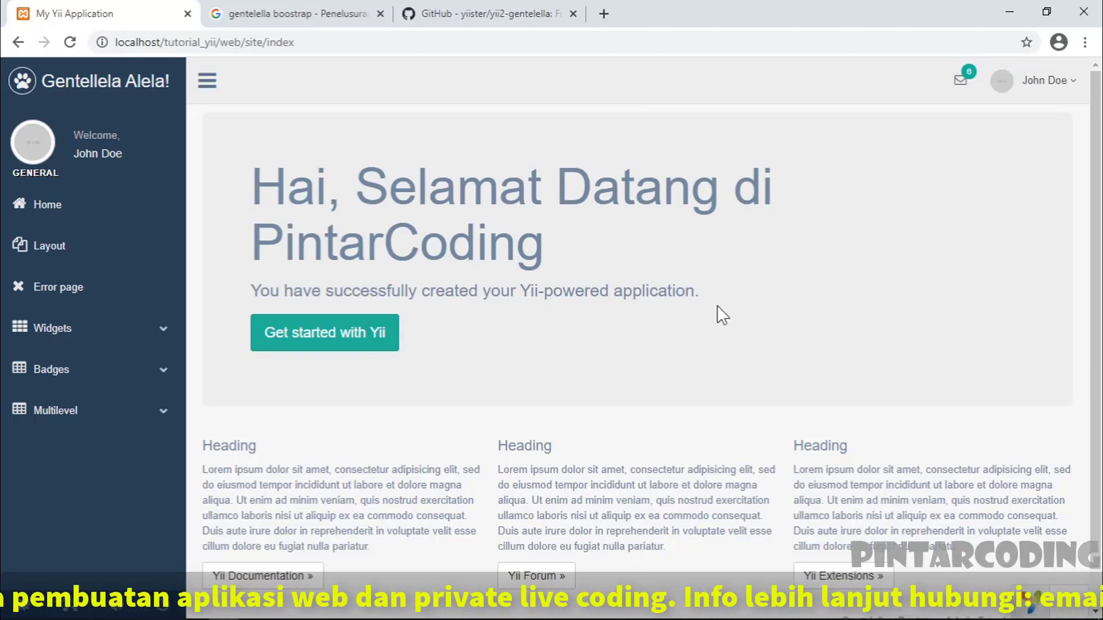
scroll(694, 453, "down", 1)
scroll(691, 466, "up", 1)
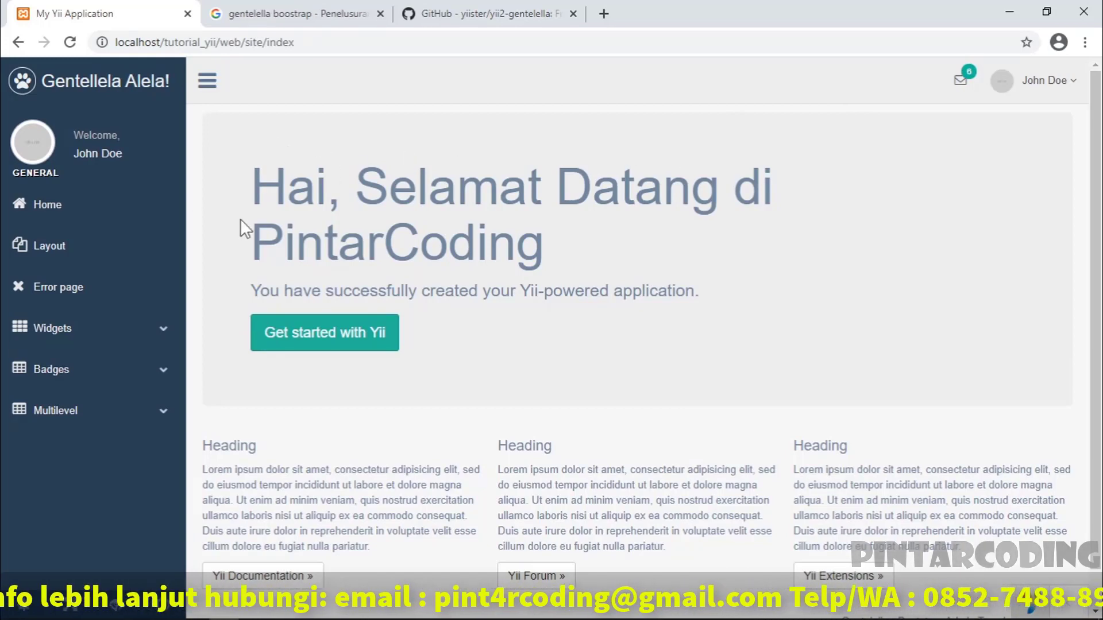
scroll(505, 406, "down", 1)
scroll(298, 369, "up", 1)
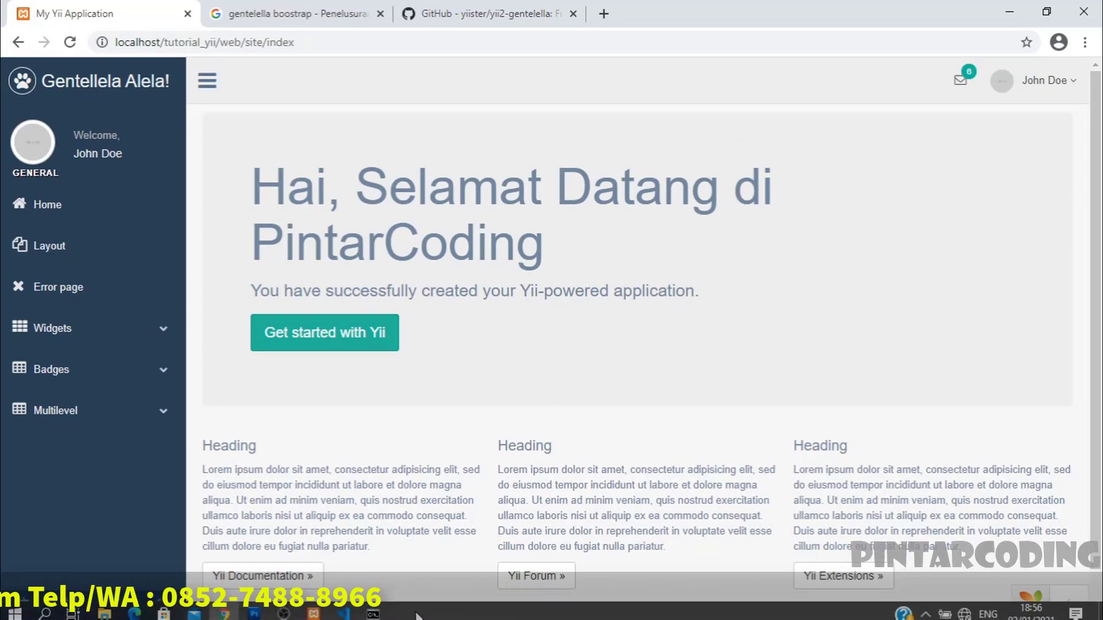
left_click(342, 609)
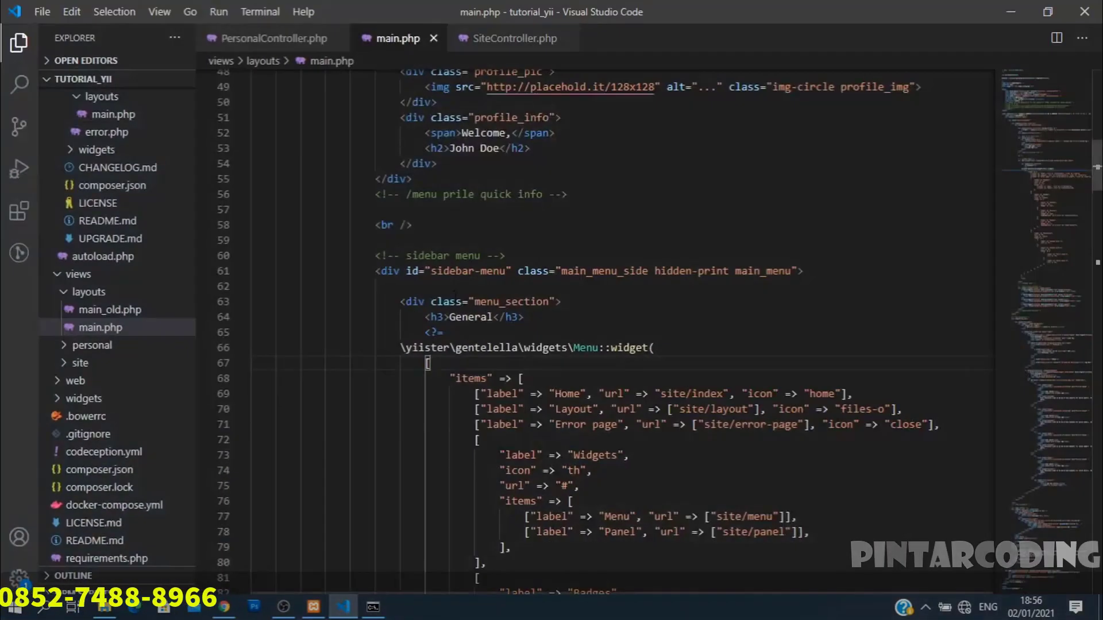
In the sidebar menu items of main.php, change the Layout item's label to "Personal".
double_click(572, 409)
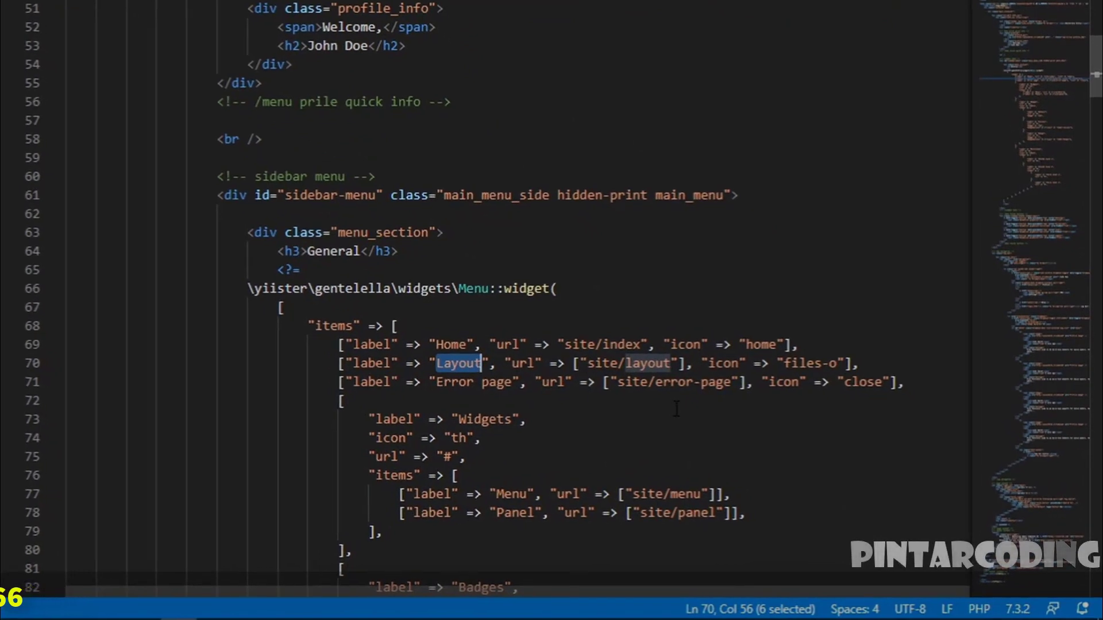
type("Perso")
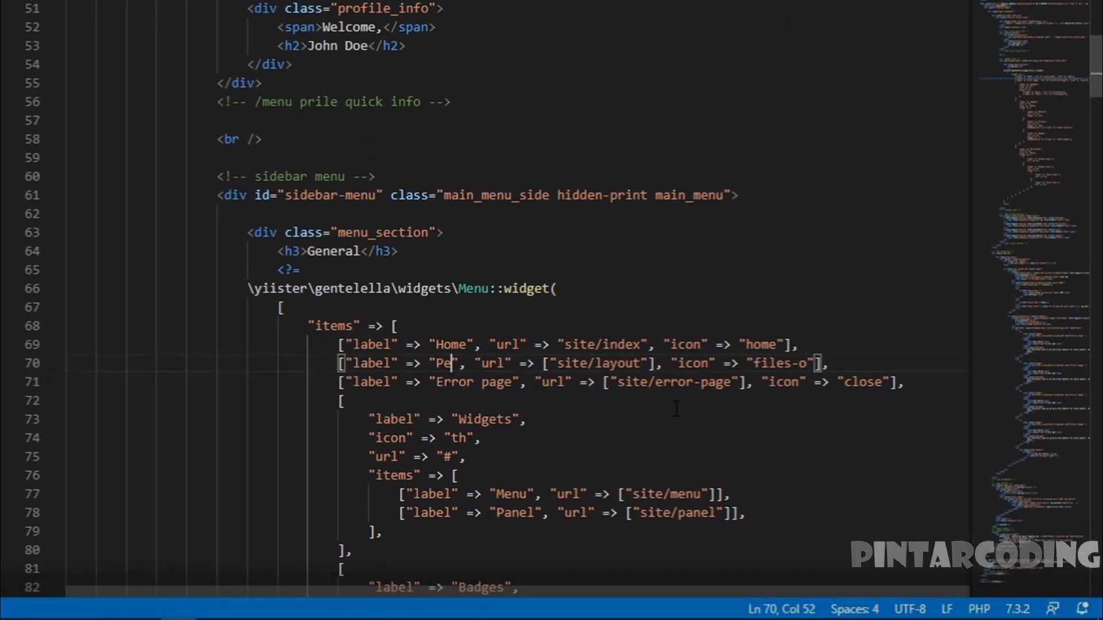
type("nal")
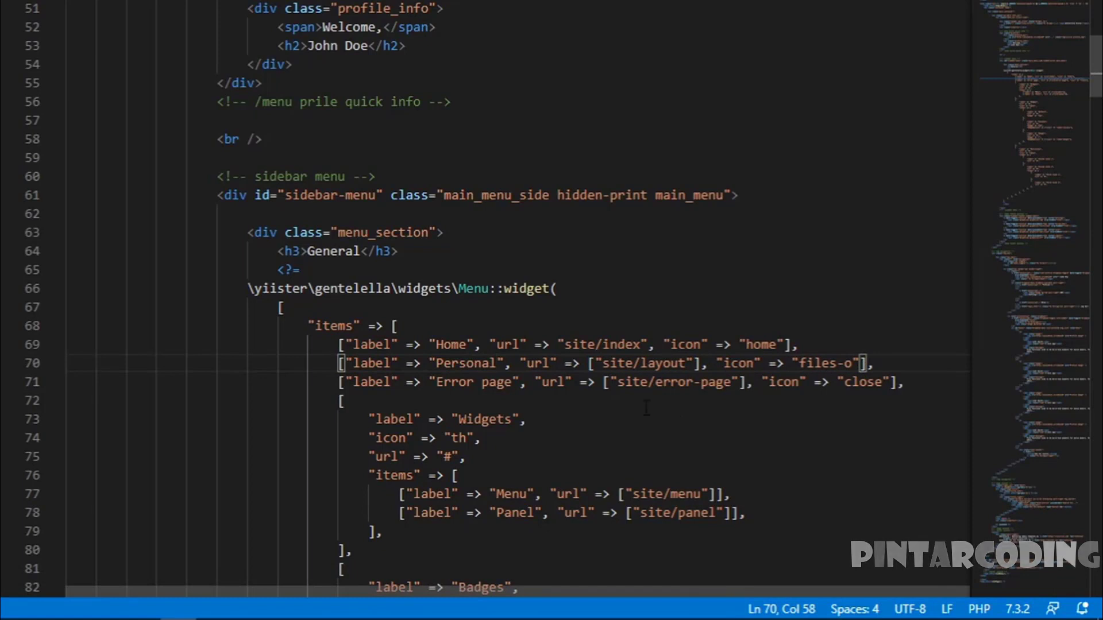
double_click(475, 368)
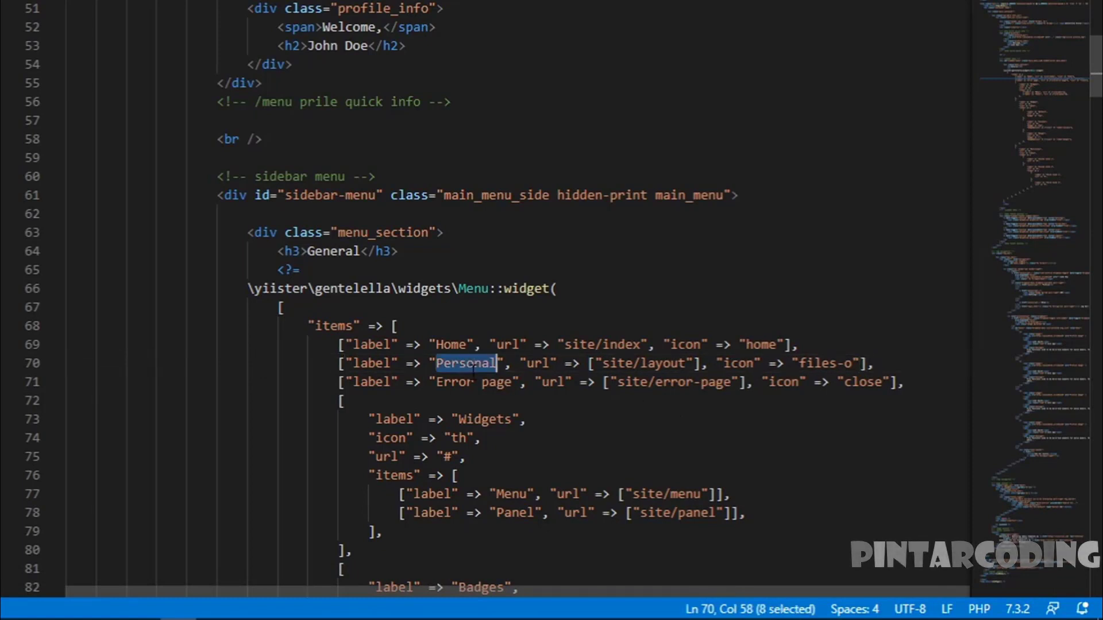
Set the Personal menu item's url to "personal/index", keeping it inside its square brackets.
left_click(618, 363)
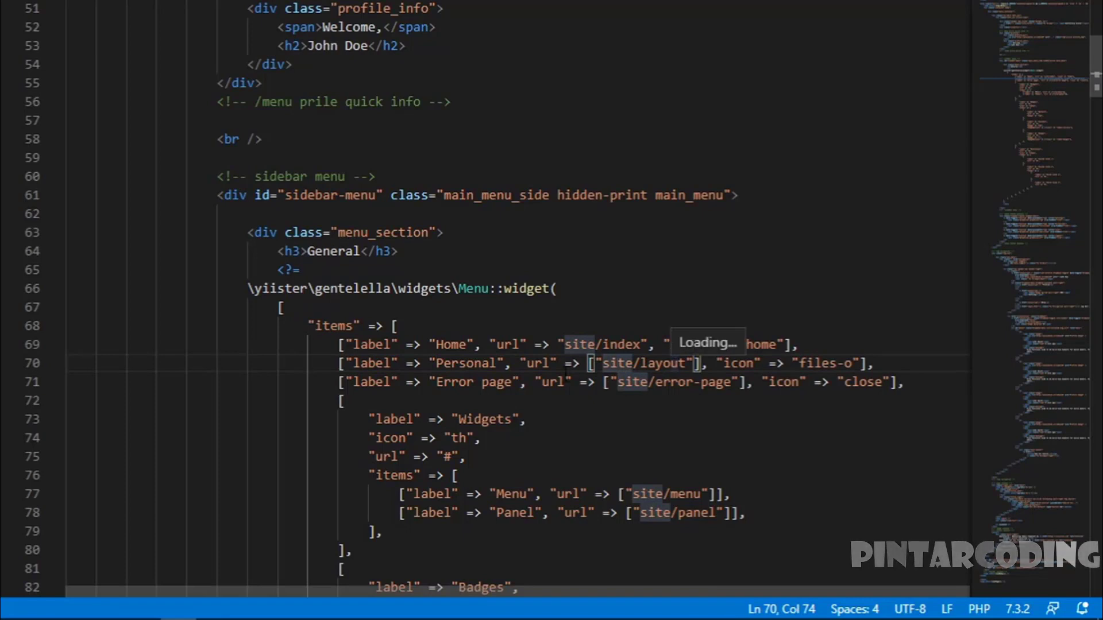
double_click(618, 363)
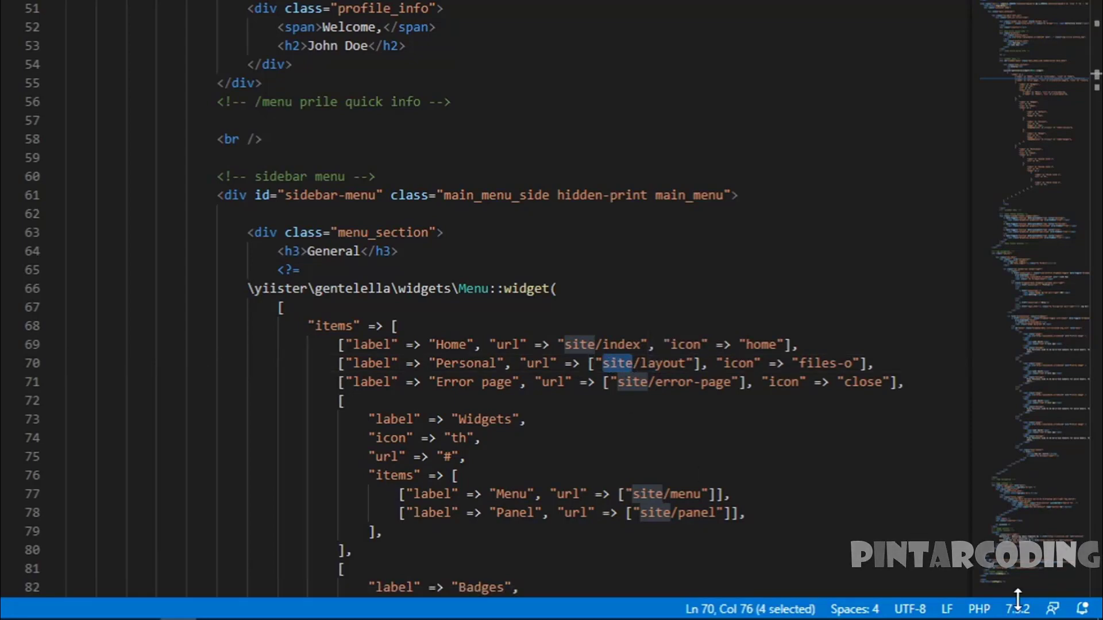
type("personal")
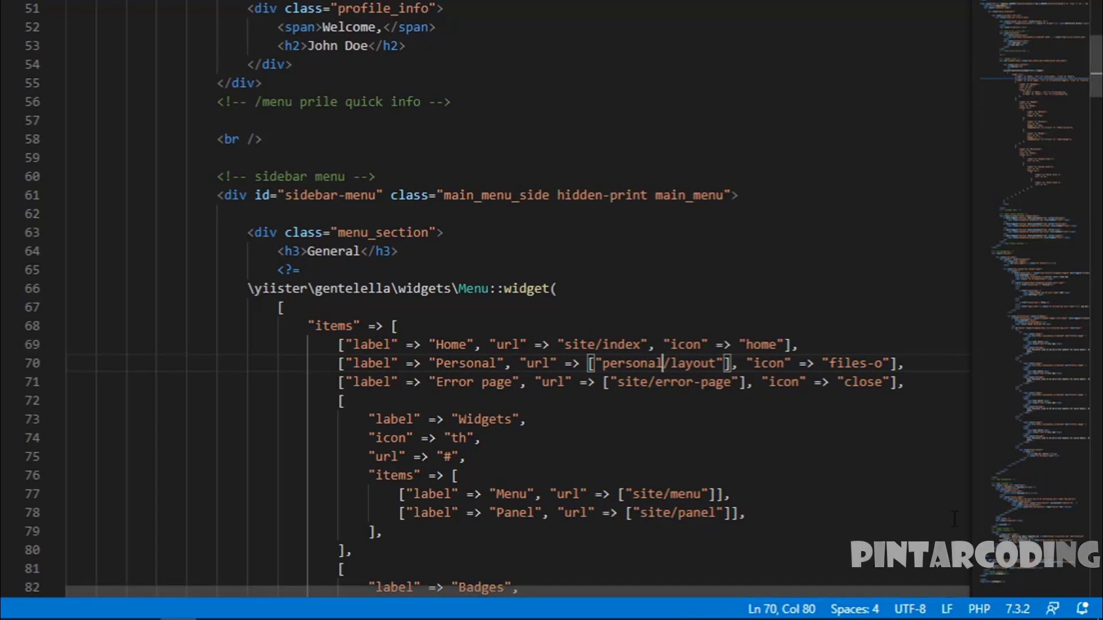
left_click(708, 387)
double_click(707, 382)
double_click(706, 363)
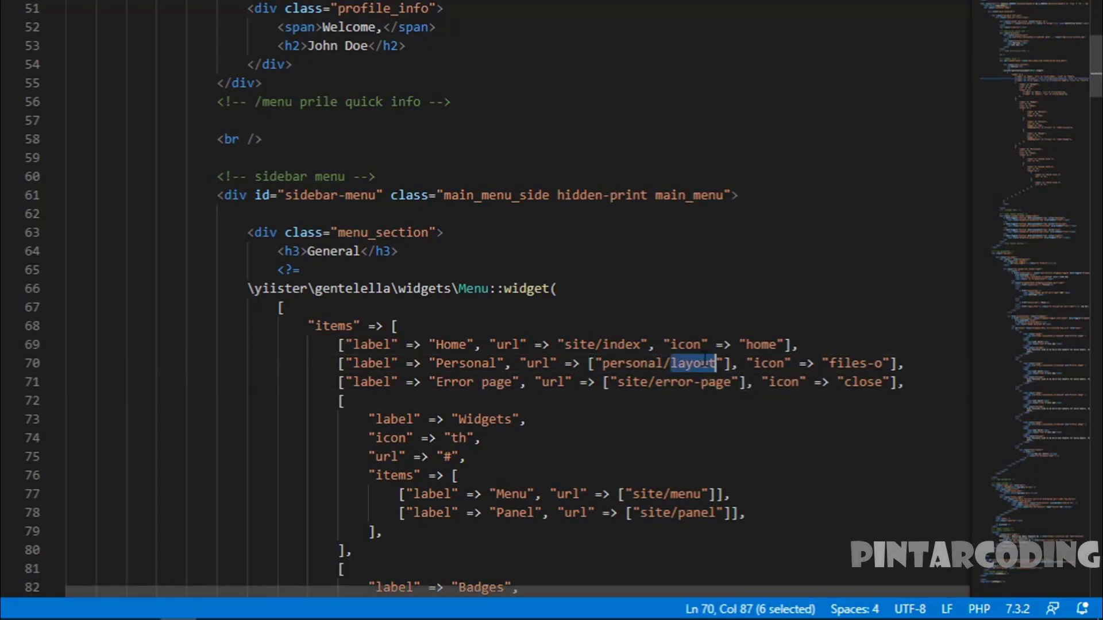
type("index")
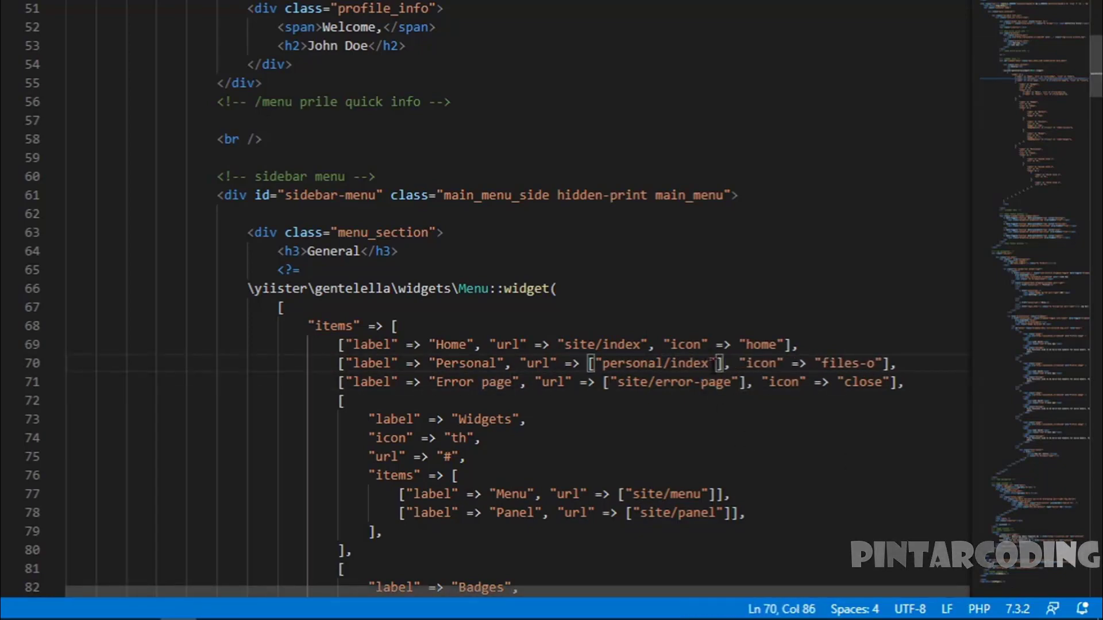
Examine the Personal item's icon value in main.php and the matching sidebar icon in Chrome, and return to Visual Studio Code.
left_click(832, 365)
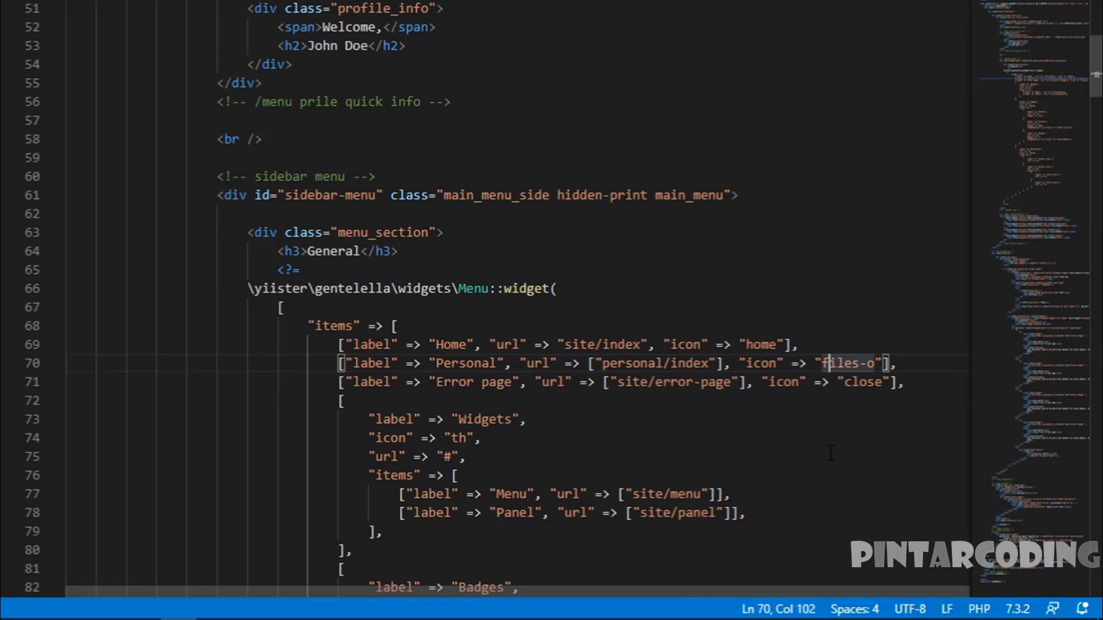
left_click(898, 364)
double_click(841, 363)
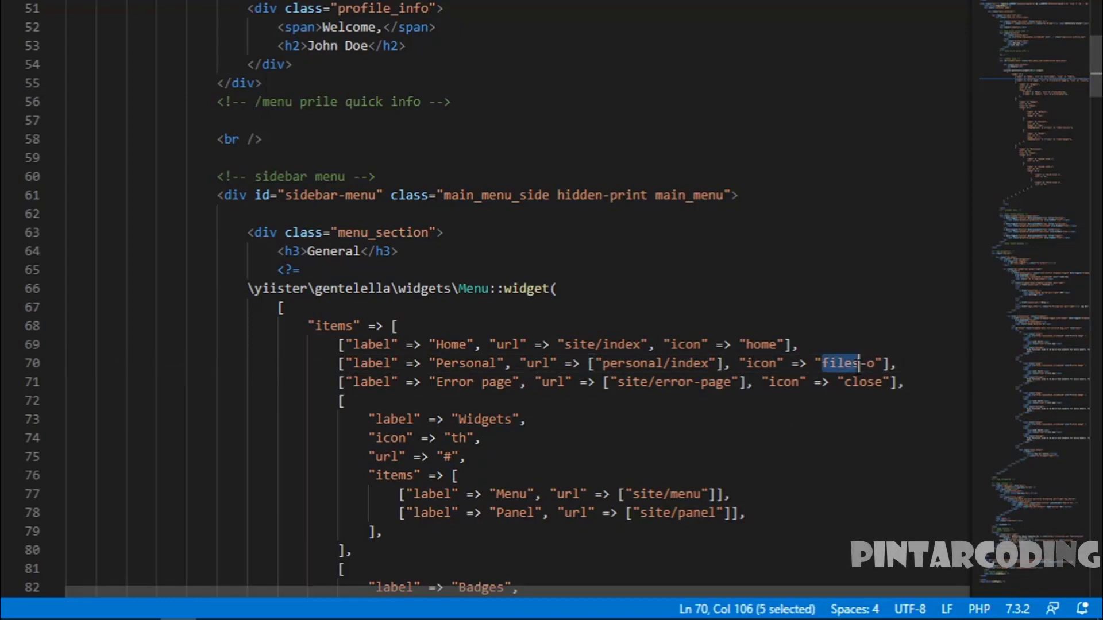
left_click(874, 363)
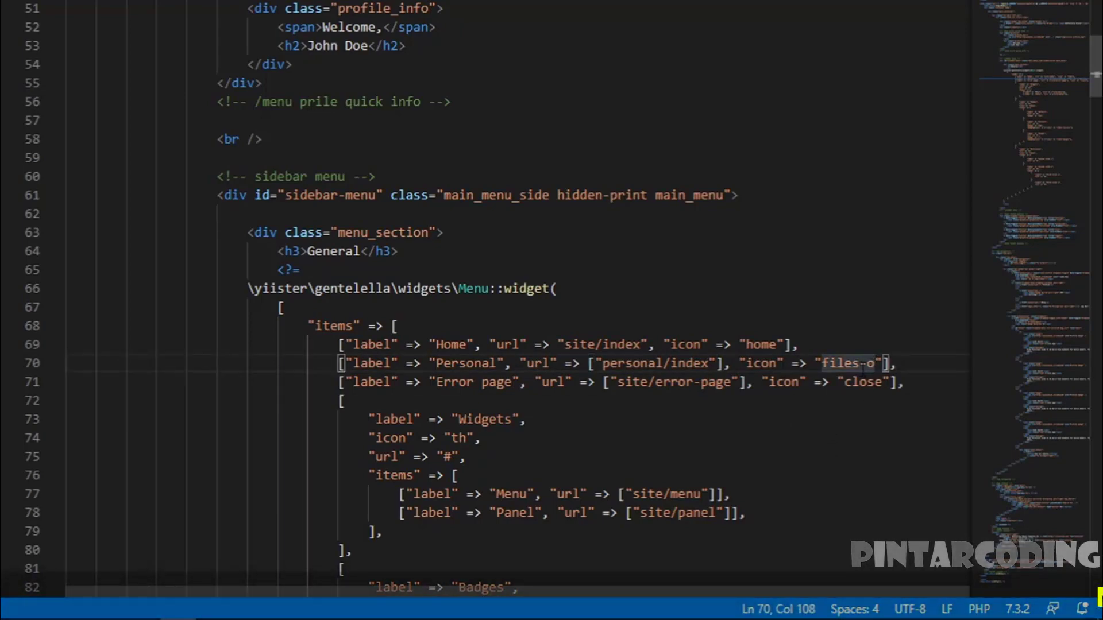
left_click(899, 364)
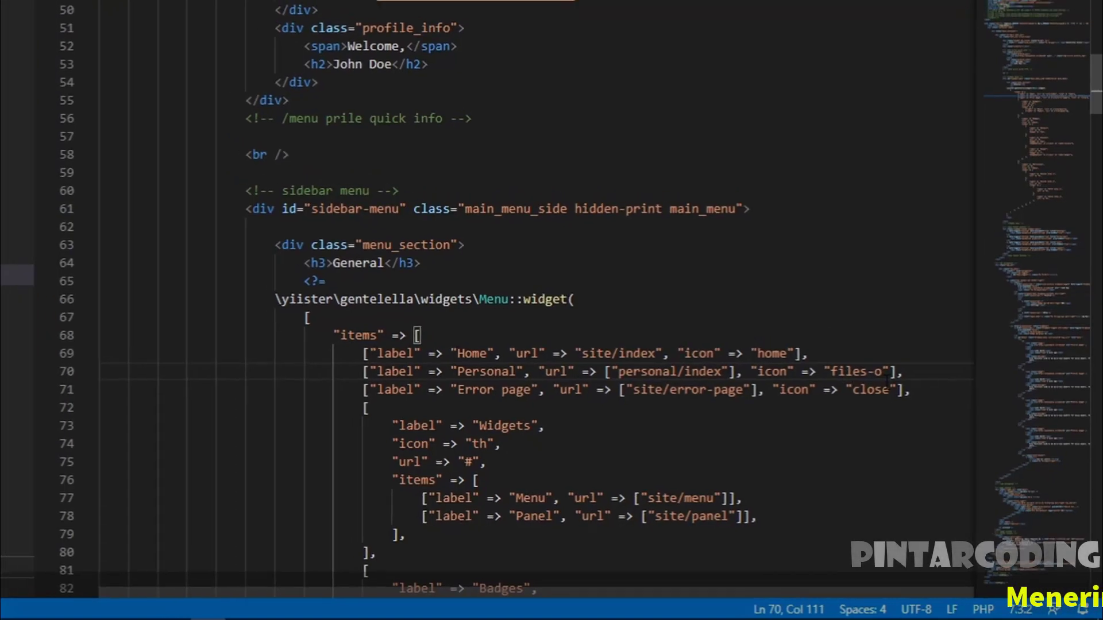
left_click(1012, 16)
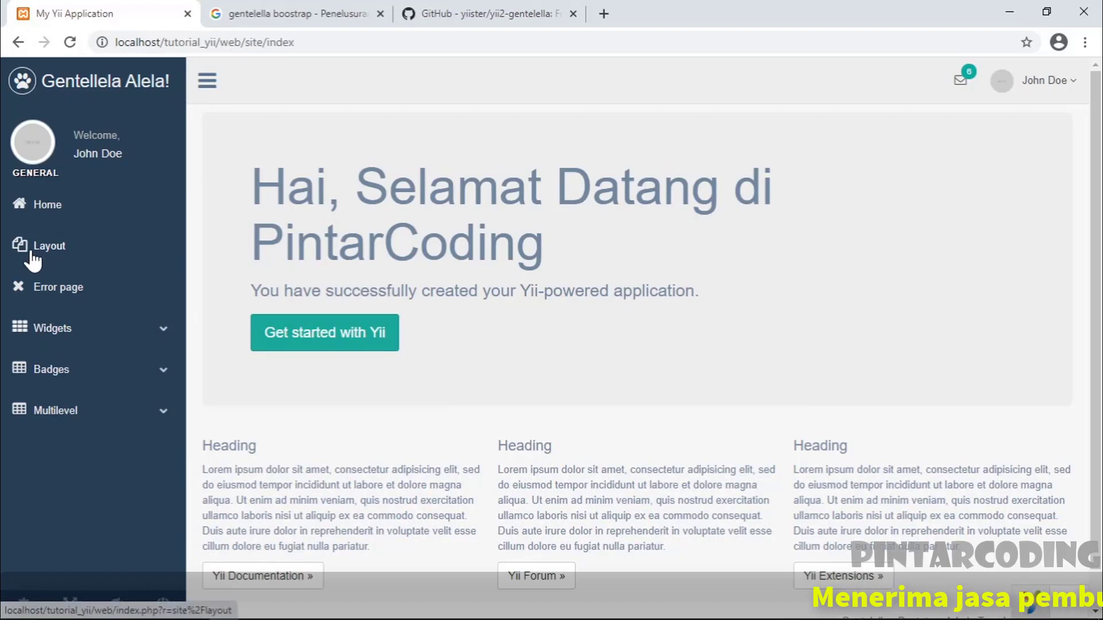
left_click(603, 14)
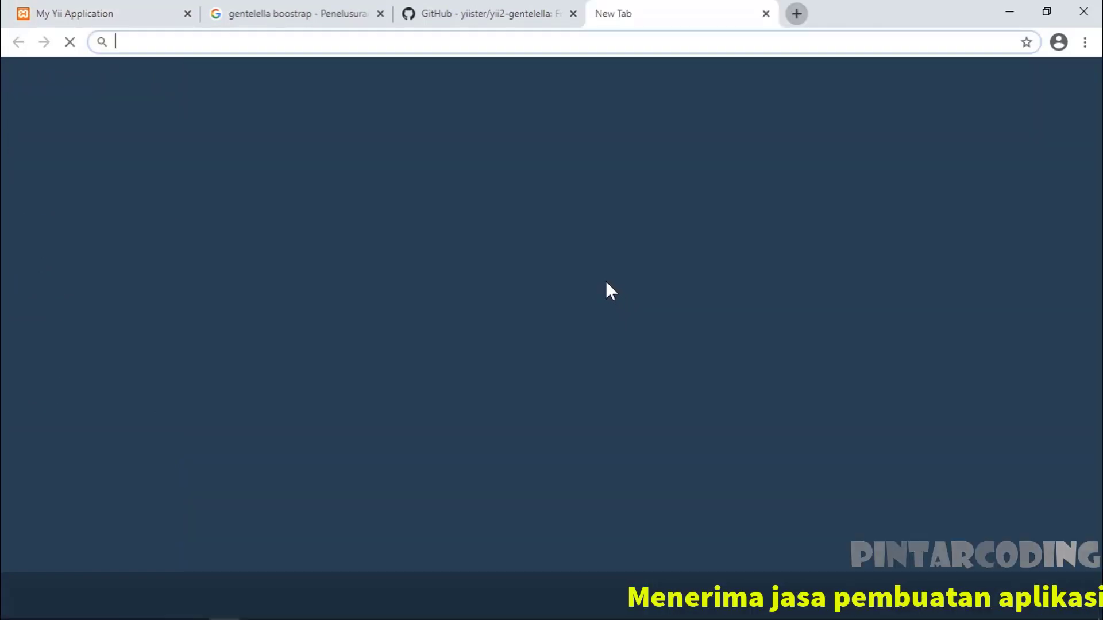
key("ctrl+w")
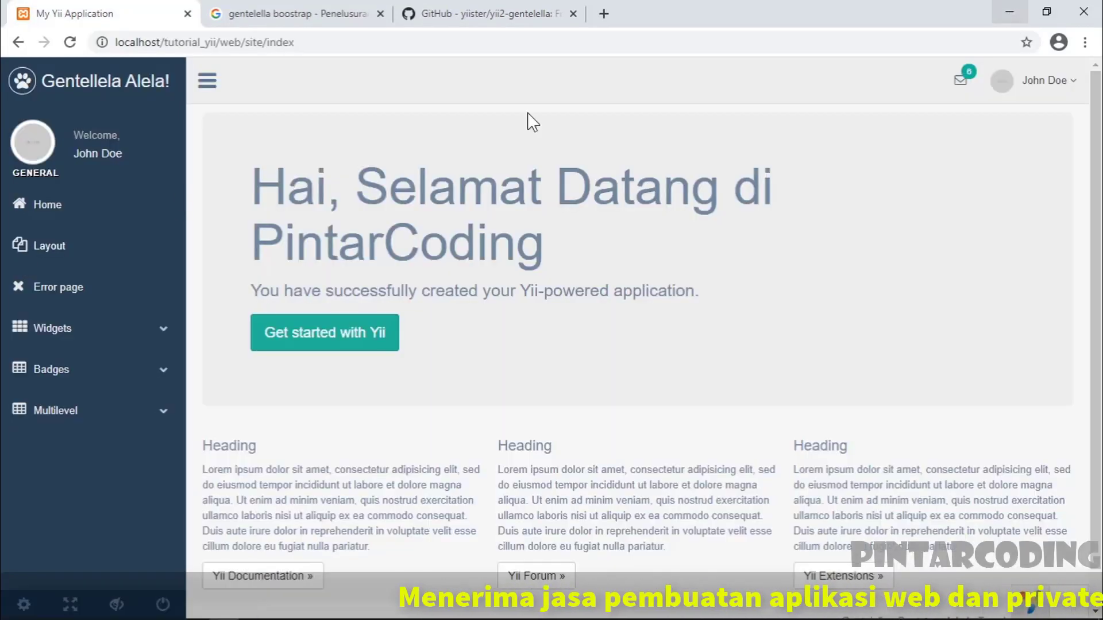
left_click(1009, 12)
left_click(347, 610)
Replace the Personal menu item's icon value with "fas fa-user" and save main.php.
double_click(826, 410)
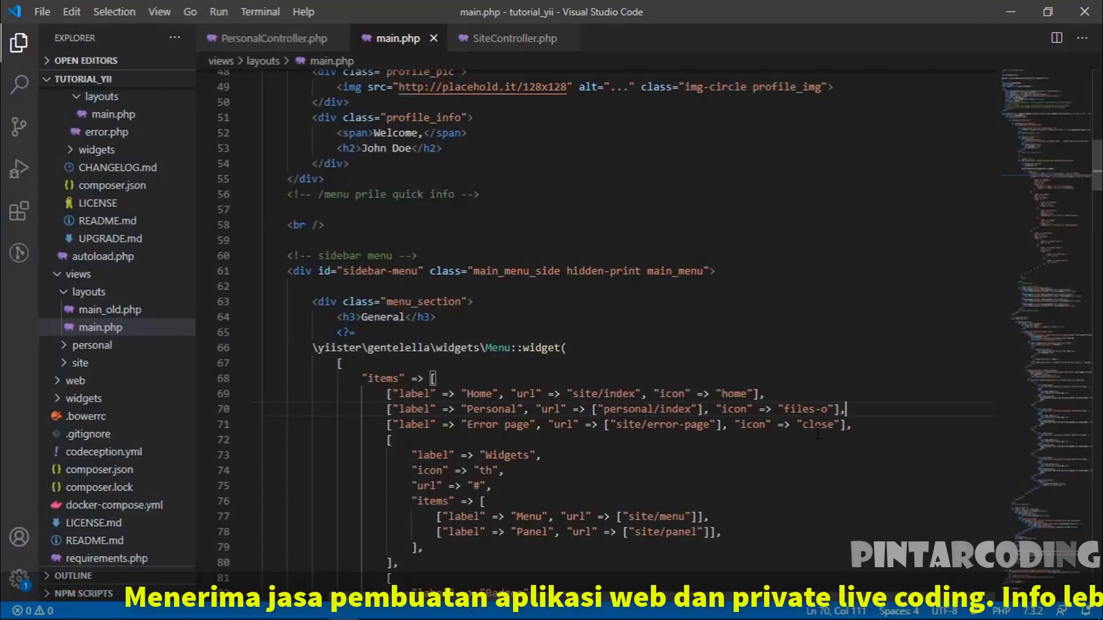
key("shift+Right")
key("shift+Right")
key("Right")
key("shift+Left")
key("shift+Left")
key("shift+Left")
key("shift+Left")
key("shift+Left")
key("shift+Left")
key("shift+Left")
type("fas fa")
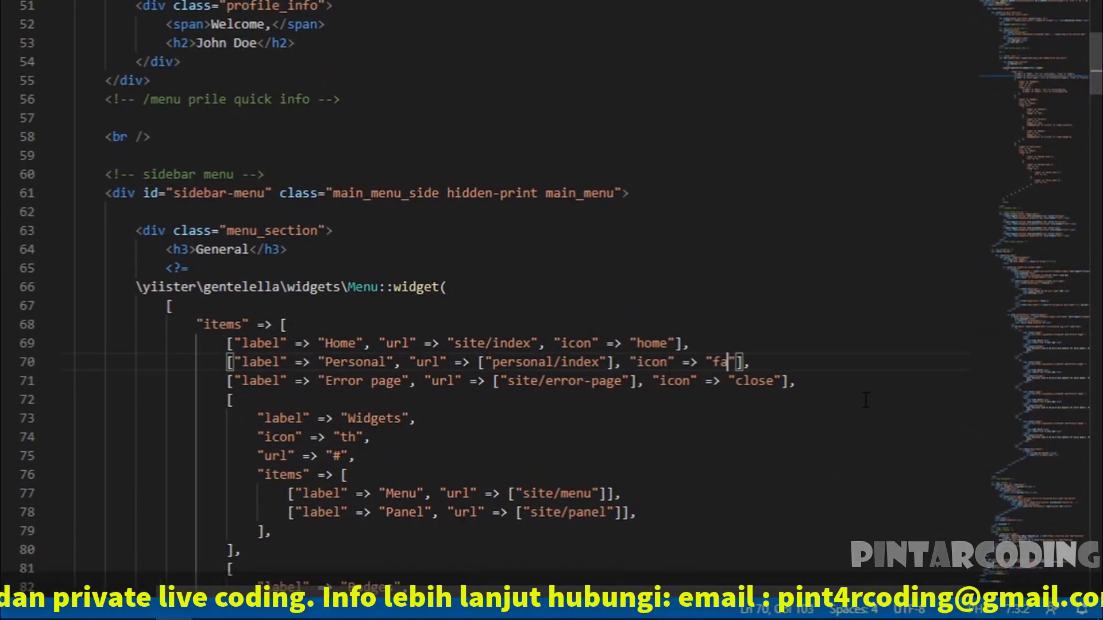
type("-user")
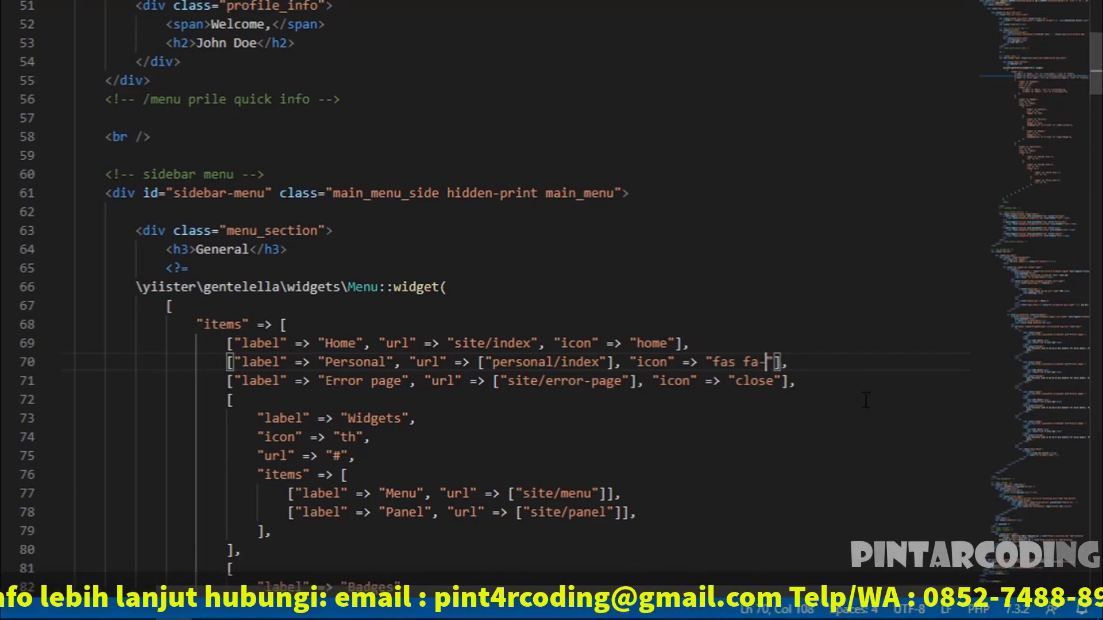
left_click(867, 364)
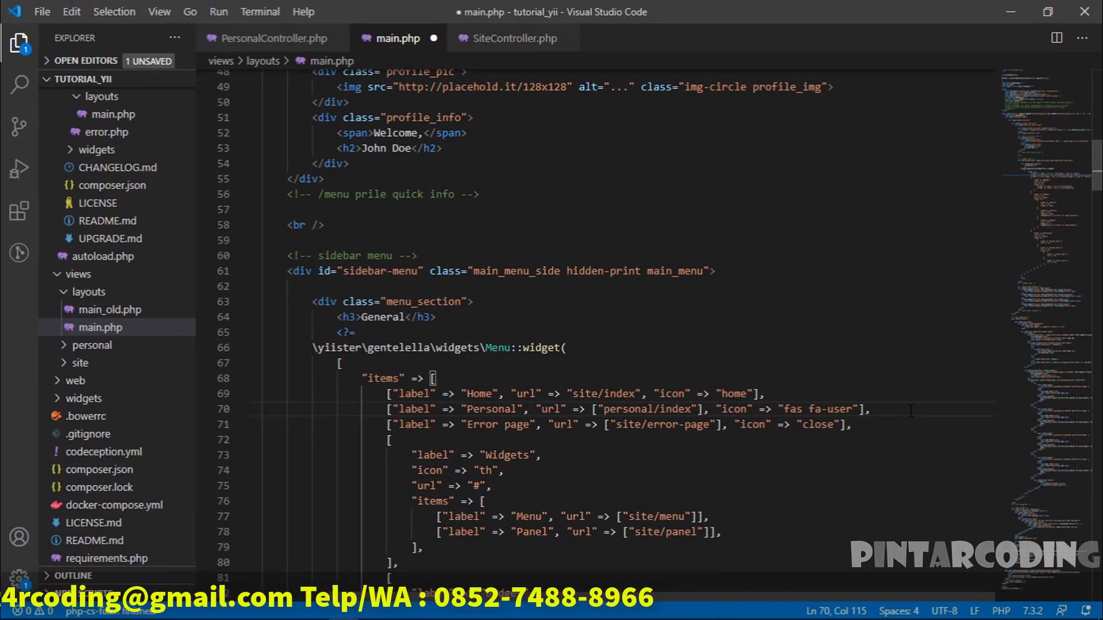
key("ctrl+s")
Switch to Chrome, reload the application's home page, and test the sidebar's Personal and Home links.
key("alt+Tab")
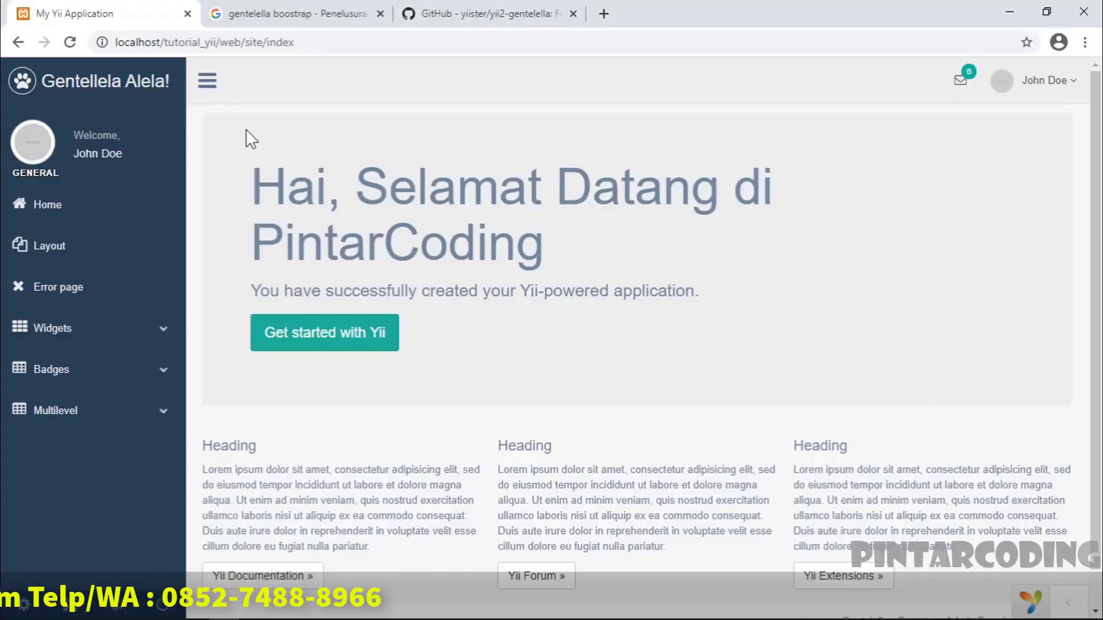
left_click(70, 42)
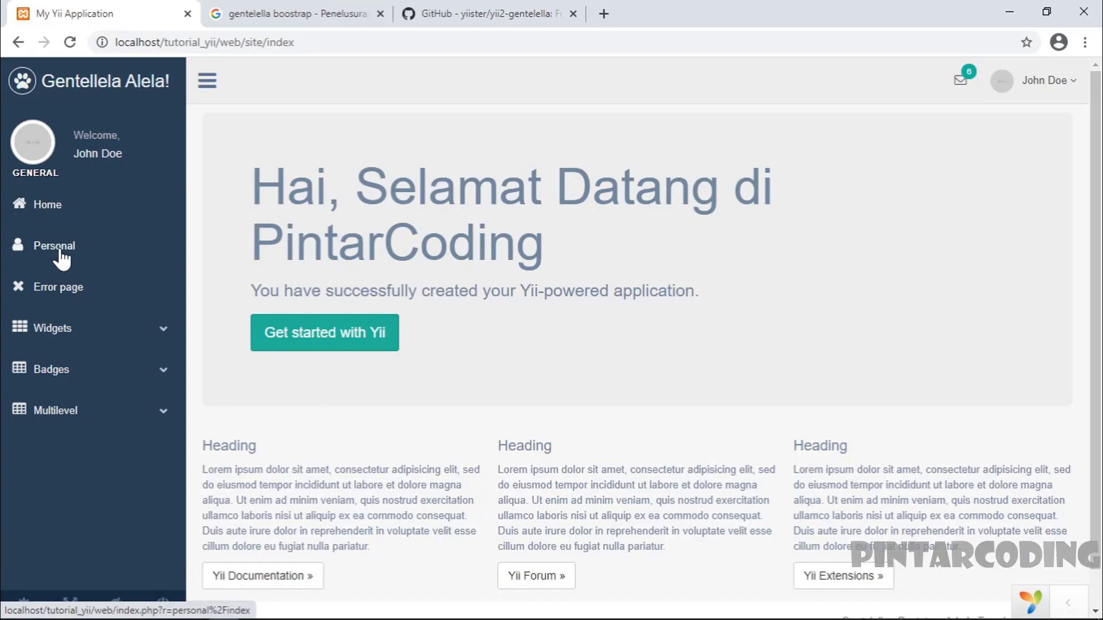
left_click(26, 247)
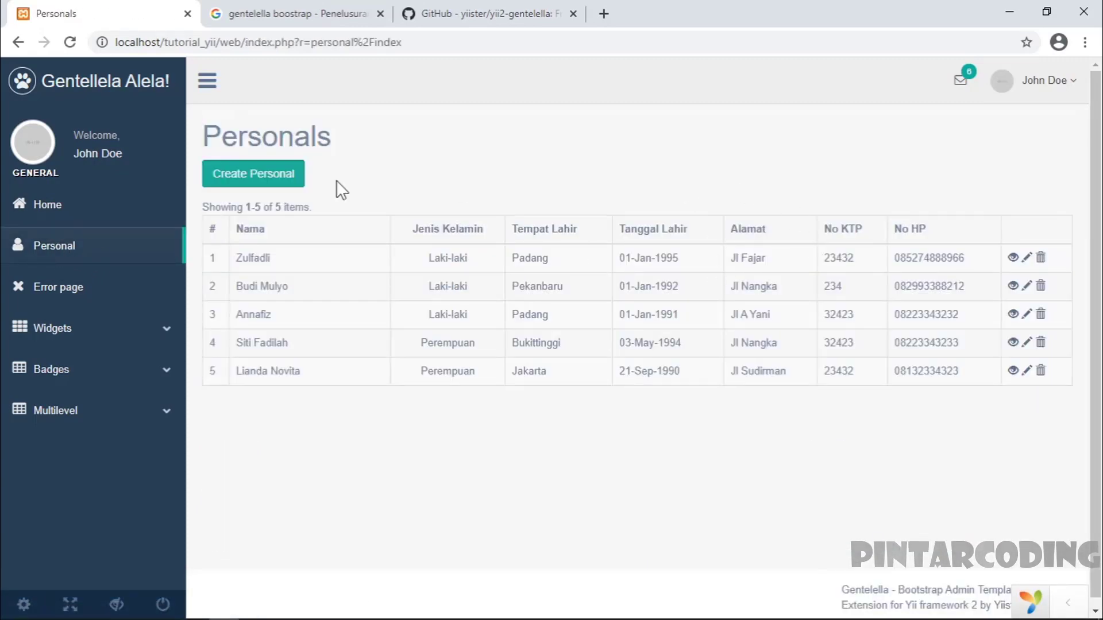
left_click(46, 218)
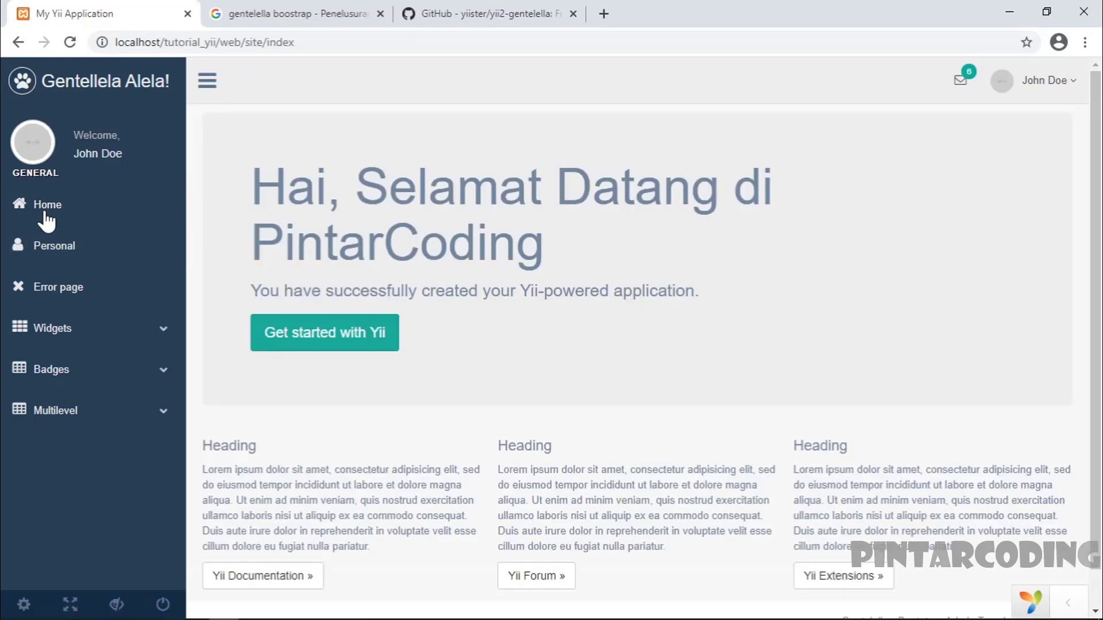
left_click(46, 247)
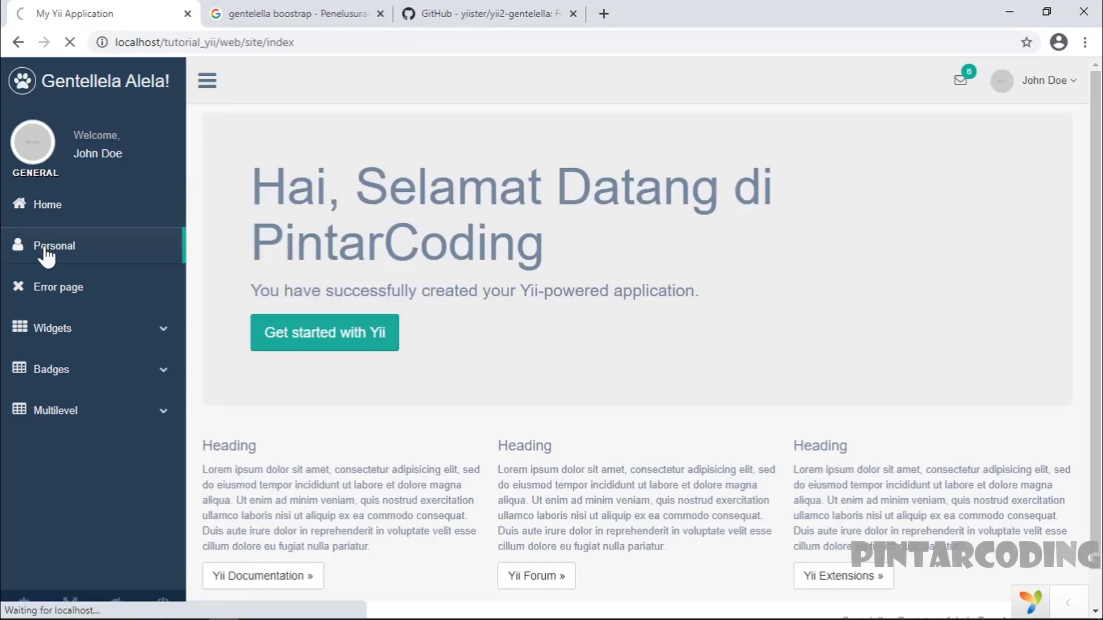